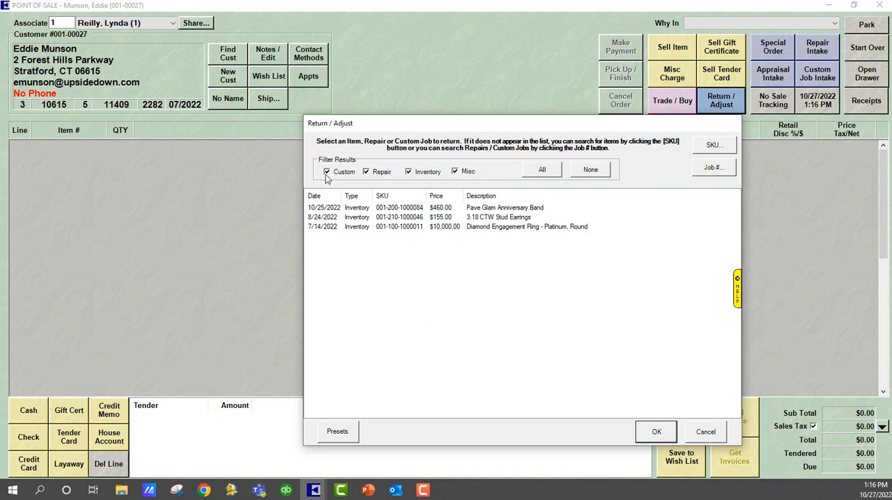
# Add the Pave Glam Anniversary Band as a return item and review its original sale receipt.
pyautogui.click(421, 209)
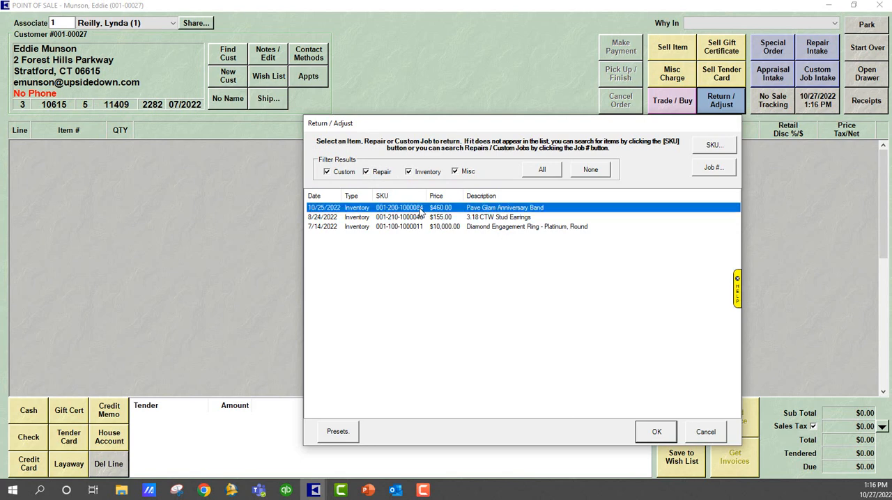
pyautogui.click(655, 432)
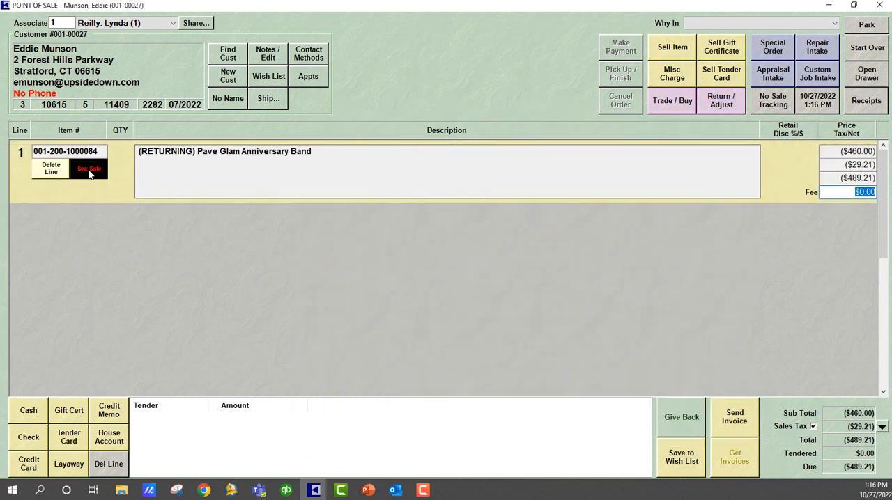
pyautogui.click(89, 175)
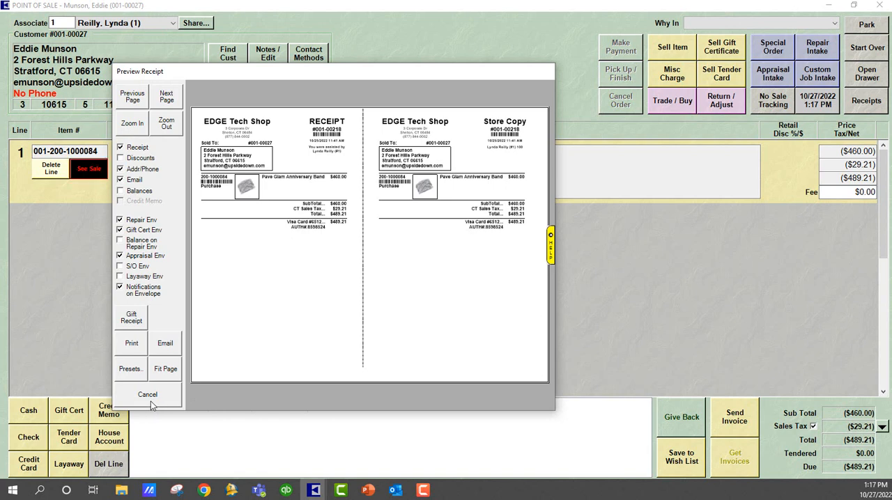
pyautogui.click(150, 401)
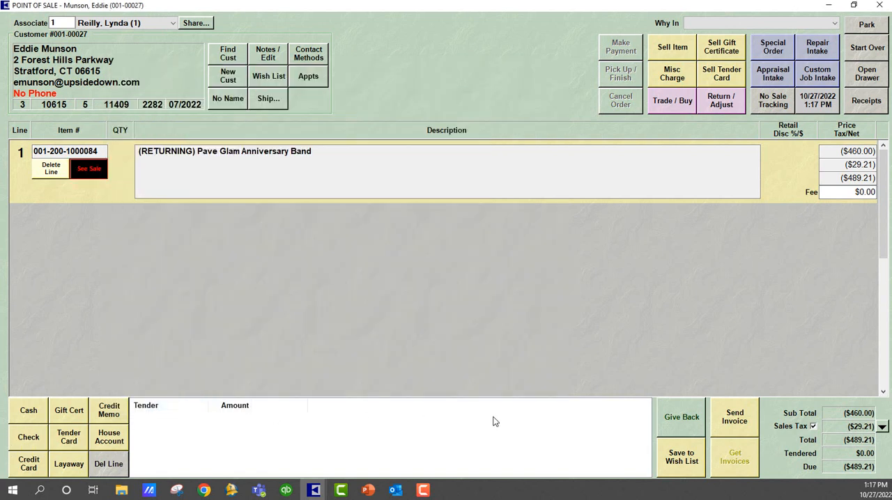
# Refund the full amount to a Visa Card, entering its last four digits, expiry date and authorization code, and complete the return.
pyautogui.click(32, 468)
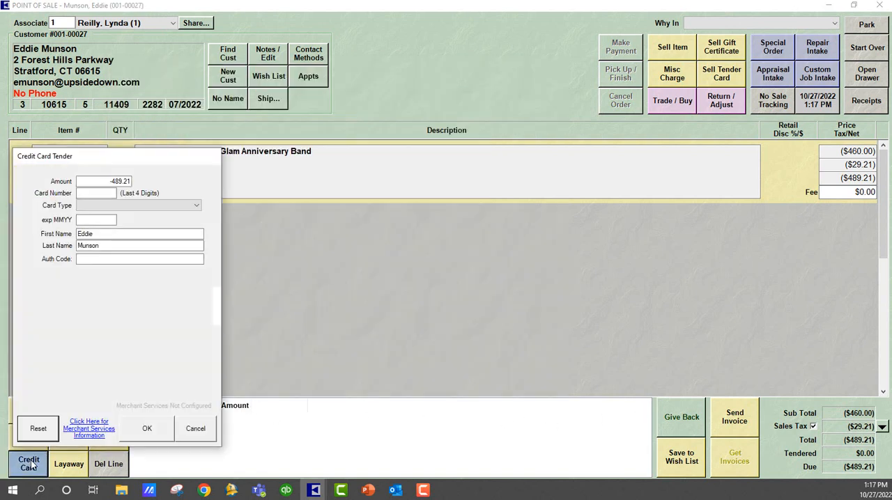
pyautogui.click(97, 195)
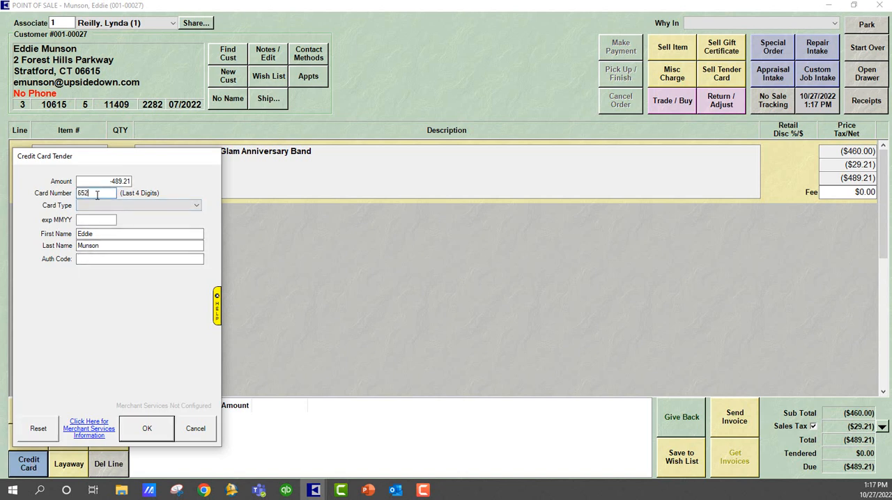
pyautogui.click(99, 206)
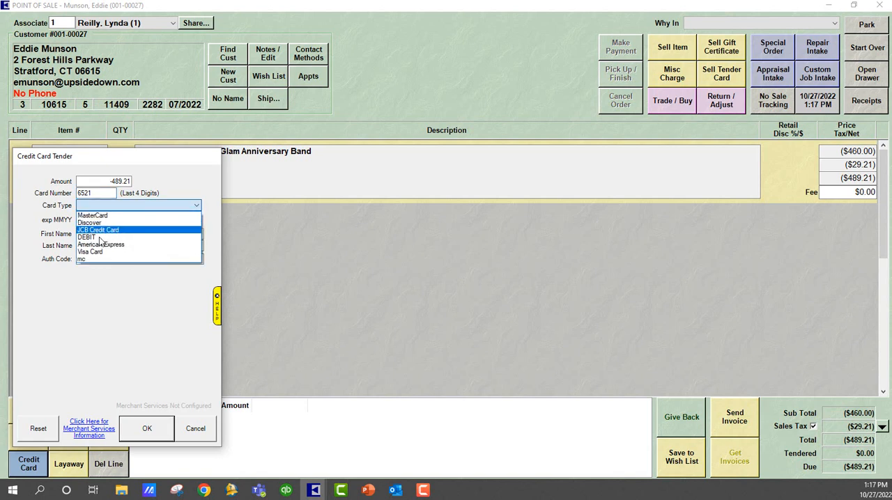
pyautogui.click(92, 252)
pyautogui.click(91, 221)
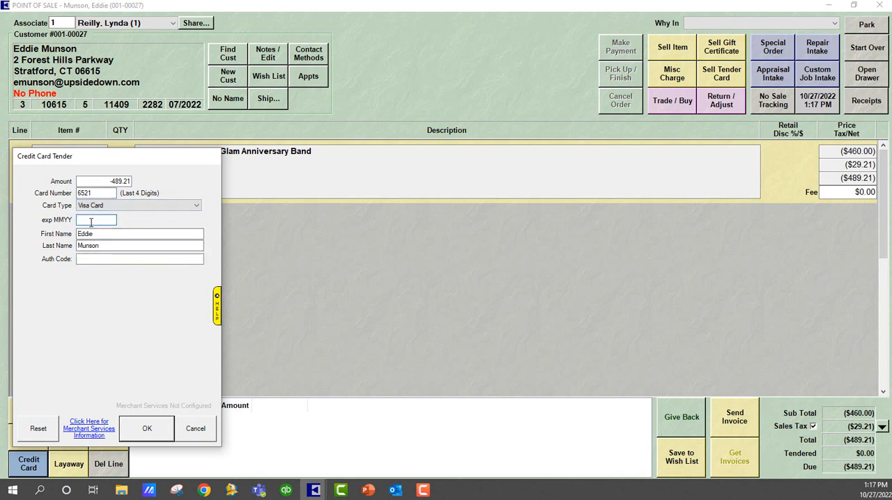
pyautogui.write('0925')
pyautogui.click(92, 258)
pyautogui.click(145, 430)
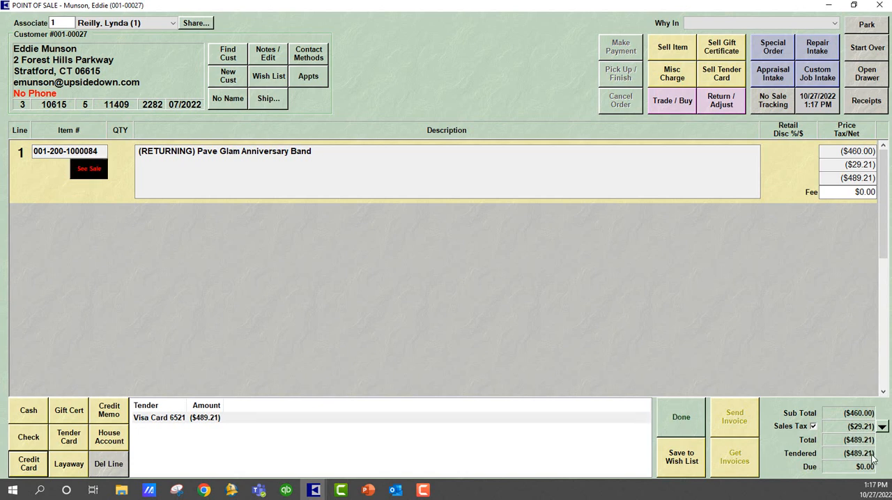
pyautogui.click(679, 428)
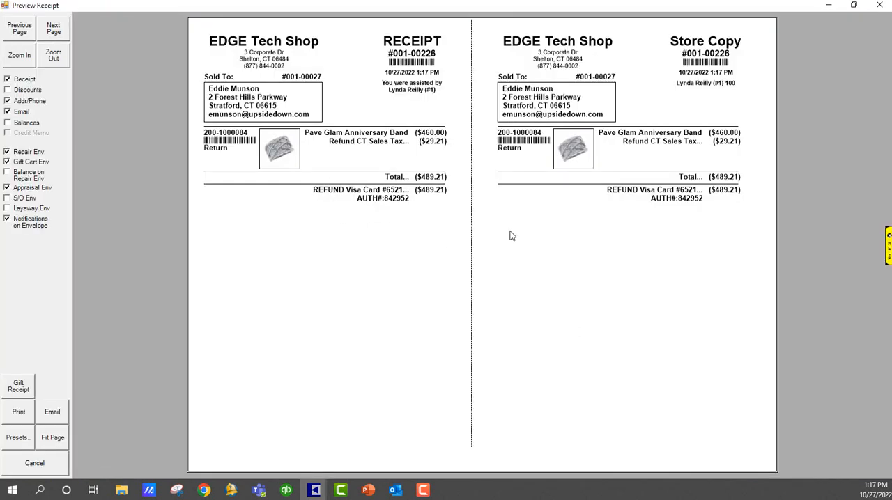
pyautogui.click(879, 5)
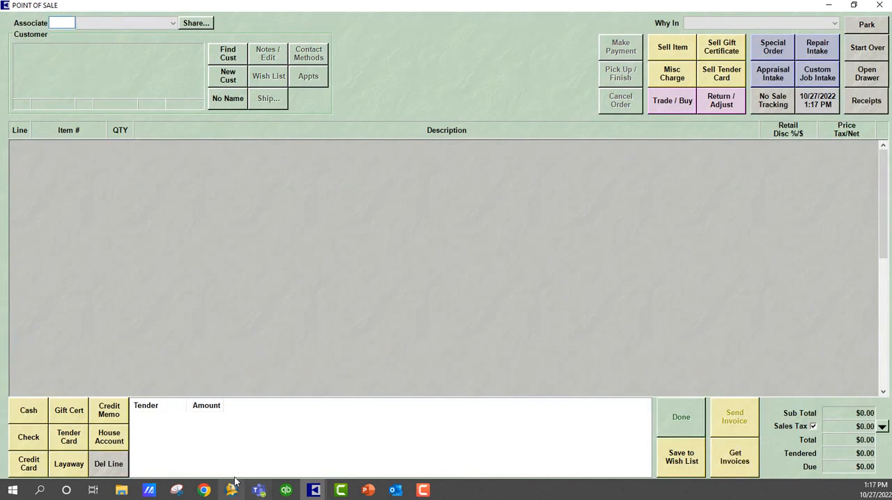
# From The Edge's main window, post the pending entries to QuickBooks now, signing in with the associate number and password.
pyautogui.click(314, 491)
pyautogui.click(280, 436)
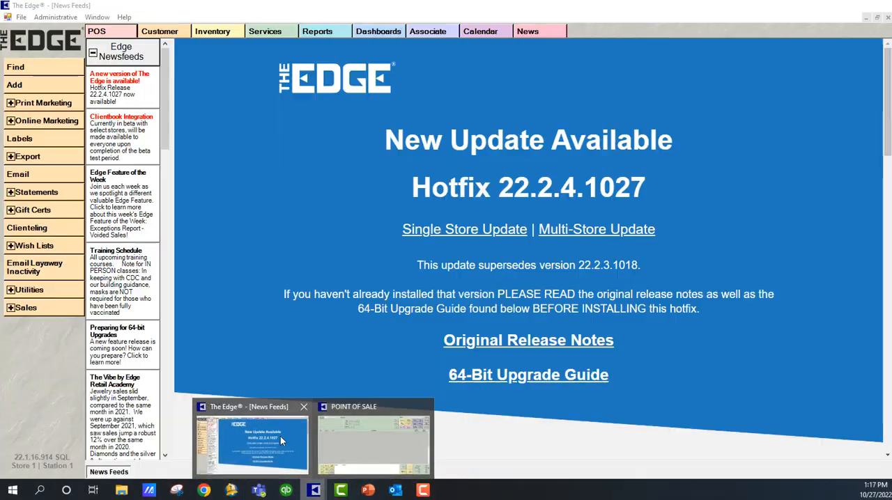
pyautogui.click(55, 17)
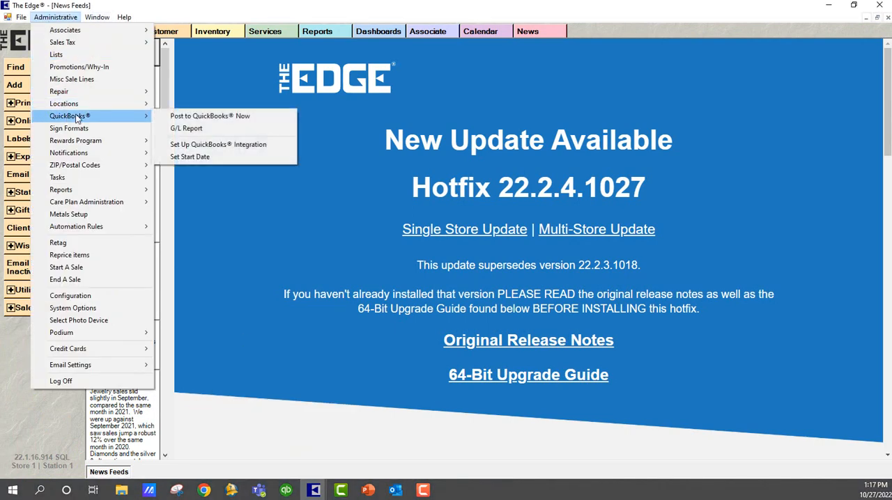
pyautogui.moveTo(155, 116)
pyautogui.click(186, 116)
pyautogui.write('1')
pyautogui.press('Tab')
pyautogui.write('1')
pyautogui.press('Return')
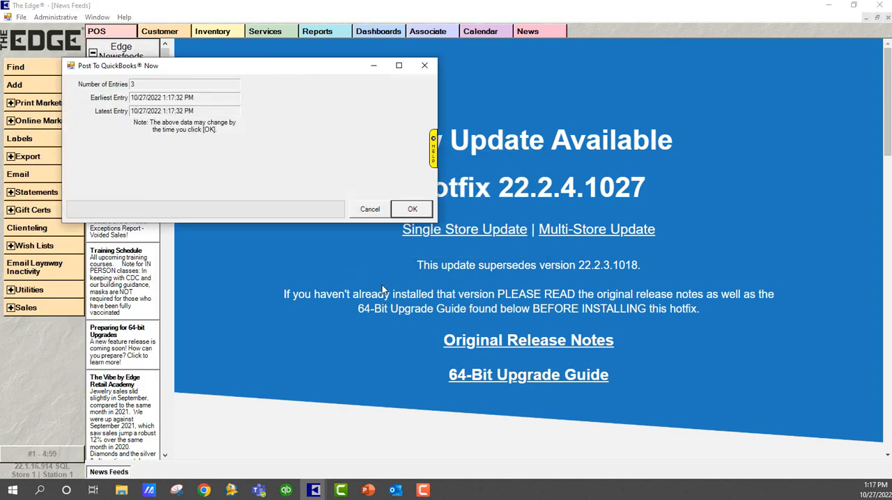
pyautogui.click(412, 211)
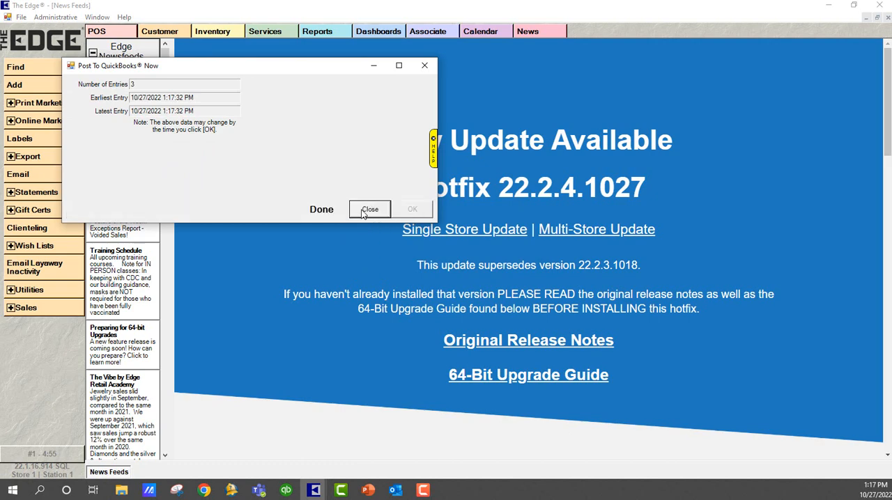
pyautogui.click(370, 210)
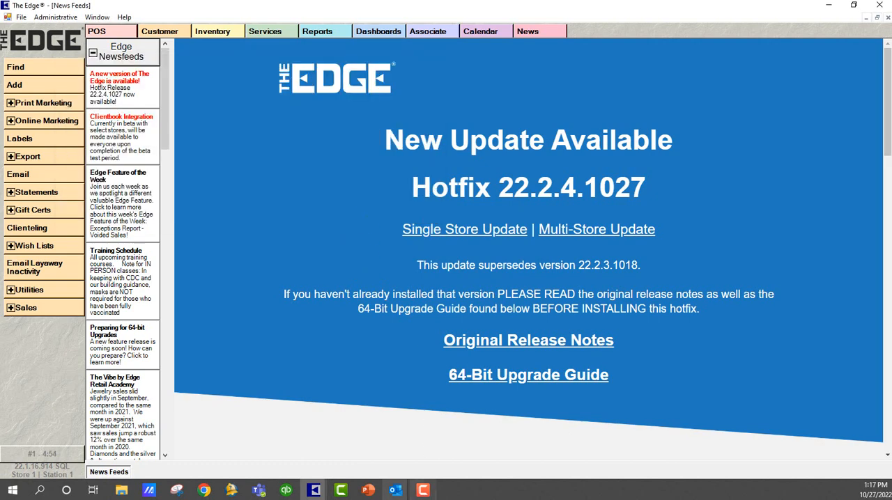
# Switch to QuickBooks and examine the Refunds Due account under Other Edge Liabilities on the Balance Sheet.
pyautogui.click(283, 495)
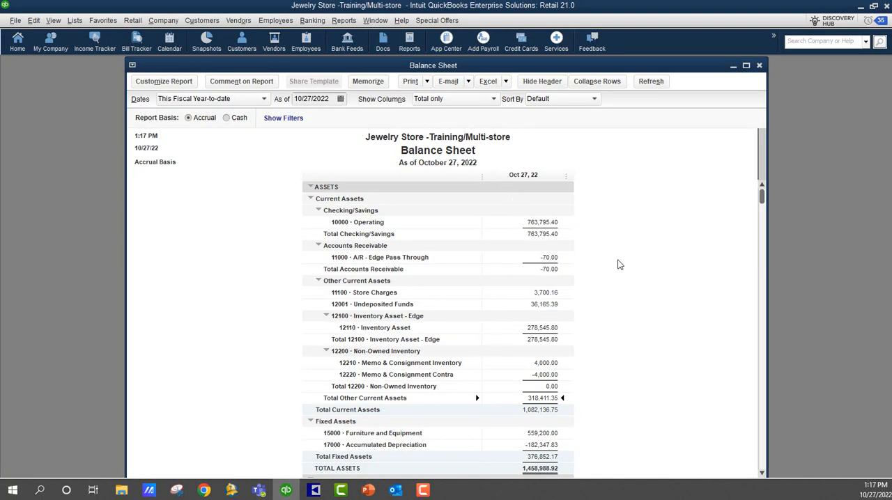
pyautogui.scroll(-2, 626, 273)
pyautogui.scroll(-6, 626, 274)
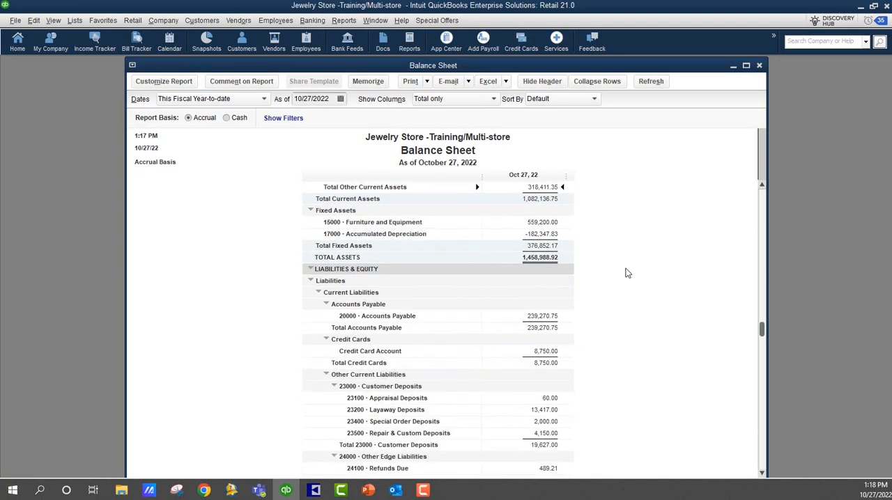
pyautogui.scroll(-1, 626, 273)
pyautogui.scroll(-1, 626, 273)
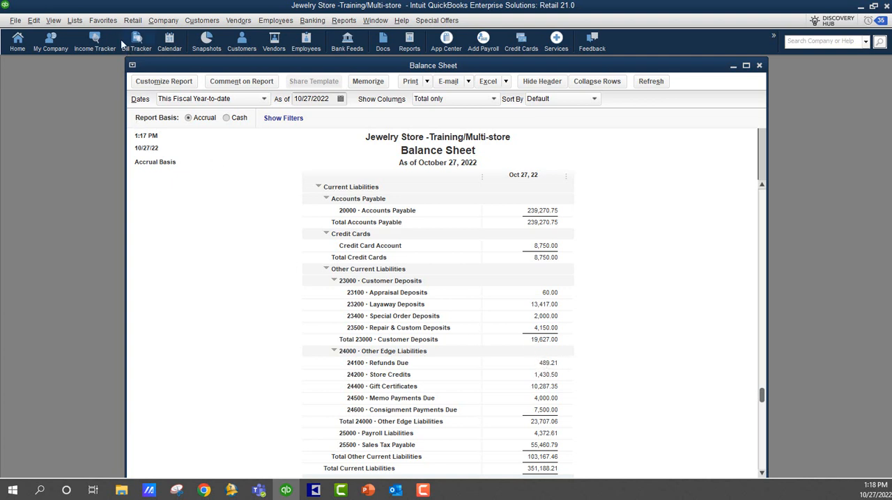
# Start a new general journal entry and set its entry number to 10272022.
pyautogui.click(163, 20)
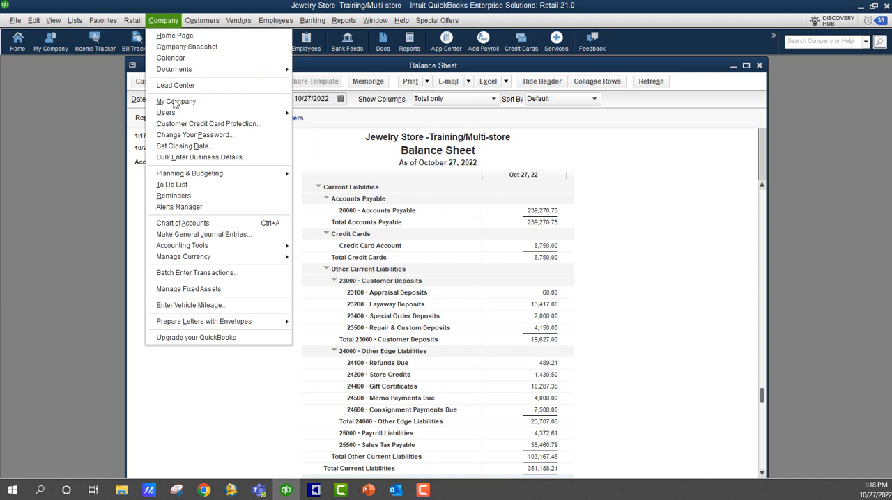
pyautogui.click(187, 235)
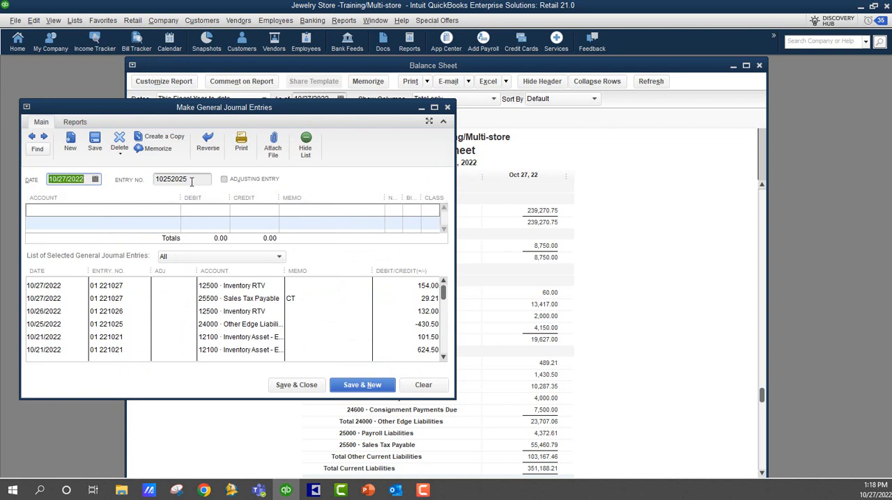
pyautogui.press('Tab')
pyautogui.write('10272022222')
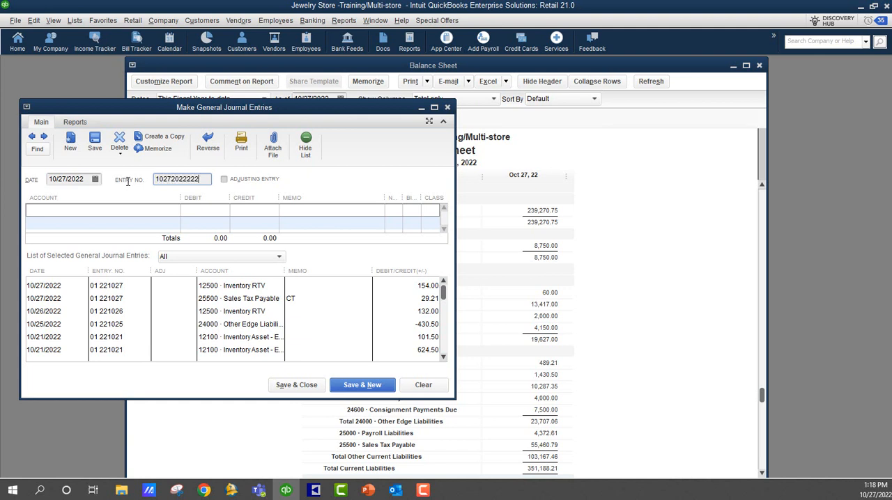
pyautogui.press('BackSpace')
pyautogui.press('BackSpace')
# Debit 24100 · Refunds Due for 489.21 on the first line, with the customer's last name and "CC return" as memo.
pyautogui.click(41, 214)
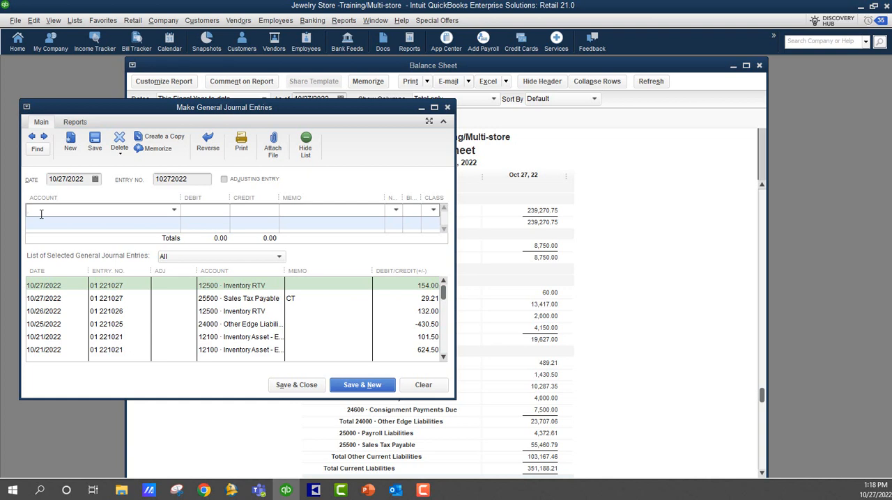
pyautogui.write('refu')
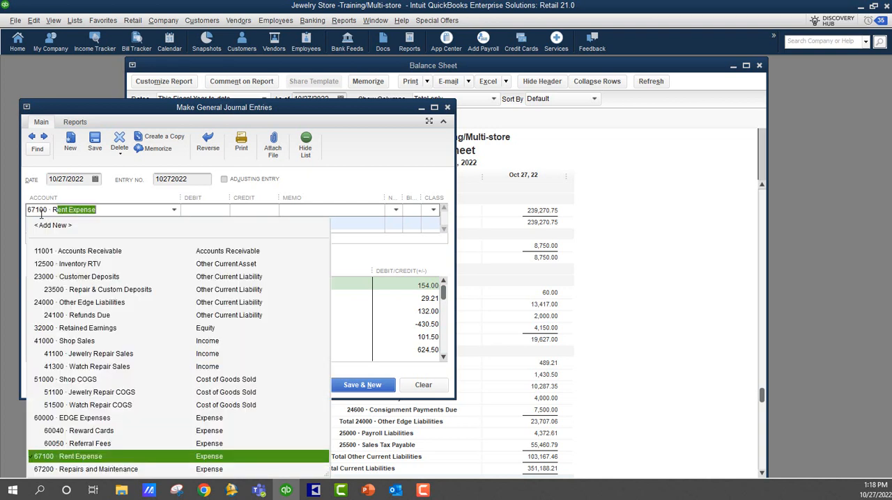
pyautogui.press('Tab')
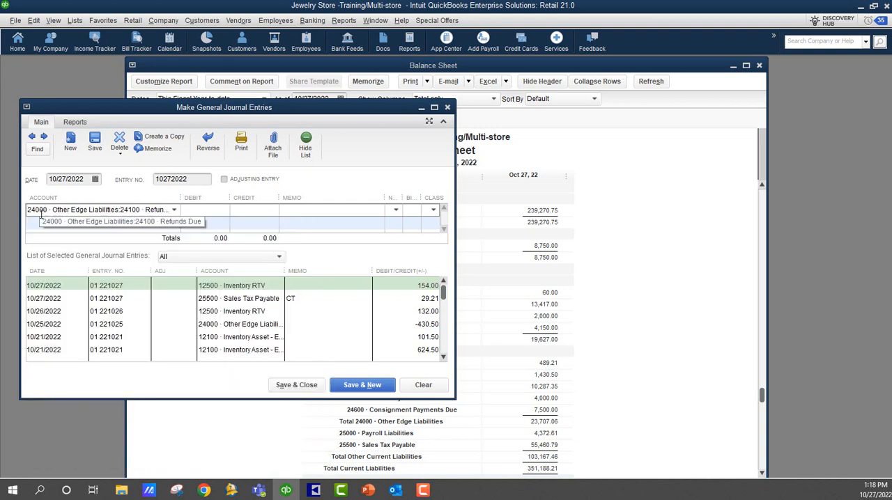
pyautogui.write('489.21')
pyautogui.press('Tab')
pyautogui.write('Refu')
pyautogui.press('BackSpace')
pyautogui.press('BackSpace')
pyautogui.press('BackSpace')
pyautogui.press('BackSpace')
pyautogui.write('Munson CC return')
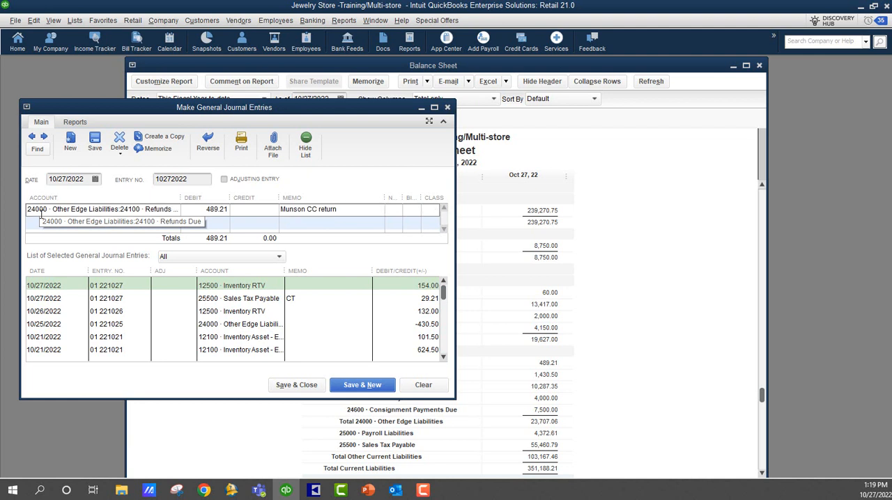
pyautogui.press('Tab')
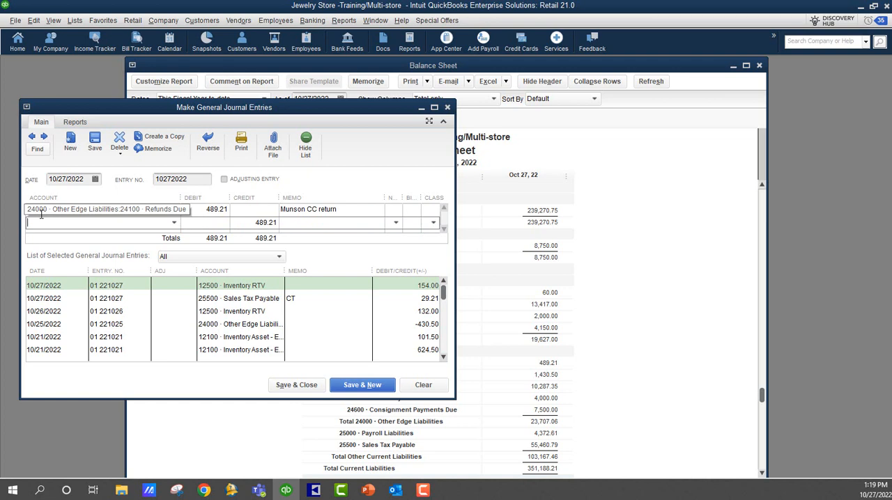
# Assign the balancing credit line to 10000 · Operating, then save and close the journal entry.
pyautogui.write('op')
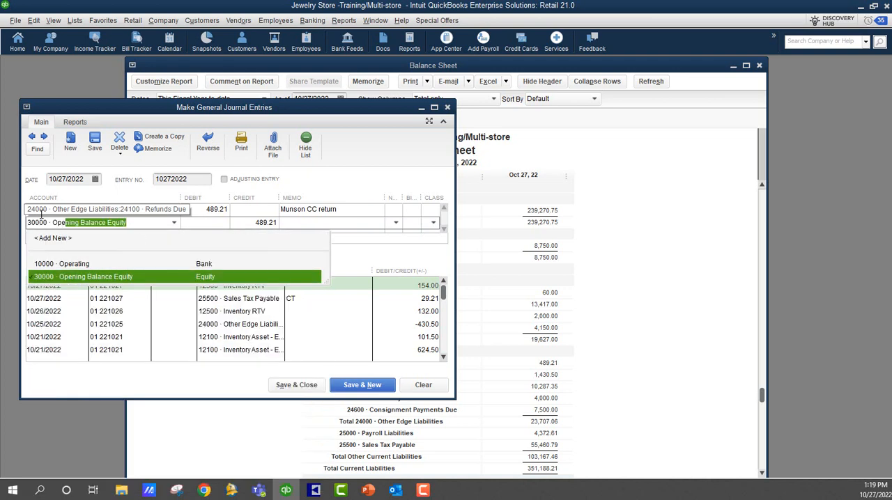
pyautogui.press('Up')
pyautogui.press('Tab')
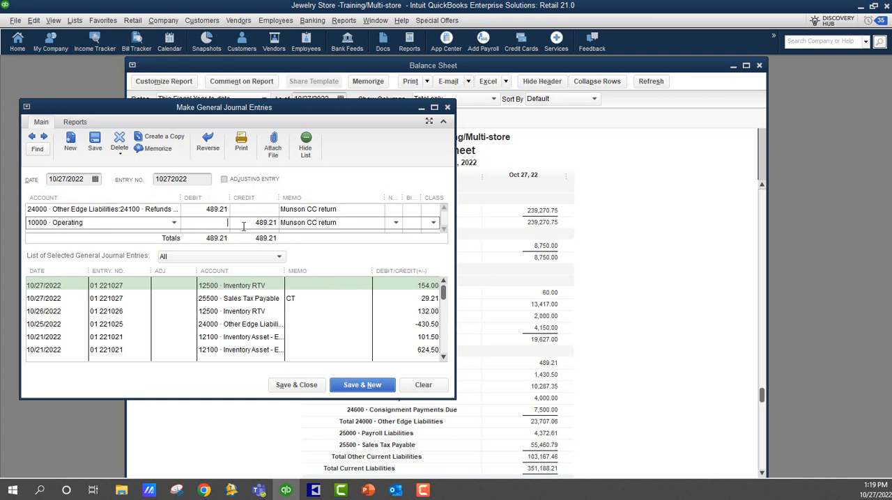
pyautogui.click(302, 385)
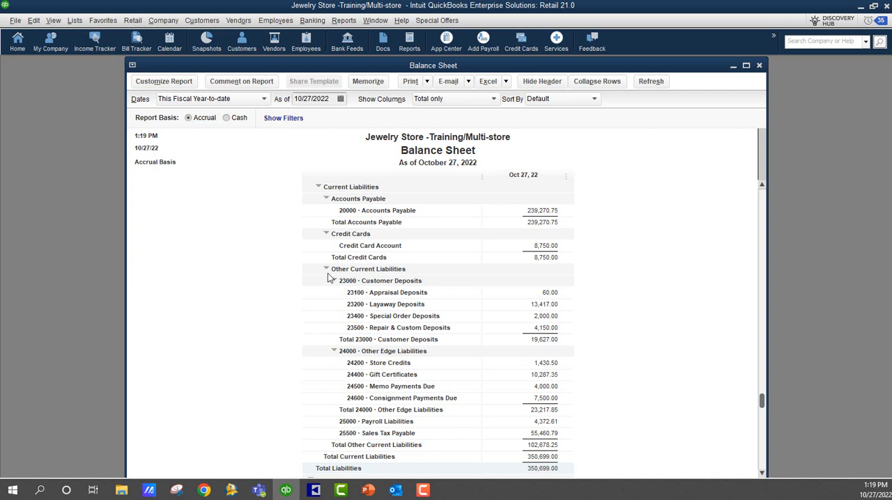
# Switch to The Edge's Point of Sale window and set associate 1 for a new transaction.
pyautogui.moveTo(314, 491)
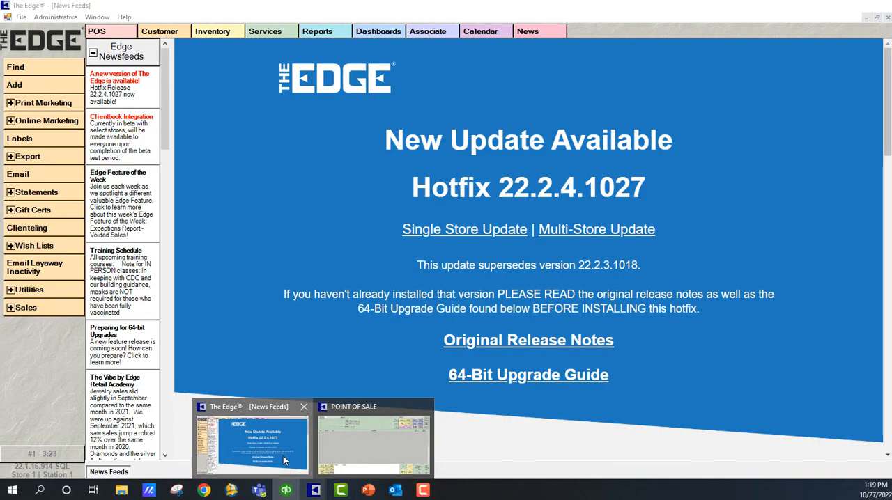
pyautogui.click(284, 458)
pyautogui.moveTo(314, 491)
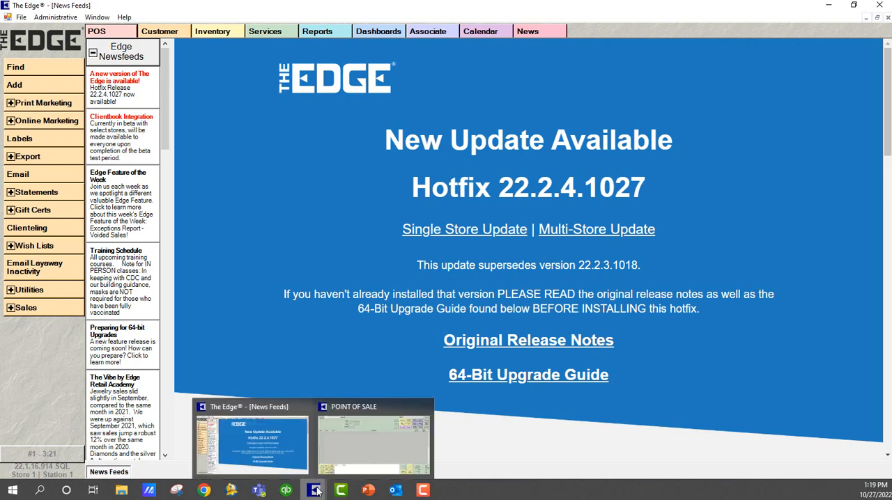
pyautogui.click(353, 460)
pyautogui.click(64, 21)
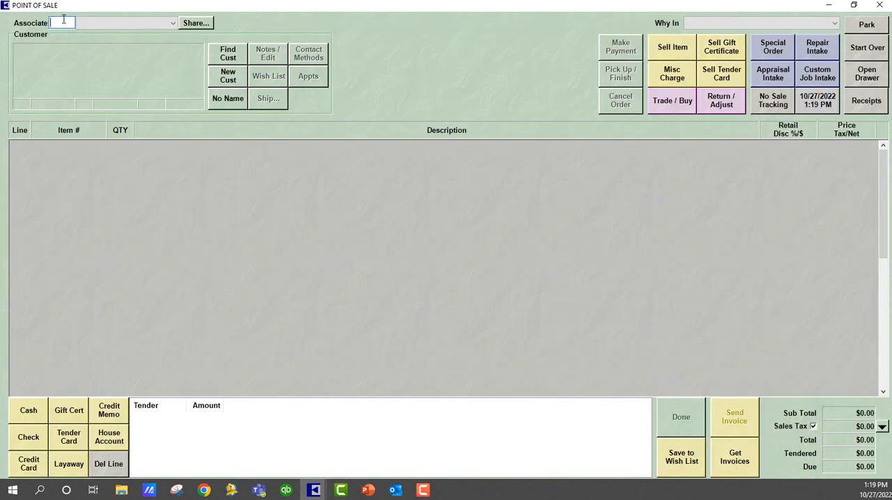
pyautogui.write('1')
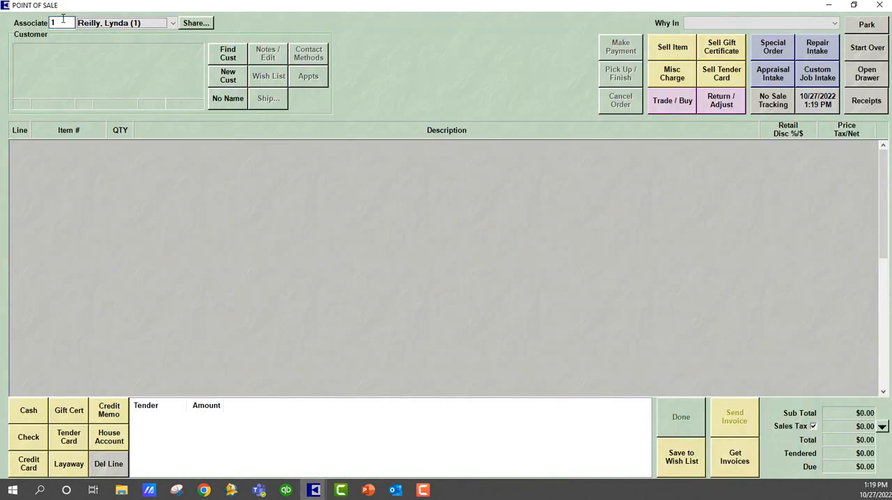
pyautogui.press('Tab')
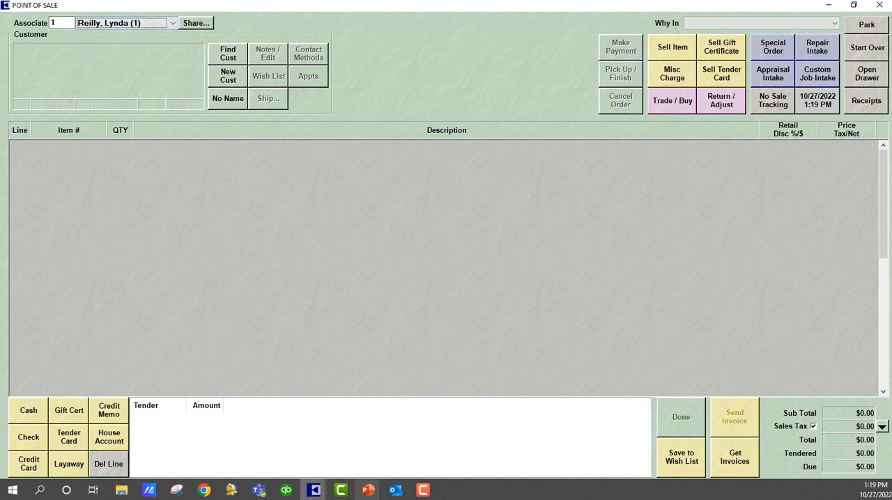
# Find the customer by last name and assign the matching record to the transaction.
pyautogui.click(231, 54)
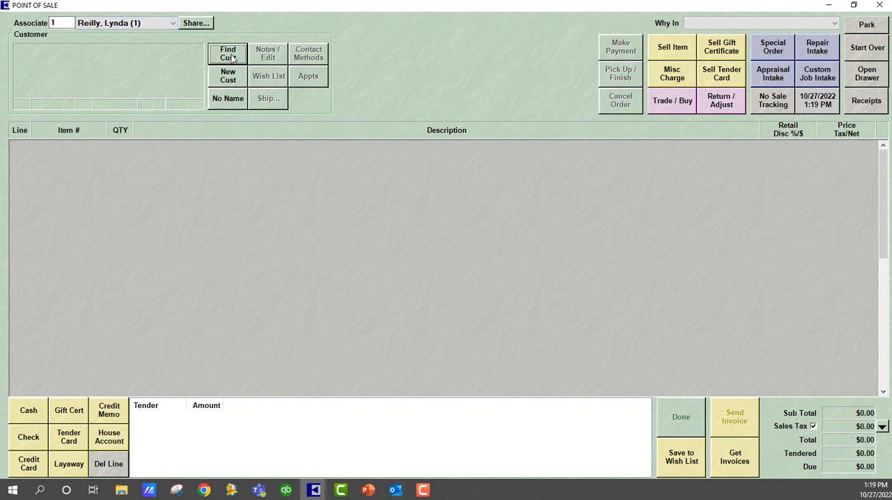
pyautogui.write('henderson')
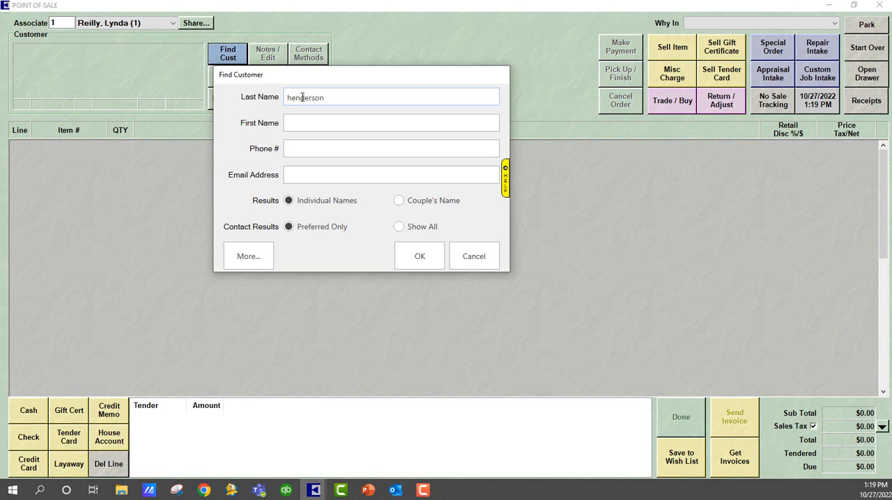
pyautogui.click(416, 252)
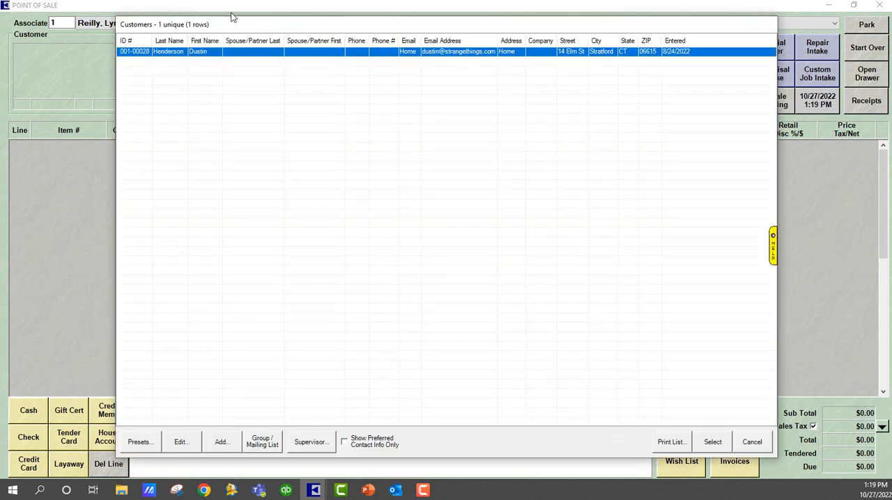
pyautogui.doubleClick(250, 52)
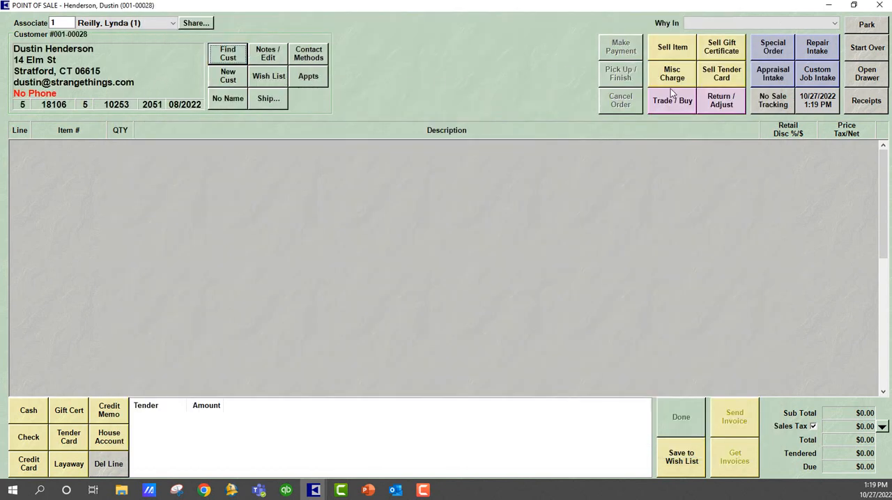
# Add the Mini Open Heart Bracelet to the transaction as a return and review its original sale receipt.
pyautogui.click(717, 105)
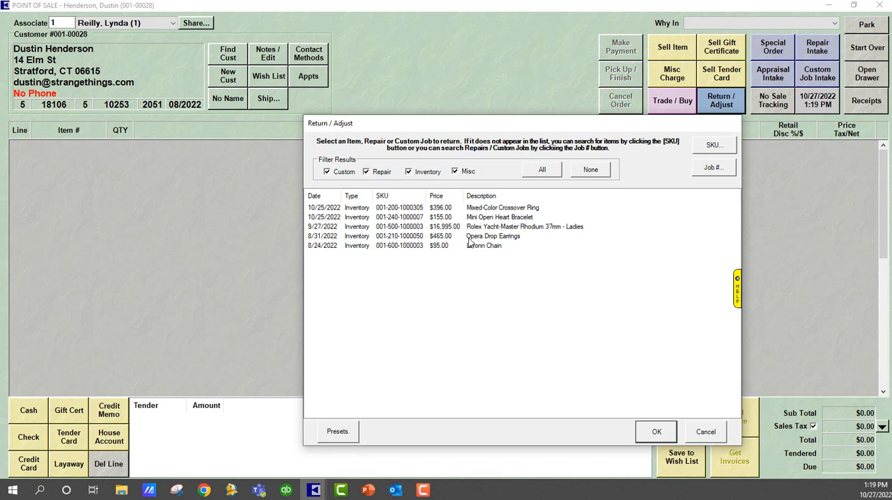
pyautogui.click(440, 222)
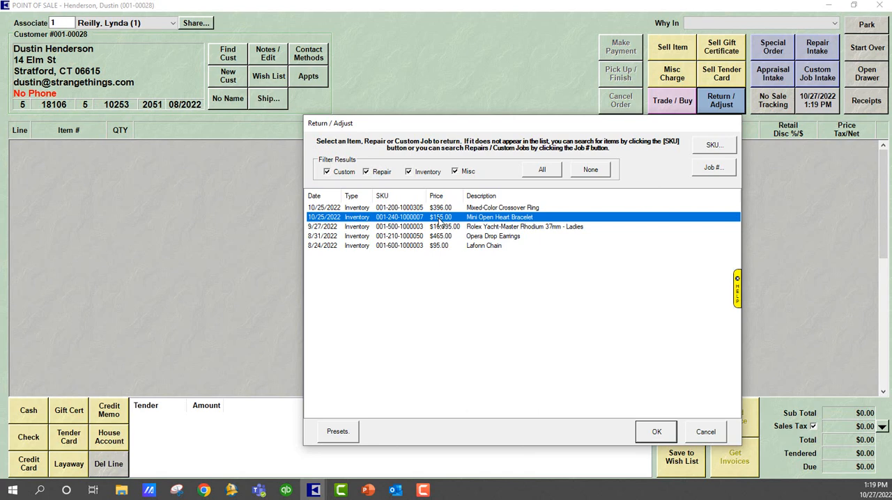
pyautogui.click(652, 432)
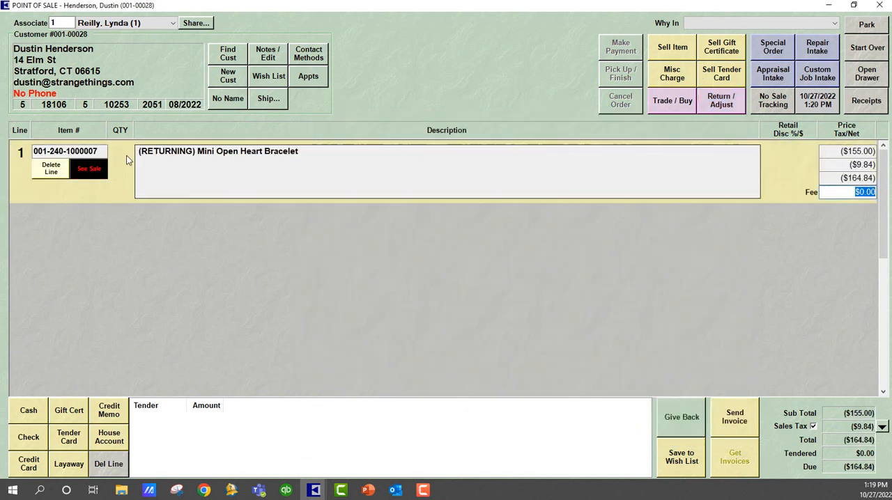
pyautogui.click(89, 173)
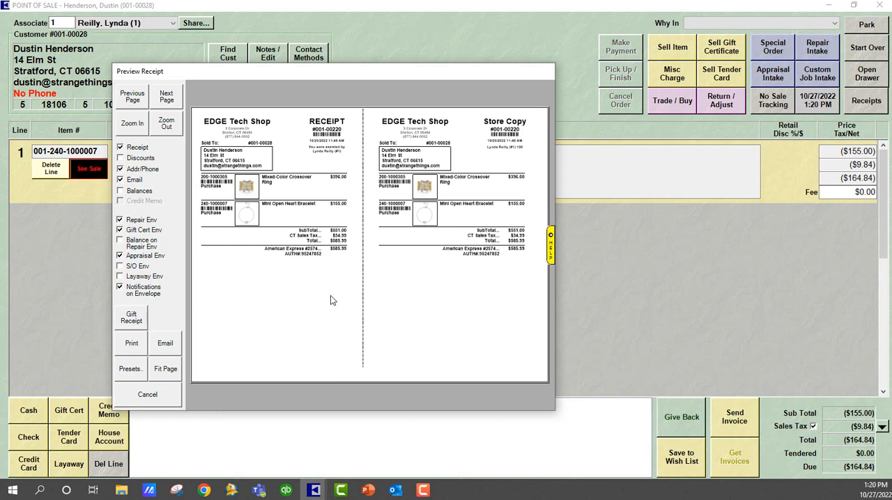
pyautogui.click(148, 394)
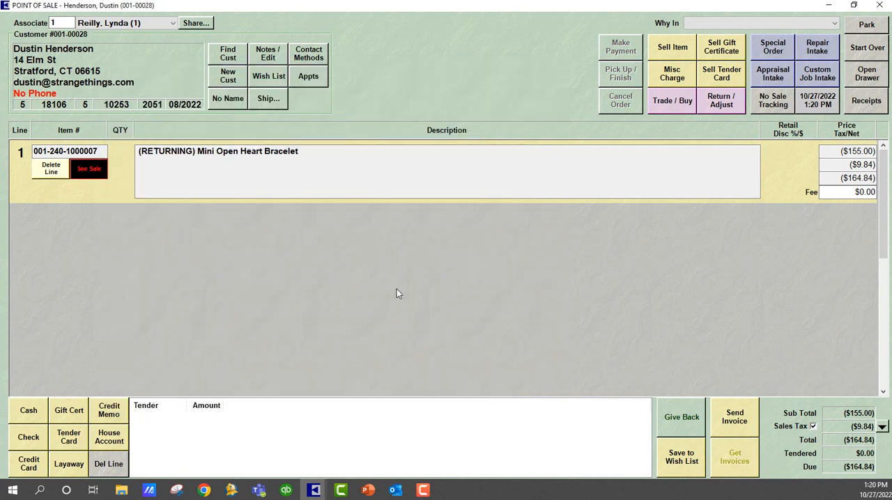
# Refund 164.84 to the customer as a credit memo, complete the return and dismiss the receipt preview.
pyautogui.click(110, 411)
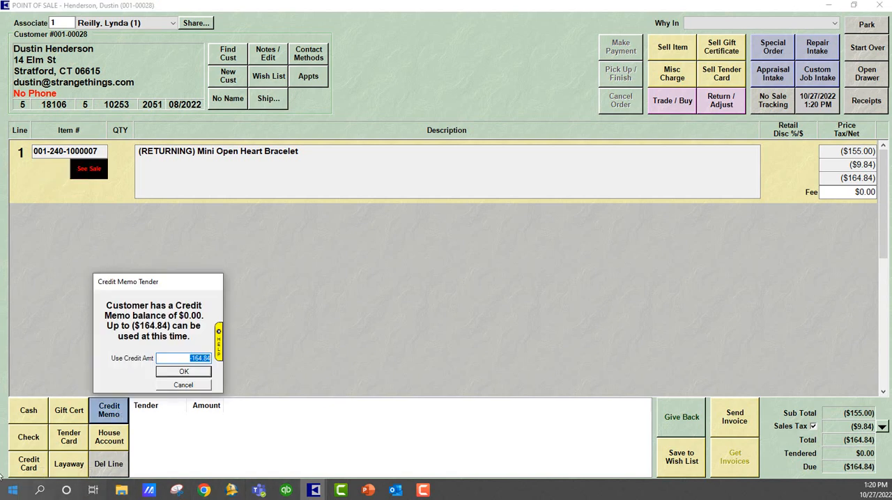
pyautogui.click(175, 374)
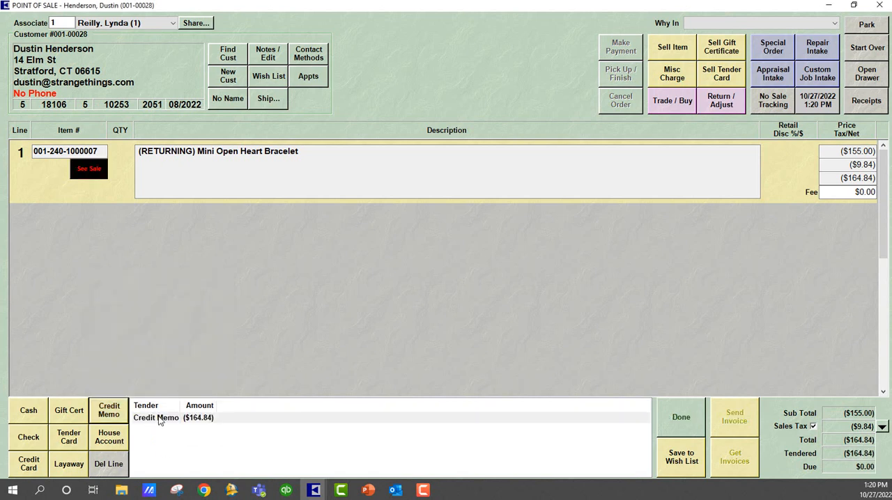
pyautogui.click(674, 422)
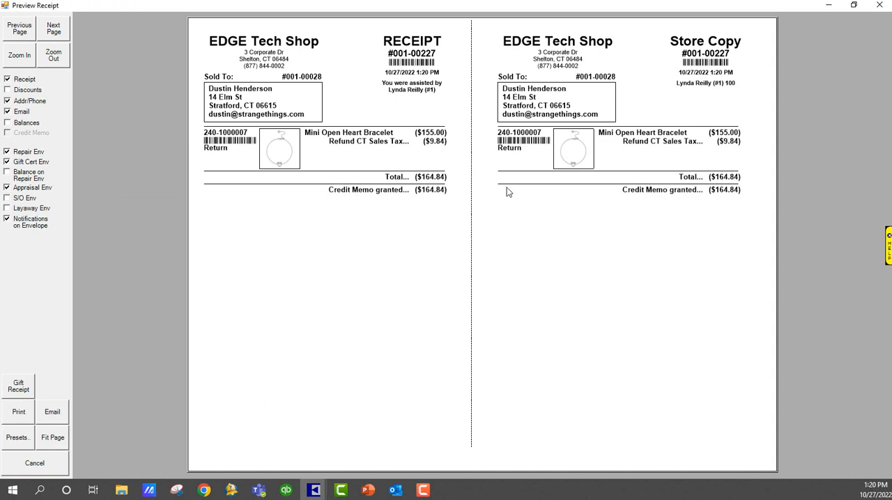
pyautogui.click(879, 5)
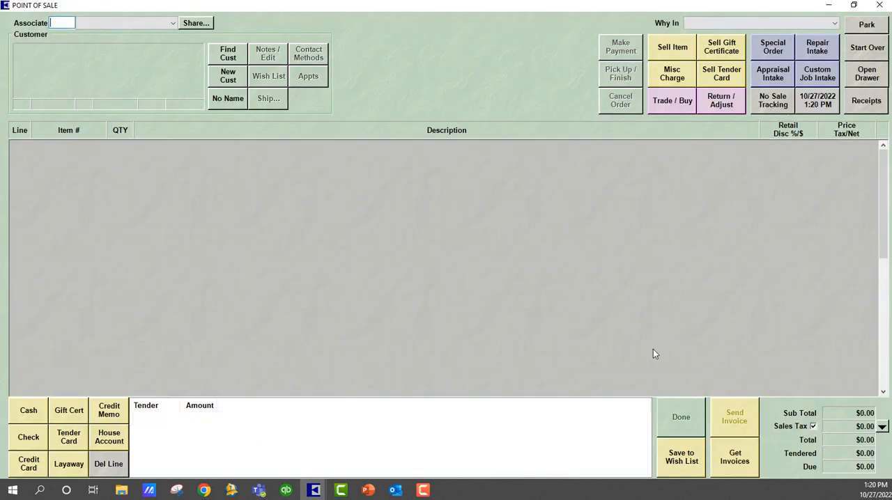
# From The Edge's main window, post the pending entries to QuickBooks and close the posting dialog.
pyautogui.moveTo(315, 486)
pyautogui.click(252, 440)
pyautogui.click(49, 17)
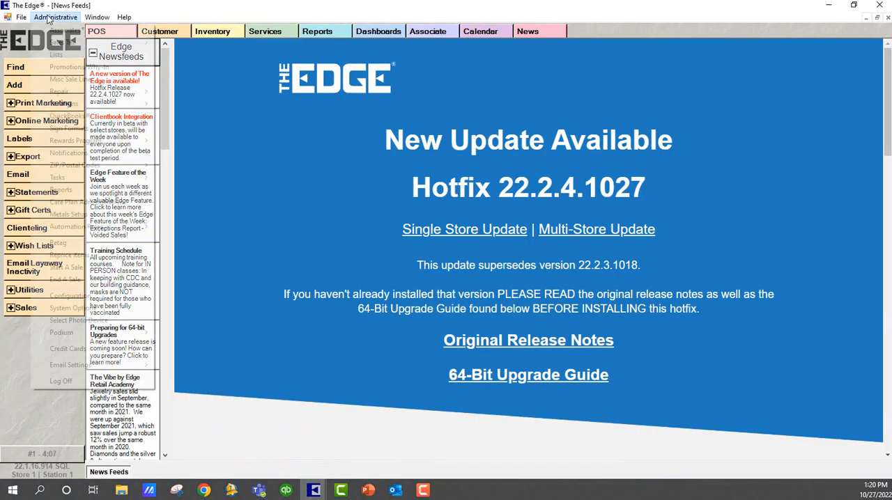
pyautogui.moveTo(64, 118)
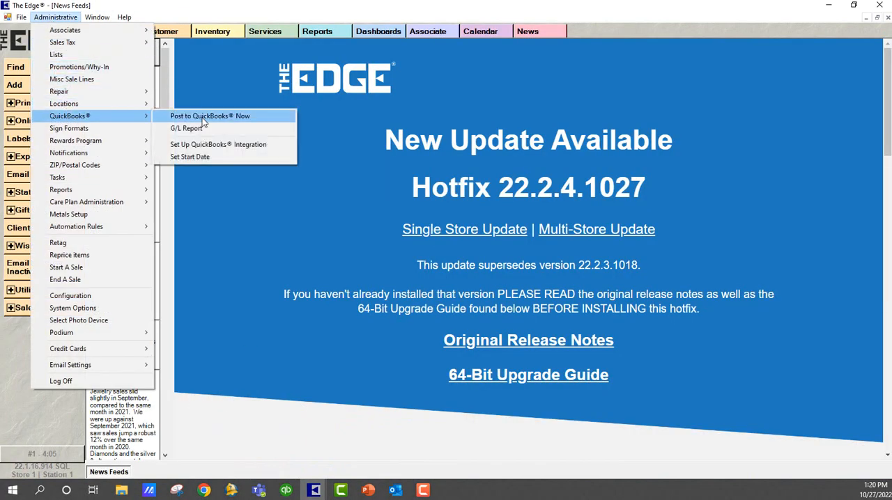
pyautogui.click(202, 116)
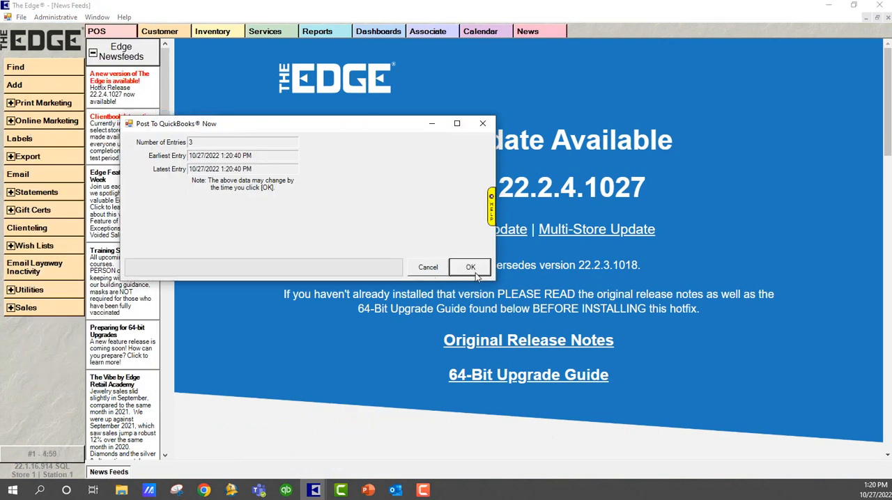
pyautogui.click(472, 271)
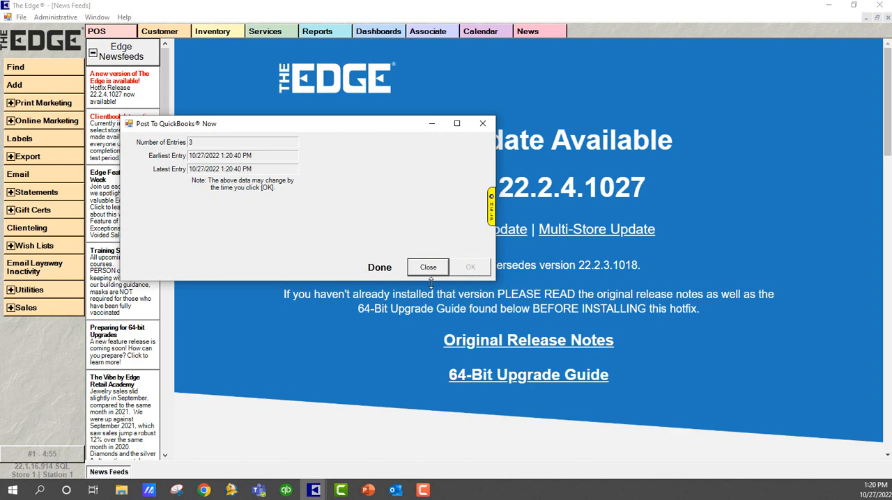
pyautogui.click(425, 267)
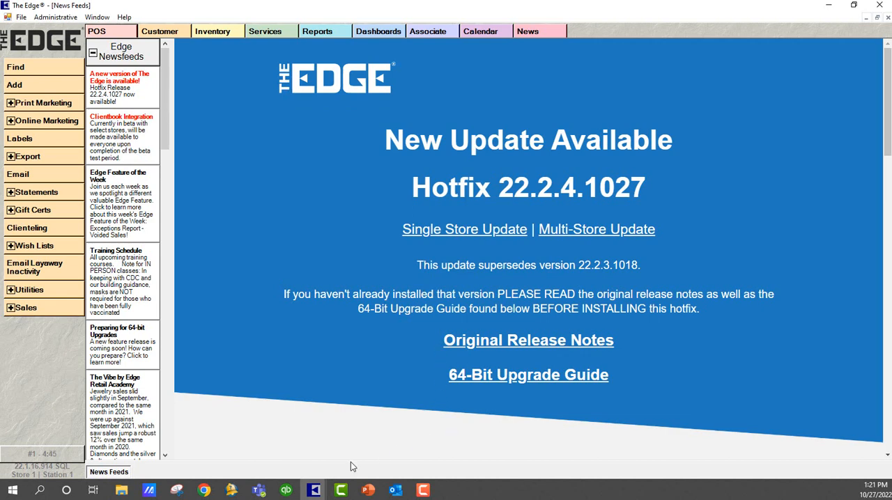
# Switch to QuickBooks and examine the transactions behind 24200 · Store Credits on the Balance Sheet, then minimize the report.
pyautogui.click(288, 492)
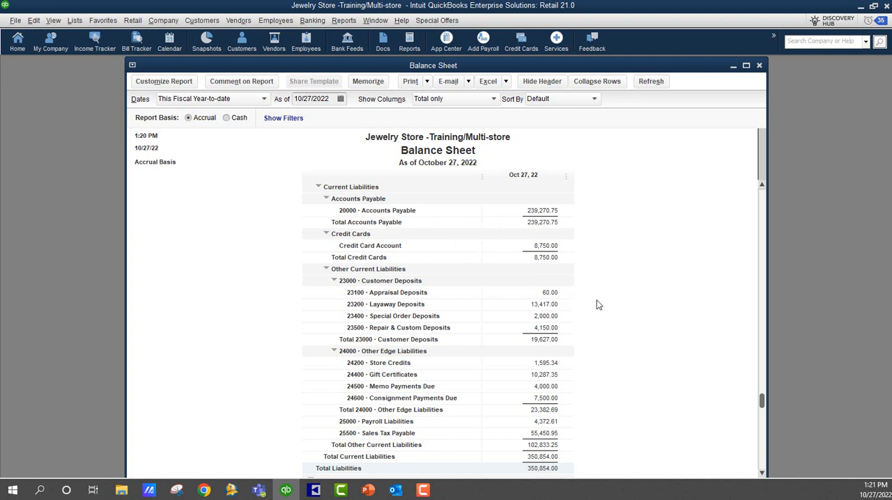
pyautogui.scroll(-1, 597, 304)
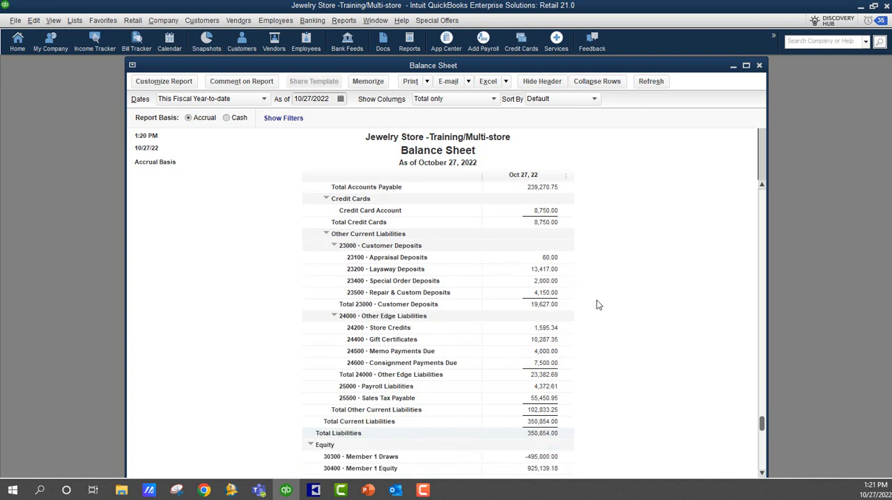
pyautogui.doubleClick(545, 328)
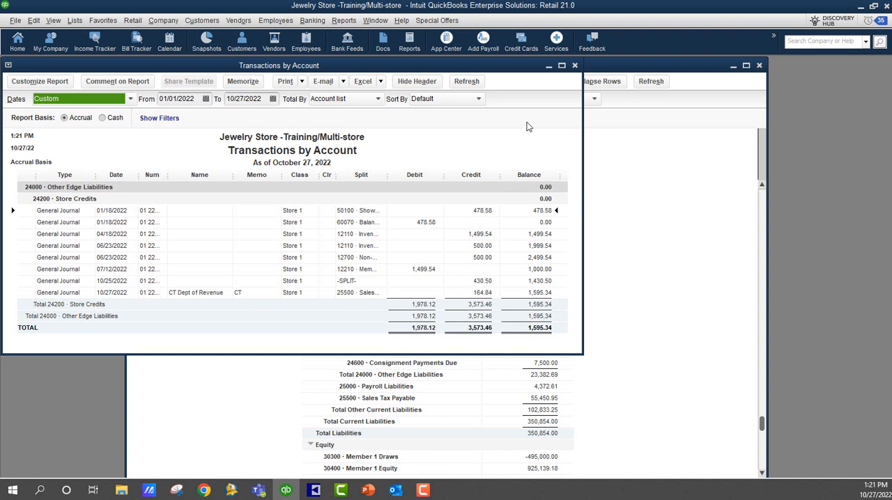
pyautogui.click(575, 66)
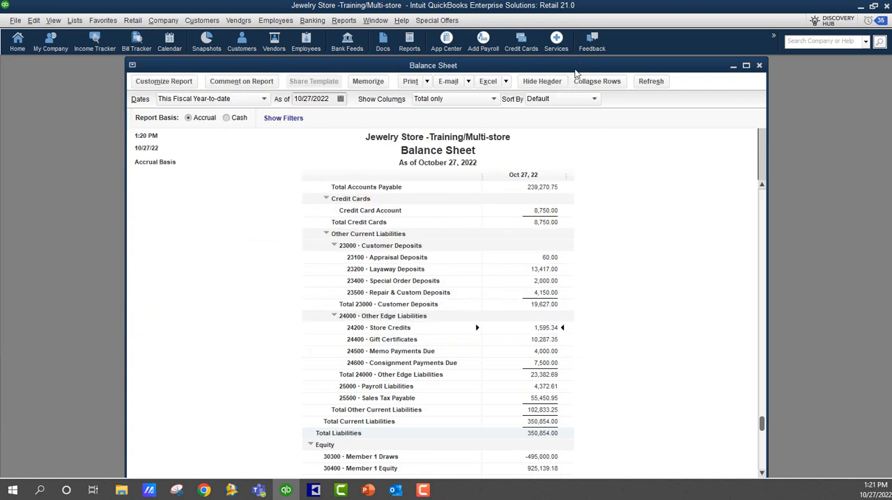
pyautogui.click(733, 68)
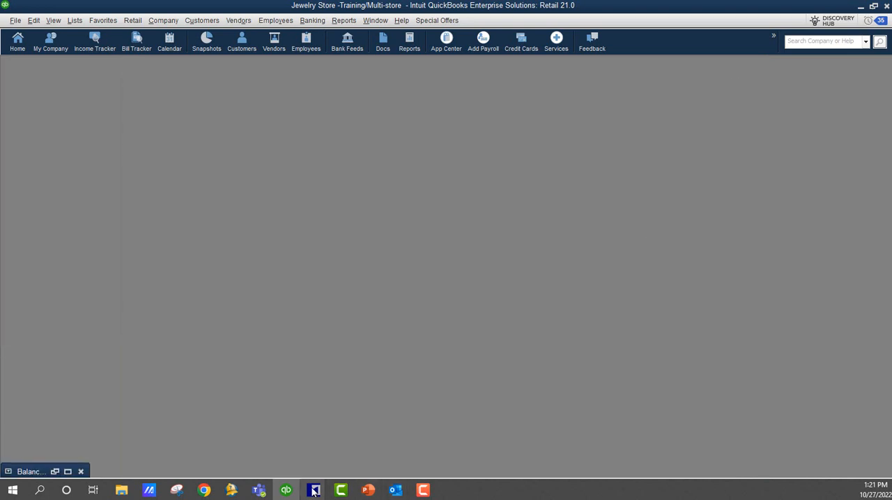
# Switch to The Edge's Point of Sale window, set associate 1 and assign the same customer to a new transaction.
pyautogui.moveTo(315, 491)
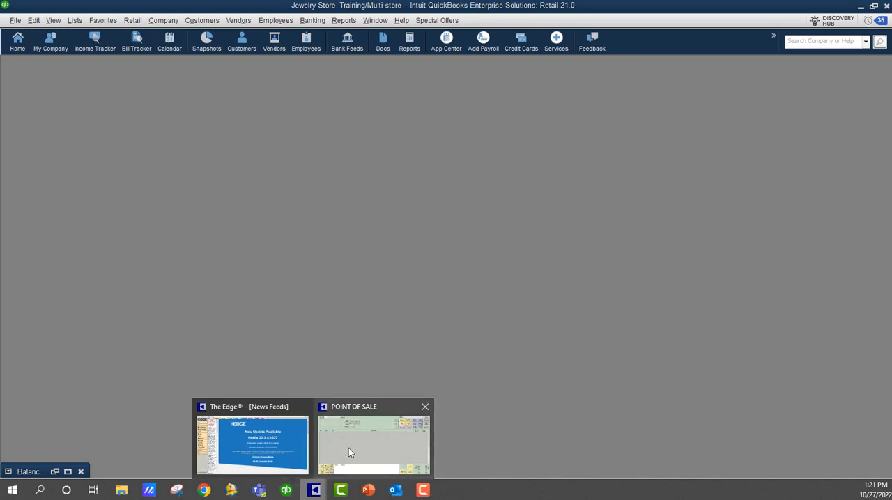
pyautogui.click(349, 449)
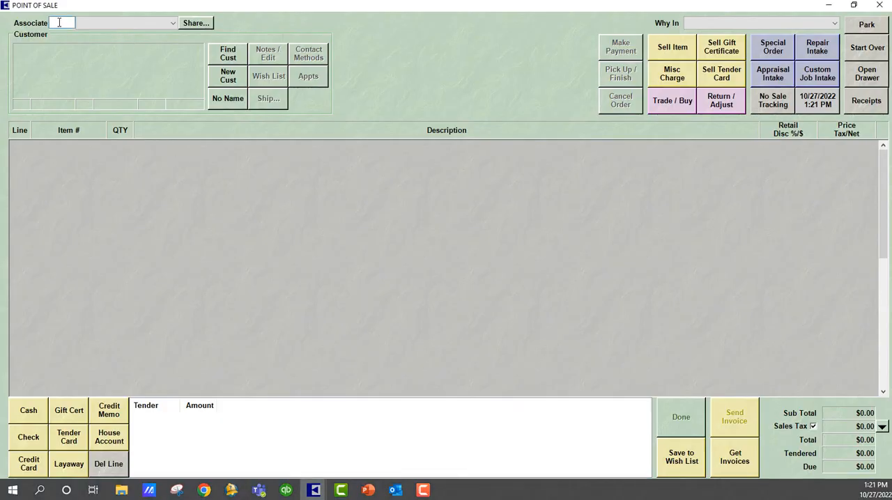
pyautogui.write('1')
pyautogui.press('Tab')
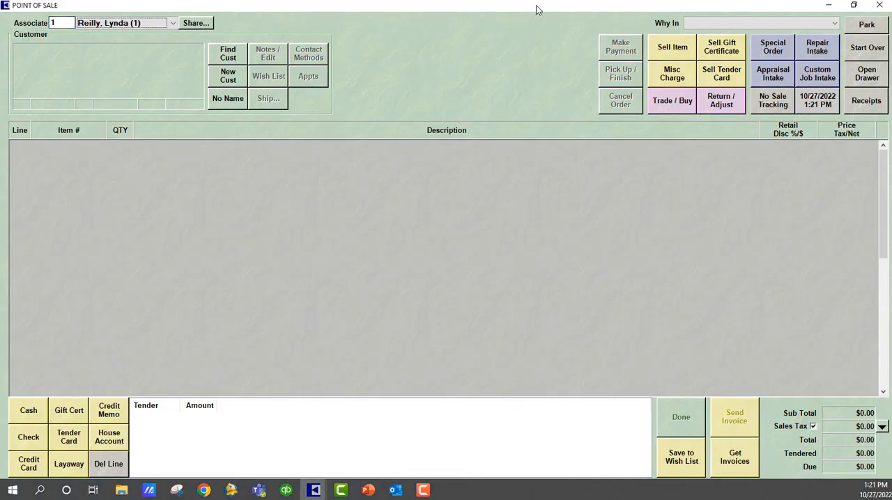
pyautogui.click(227, 54)
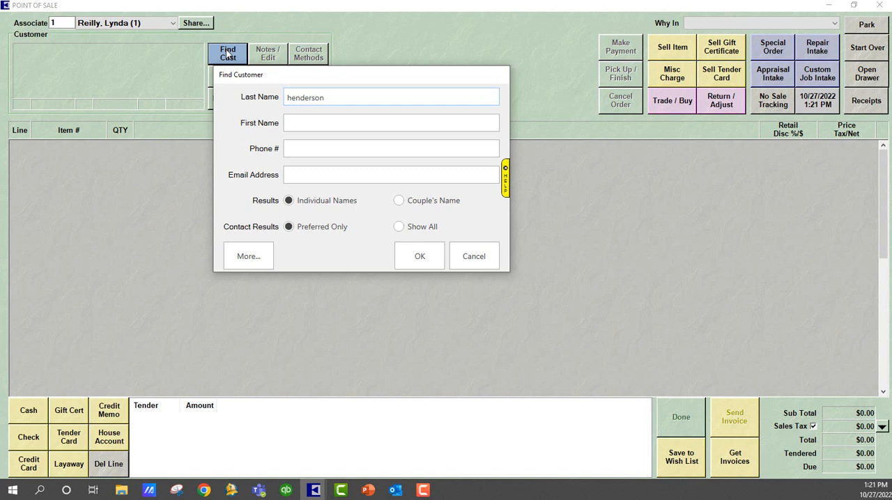
pyautogui.click(408, 258)
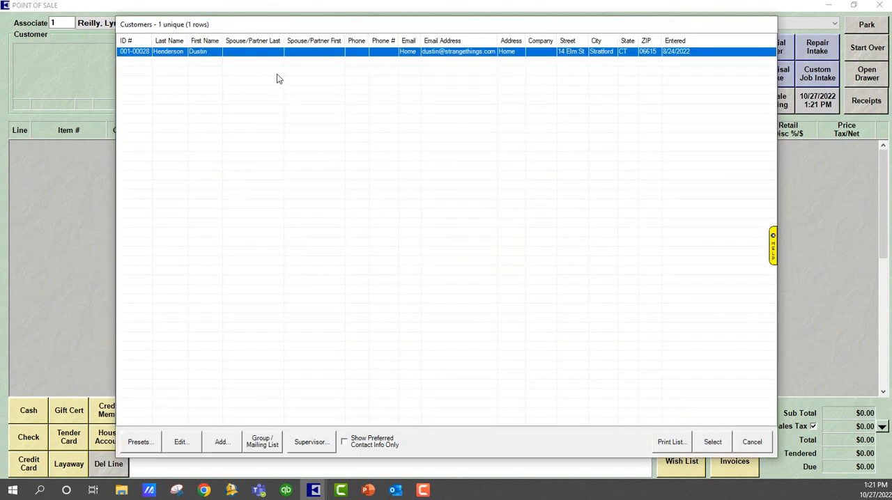
pyautogui.doubleClick(265, 56)
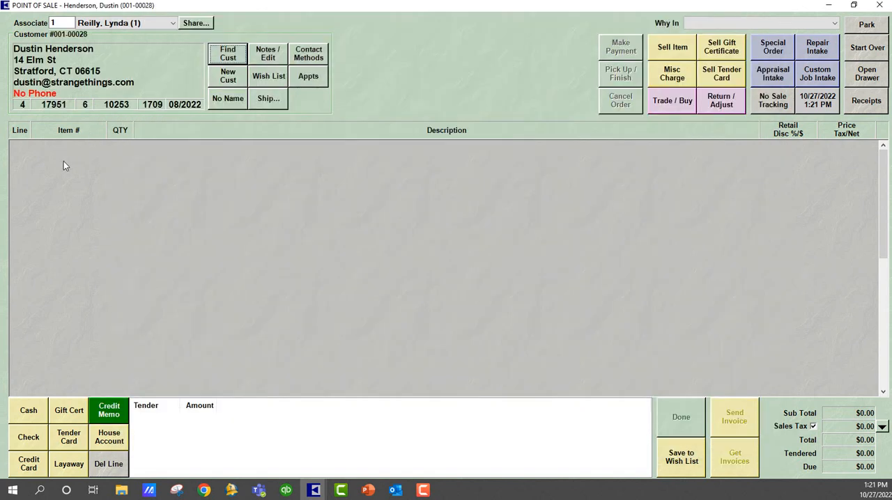
pyautogui.click(676, 49)
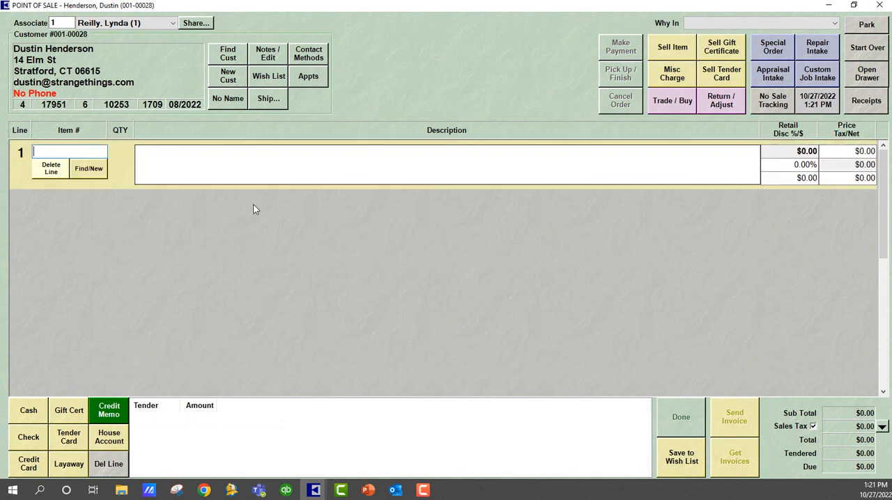
pyautogui.click(79, 169)
pyautogui.click(49, 187)
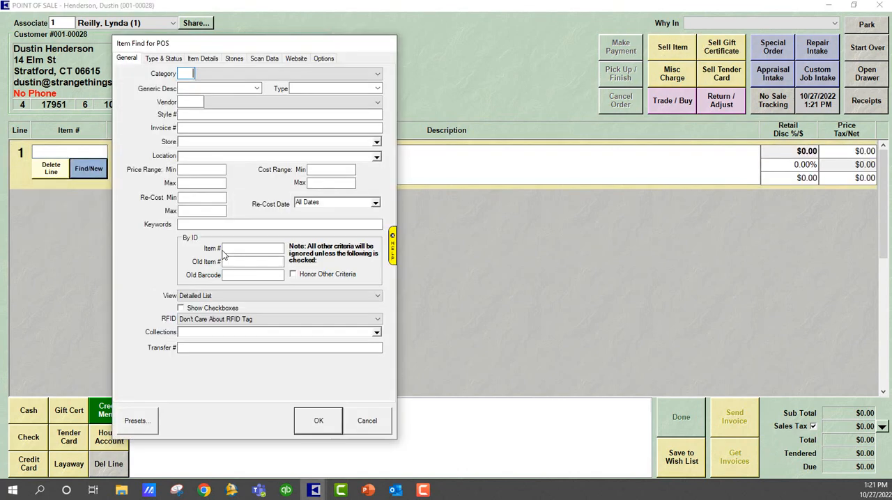
pyautogui.click(318, 423)
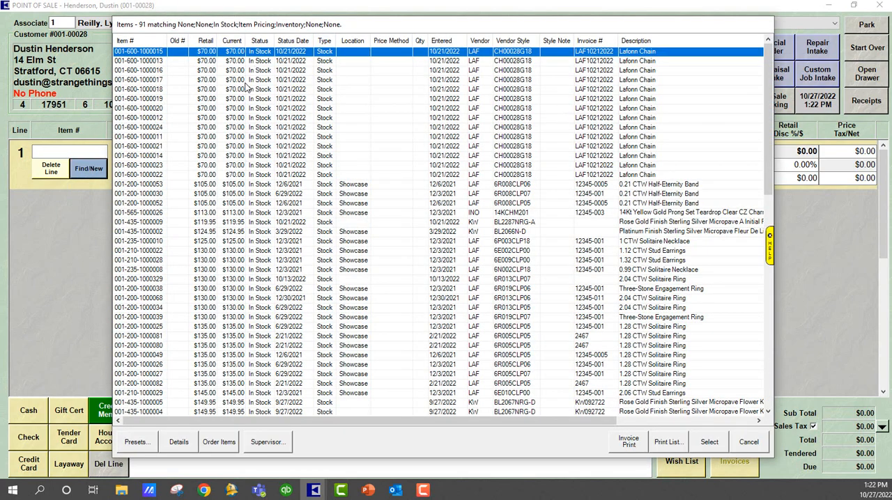
pyautogui.click(210, 81)
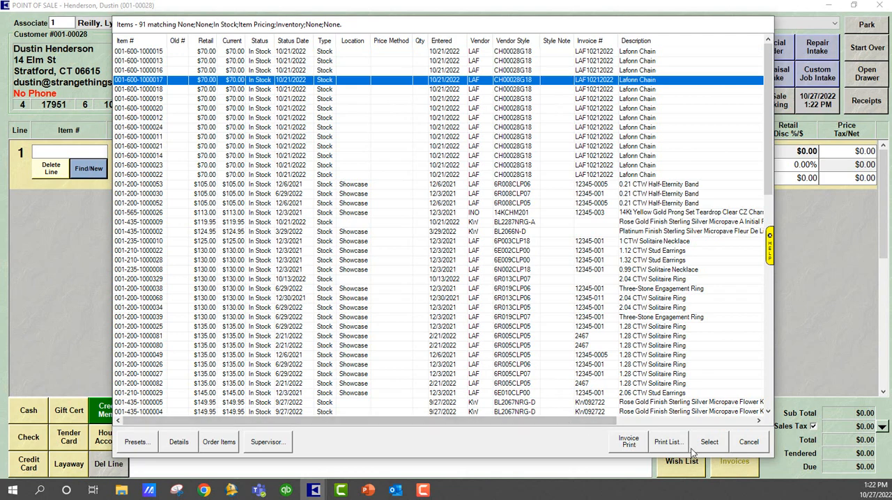
pyautogui.click(718, 447)
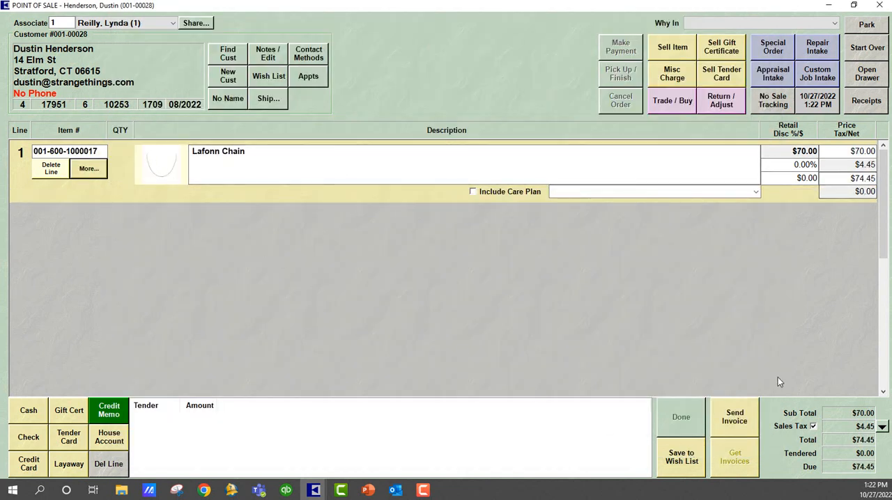
# Pay the $74.45 due with the customer's credit memo, complete the sale answering Yes to the Jewelry Care Program question, and close the receipt preview.
pyautogui.click(109, 415)
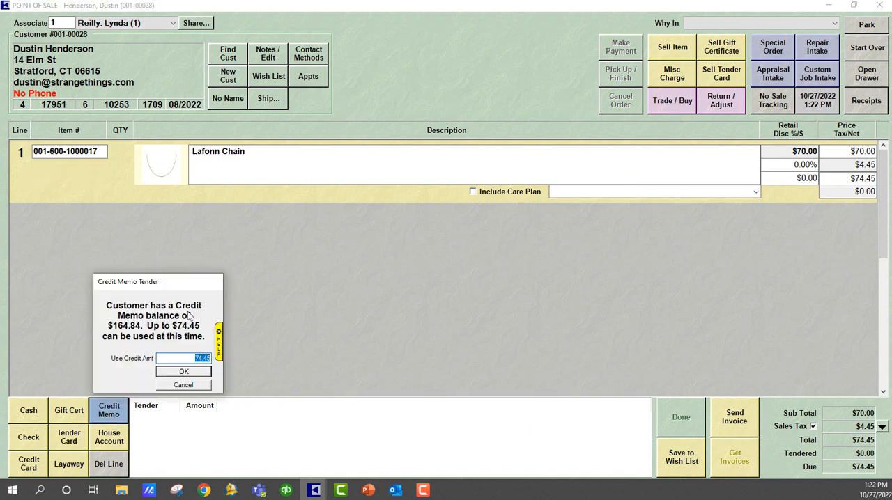
pyautogui.click(193, 373)
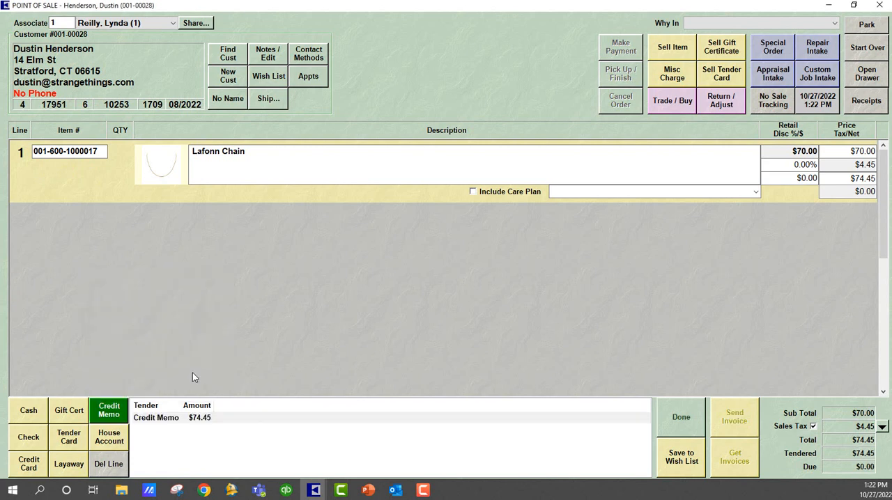
pyautogui.click(684, 421)
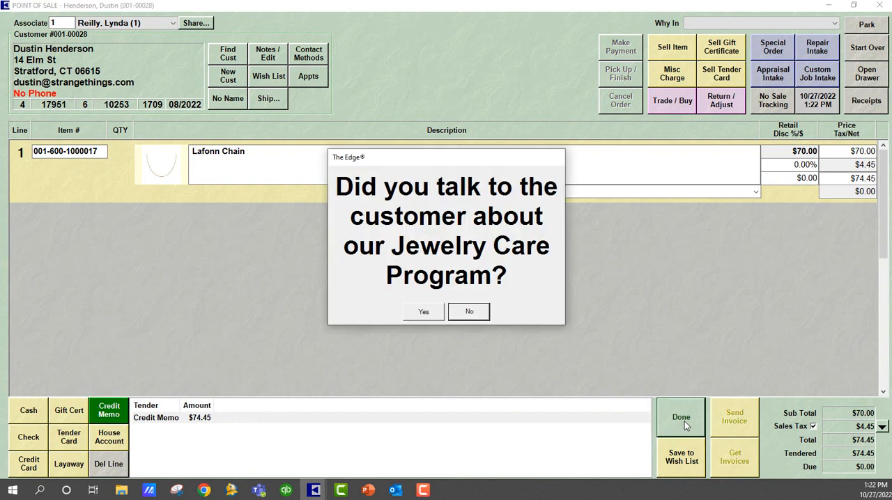
pyautogui.click(429, 315)
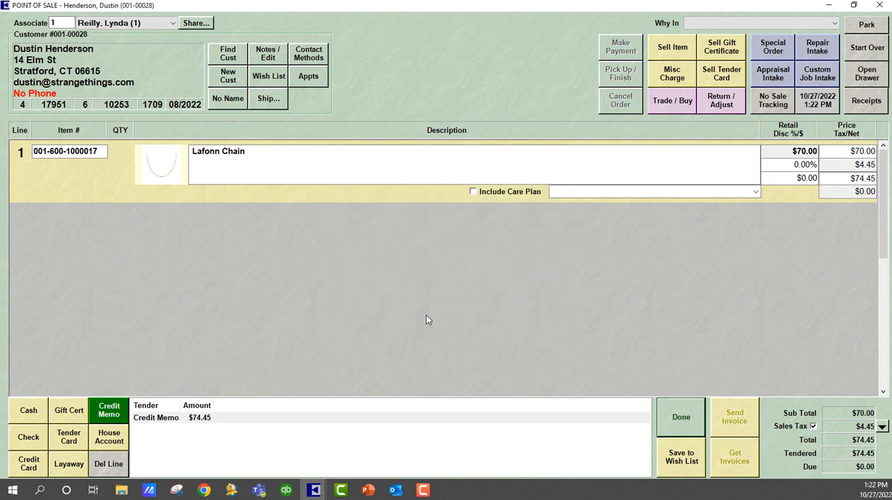
pyautogui.click(635, 392)
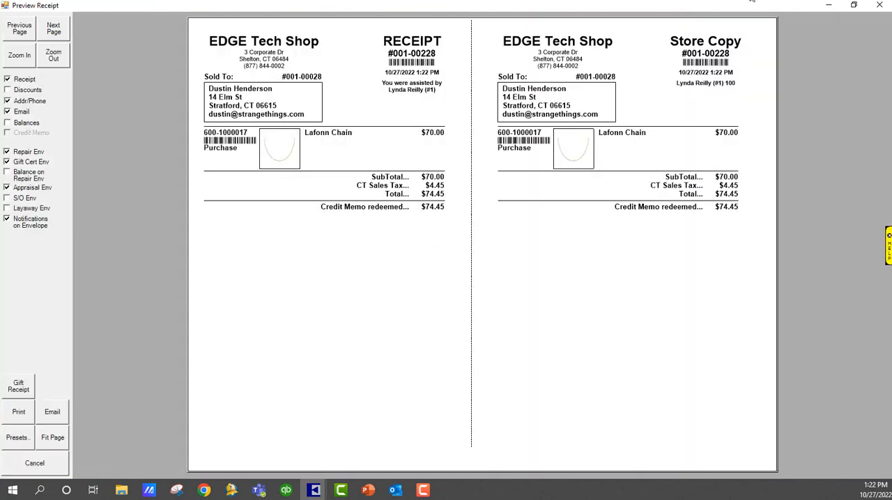
pyautogui.click(879, 5)
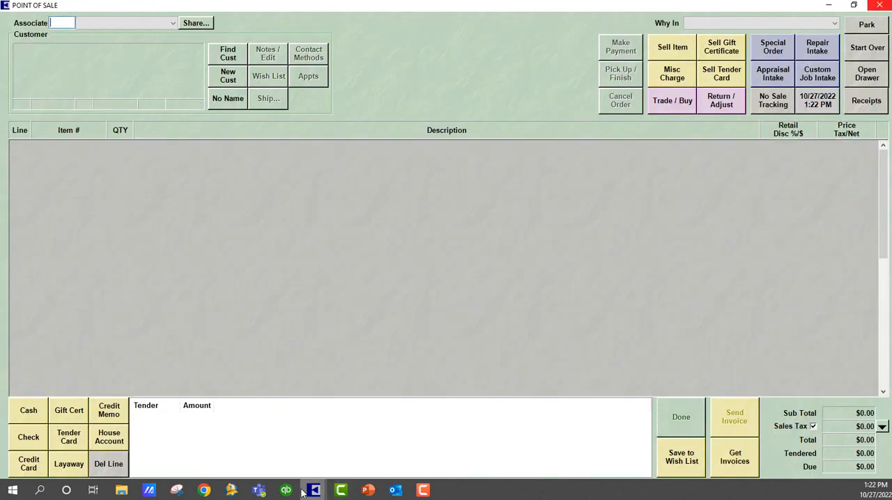
# Switch to The Edge's main window and post the pending sale entries to QuickBooks.
pyautogui.moveTo(313, 490)
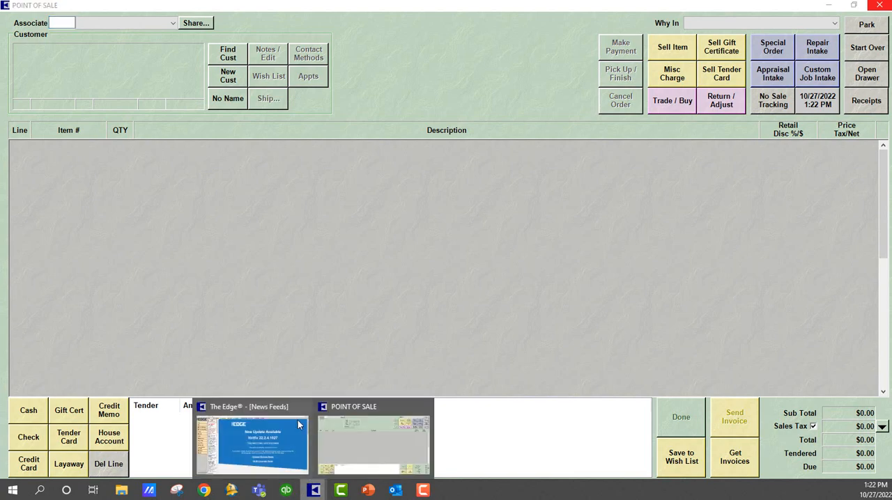
pyautogui.click(274, 460)
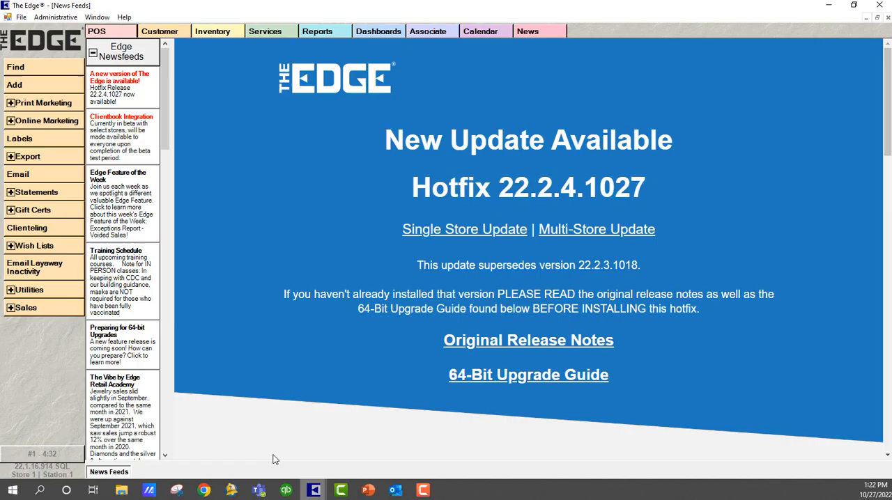
pyautogui.click(55, 17)
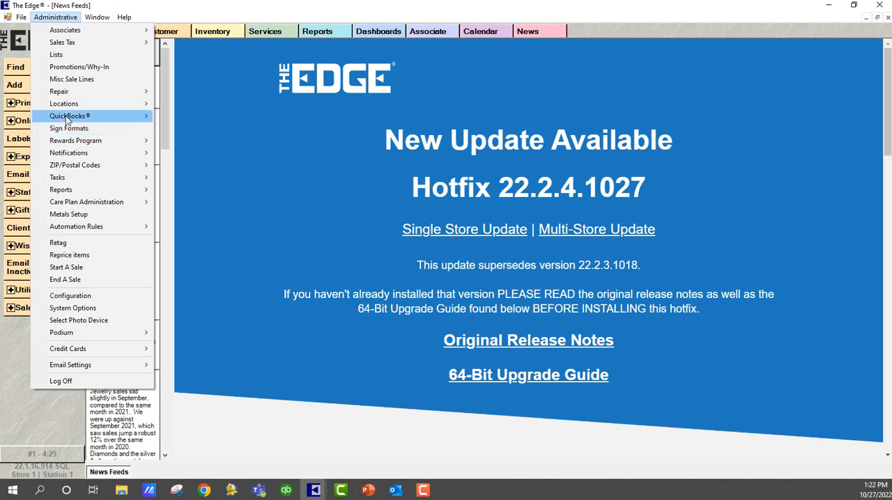
pyautogui.moveTo(71, 118)
pyautogui.click(209, 117)
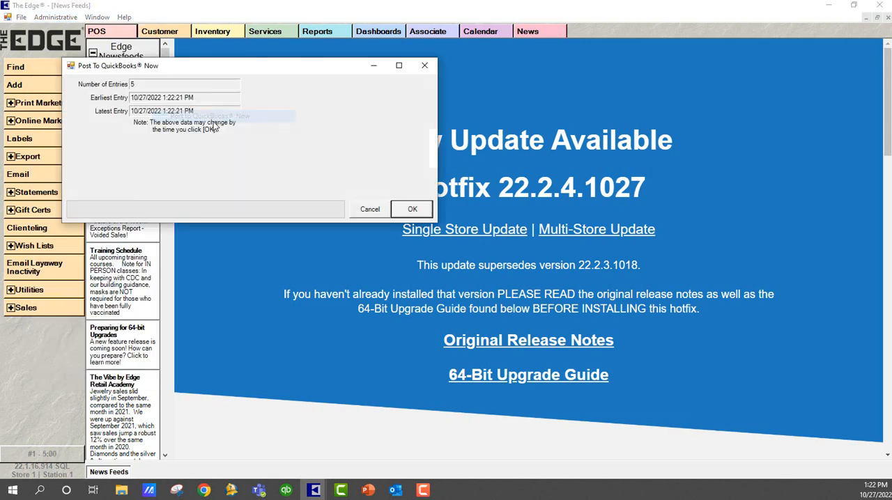
pyautogui.click(412, 208)
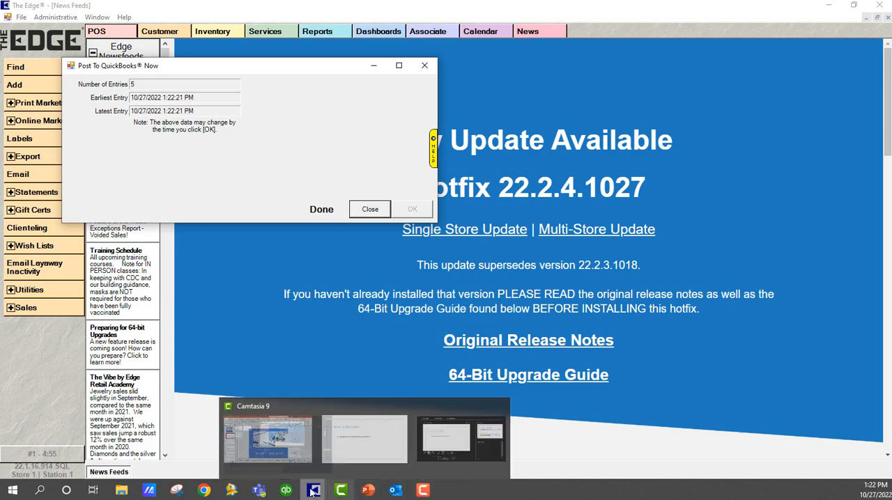
# Switch to QuickBooks, restore the Balance Sheet, and examine the transactions behind 24200 · Store Credits, closing the detail report when done.
pyautogui.click(286, 490)
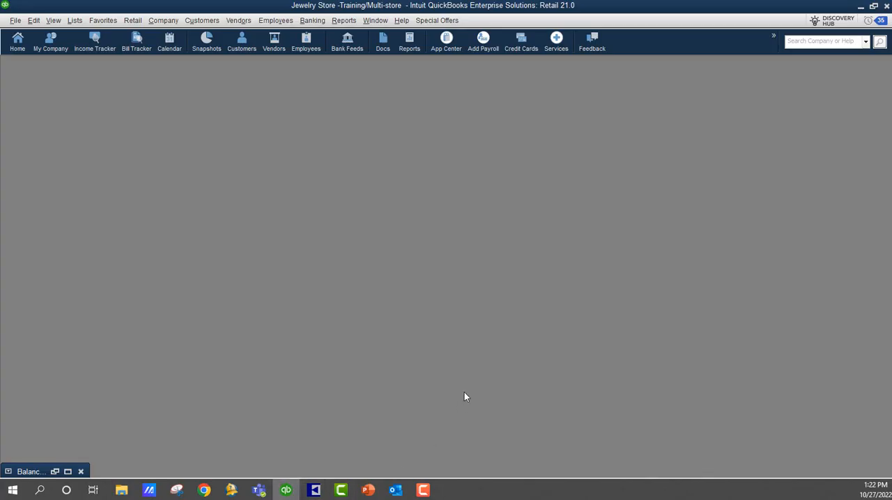
pyautogui.click(70, 472)
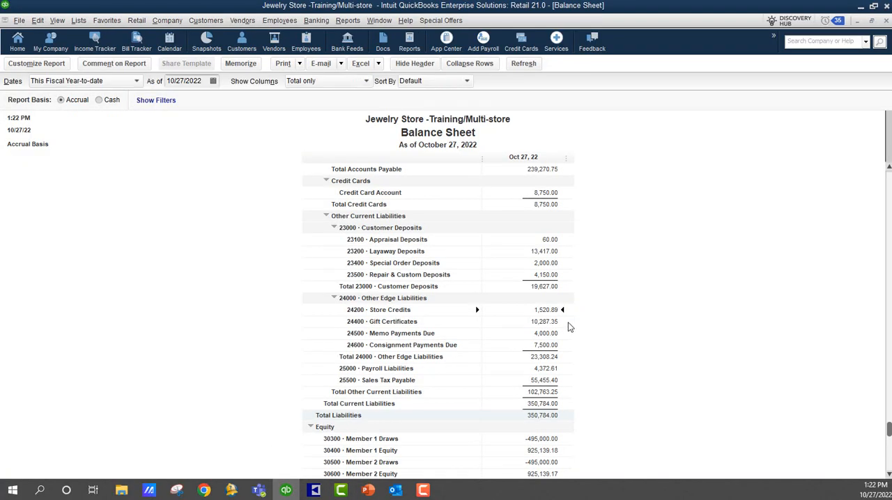
pyautogui.doubleClick(546, 310)
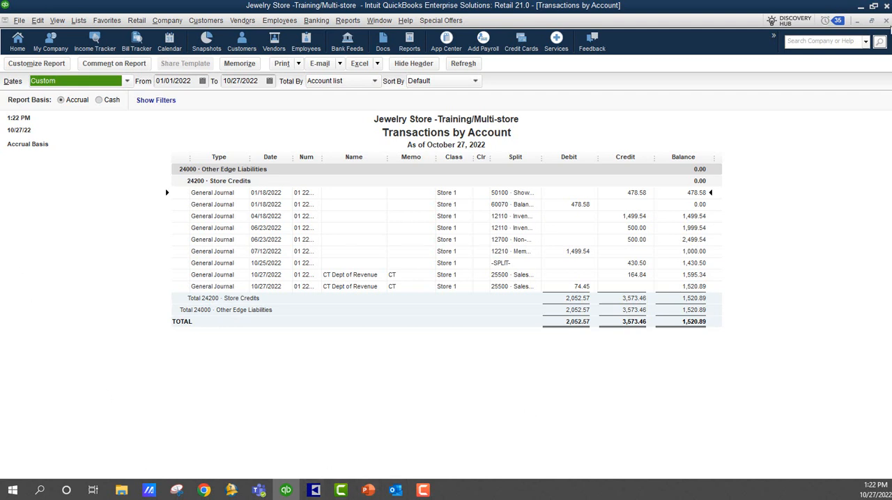
pyautogui.click(886, 21)
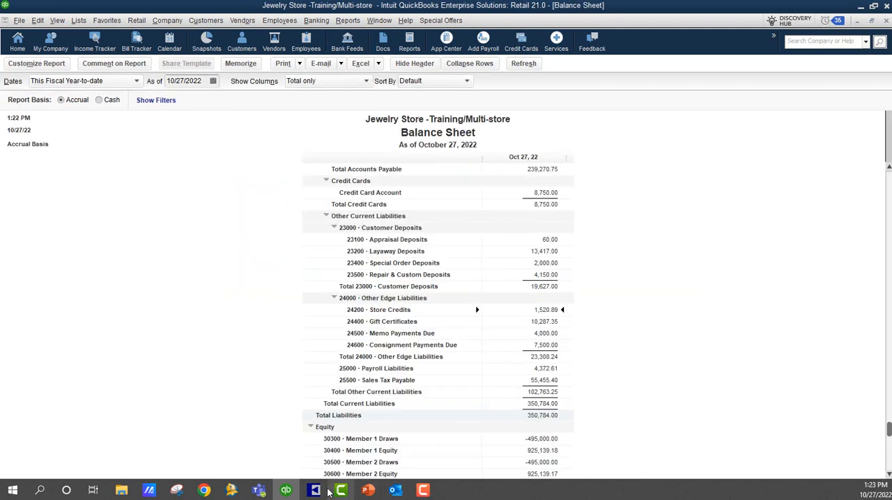
# Switch back to The Edge and close the completed Post To QuickBooks Now dialog.
pyautogui.moveTo(314, 491)
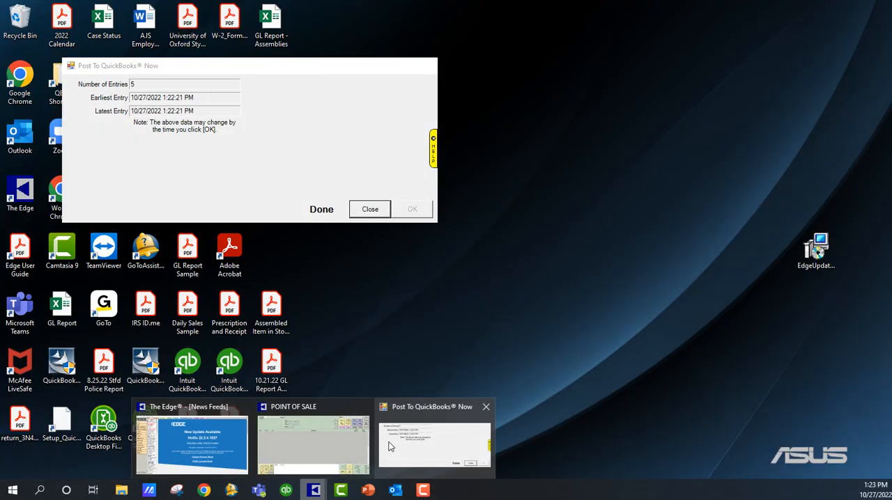
pyautogui.click(391, 446)
pyautogui.click(366, 208)
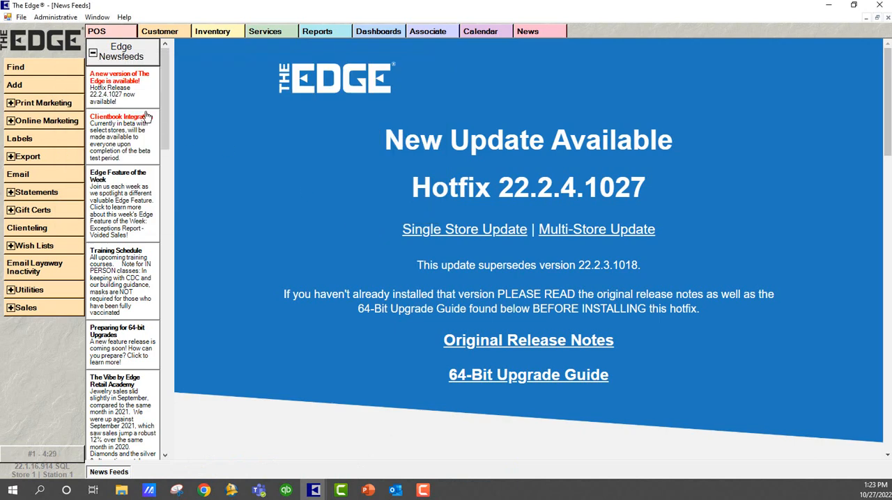
# Switch to the Point of Sale window, set associate 1, find the next customer by last name, and assign that customer to the transaction.
pyautogui.moveTo(319, 491)
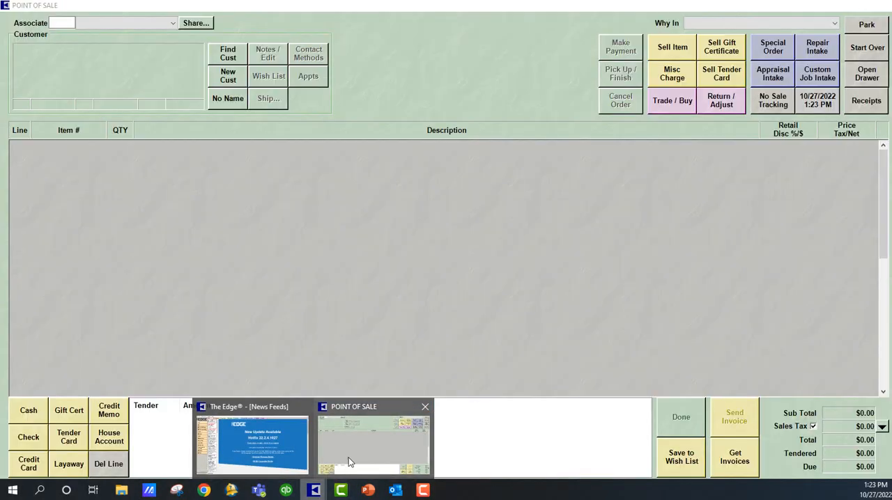
pyautogui.click(349, 446)
pyautogui.write('1')
pyautogui.press('Tab')
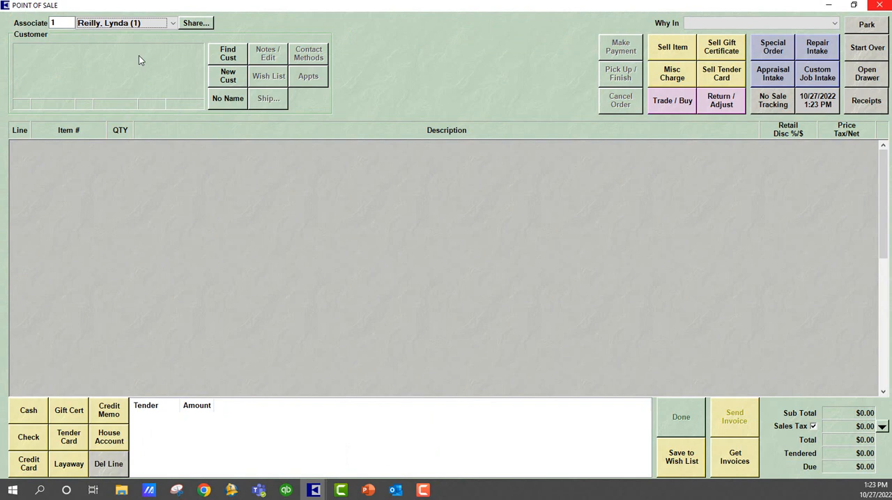
pyautogui.click(230, 57)
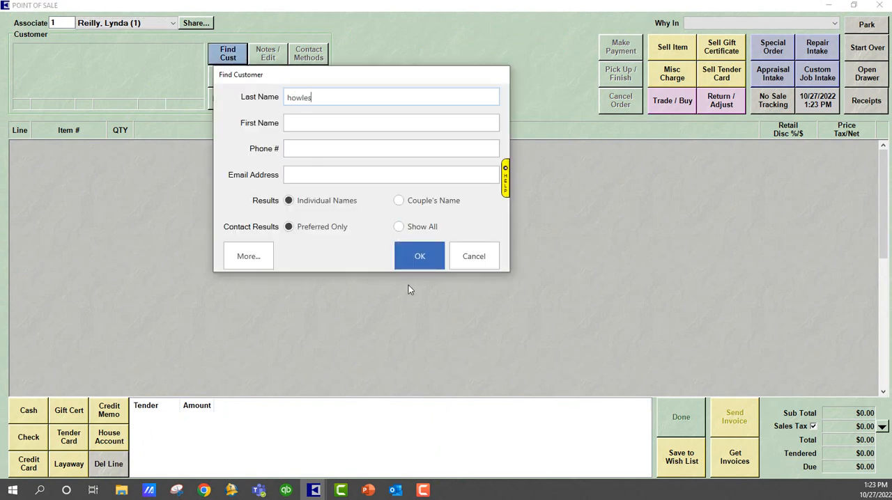
pyautogui.click(411, 259)
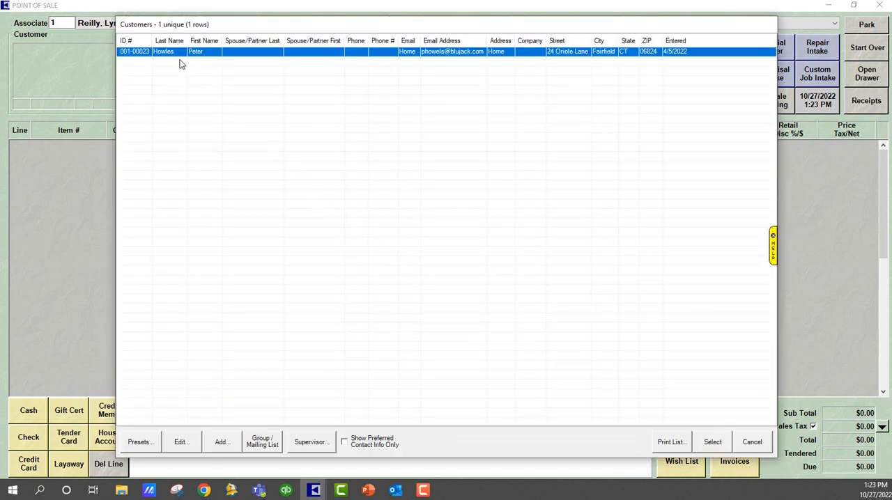
pyautogui.doubleClick(177, 55)
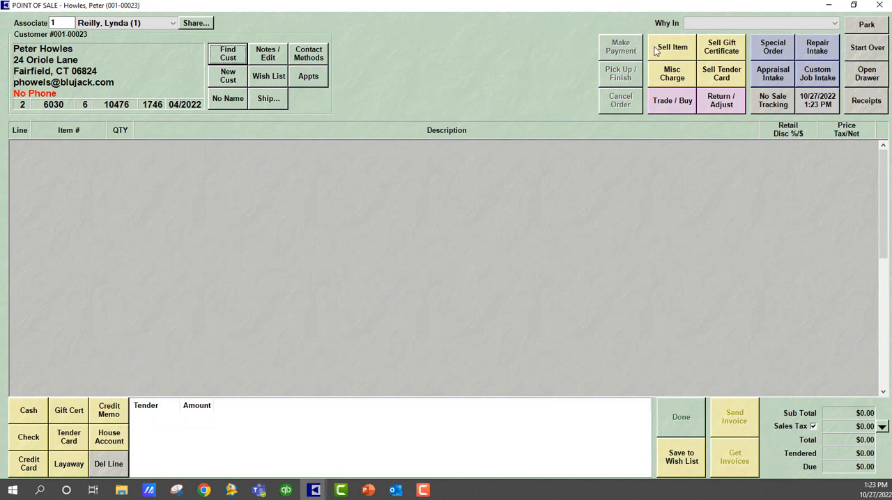
pyautogui.click(726, 105)
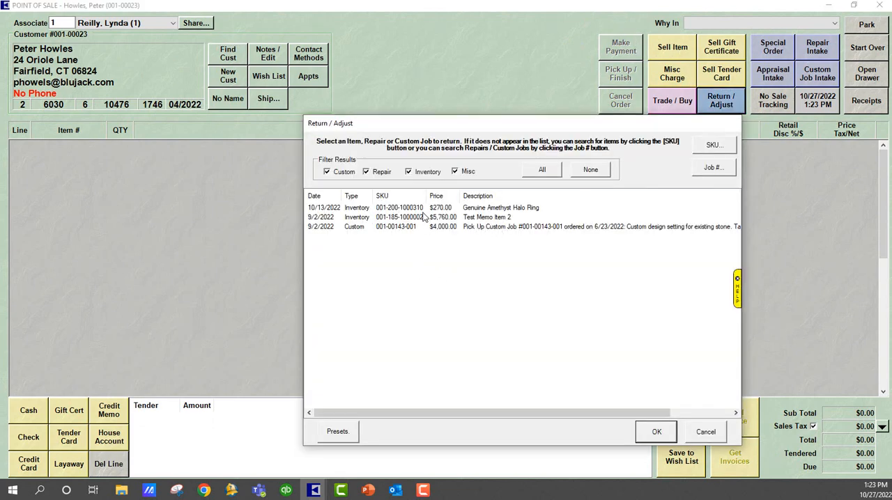
pyautogui.click(400, 209)
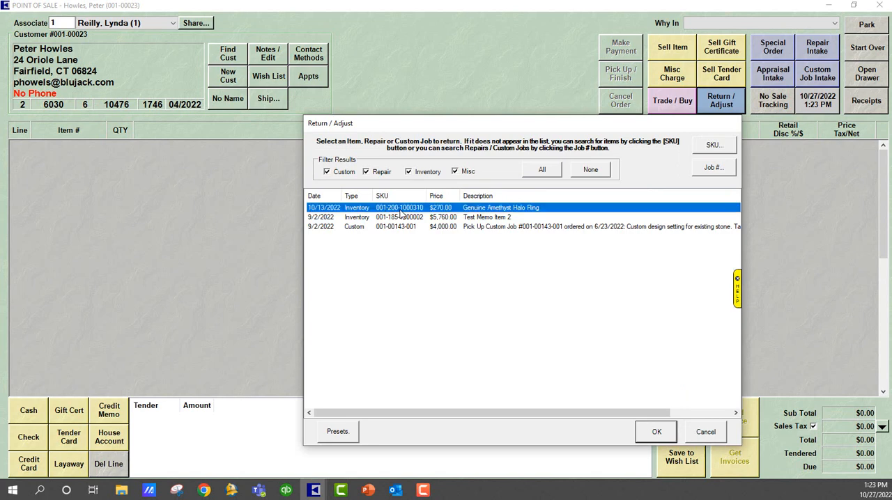
pyautogui.click(657, 432)
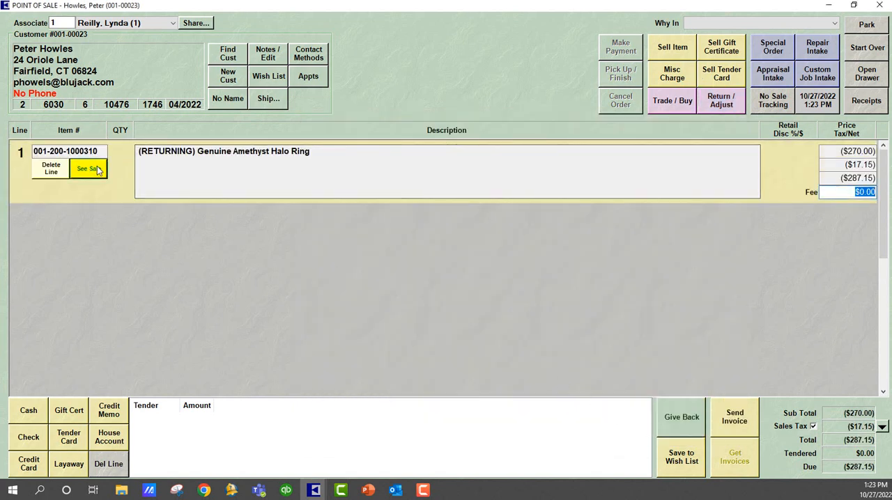
pyautogui.click(88, 169)
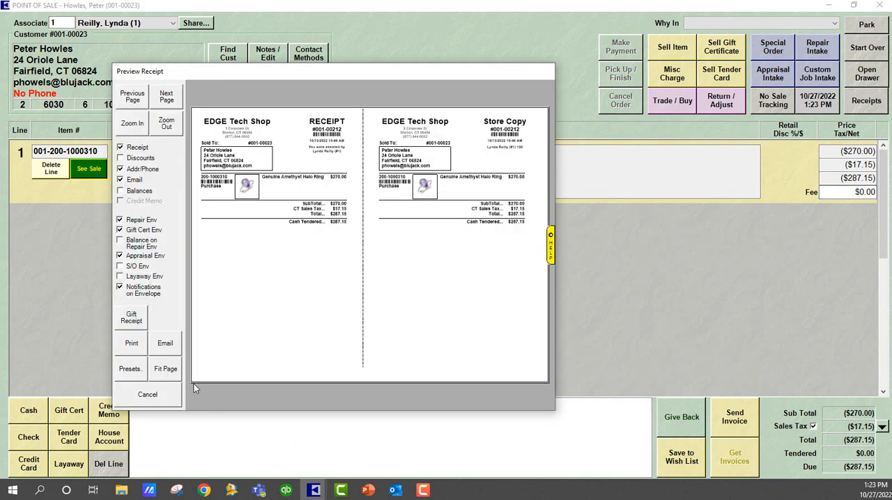
pyautogui.click(147, 394)
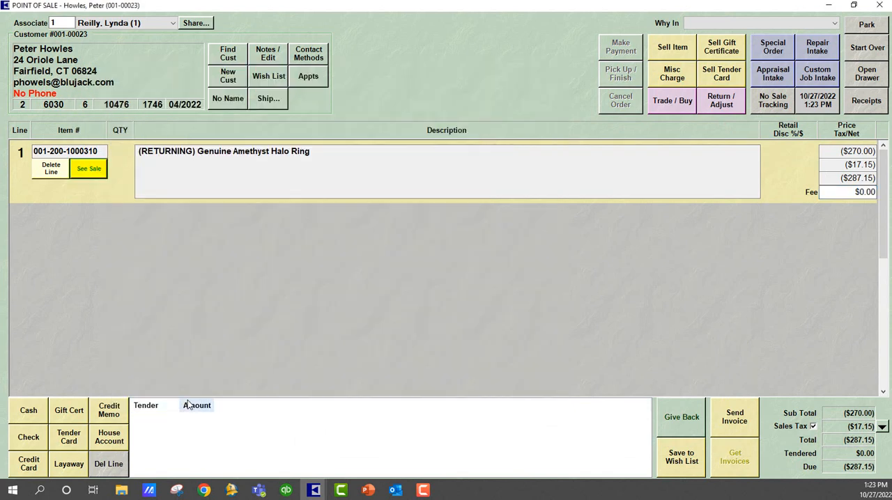
# Read the Give Back instructions, refund the customer -287.15 in cash, and close the return's receipt preview.
pyautogui.click(673, 418)
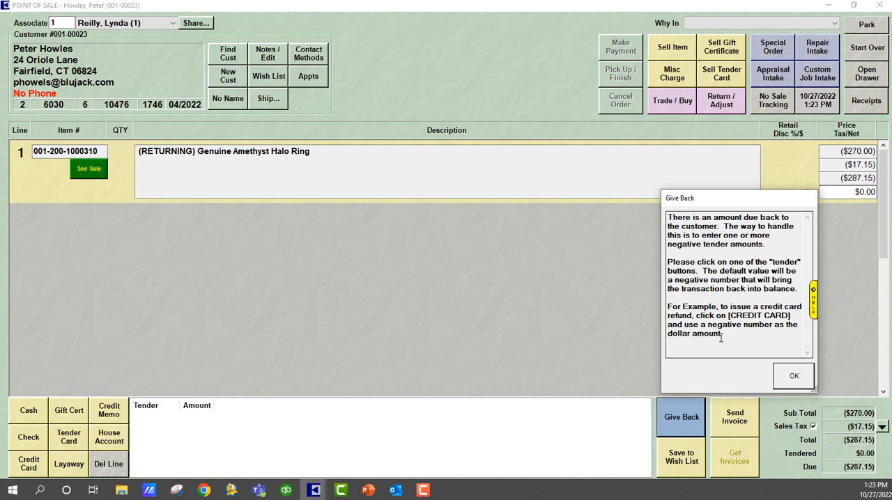
pyautogui.click(807, 382)
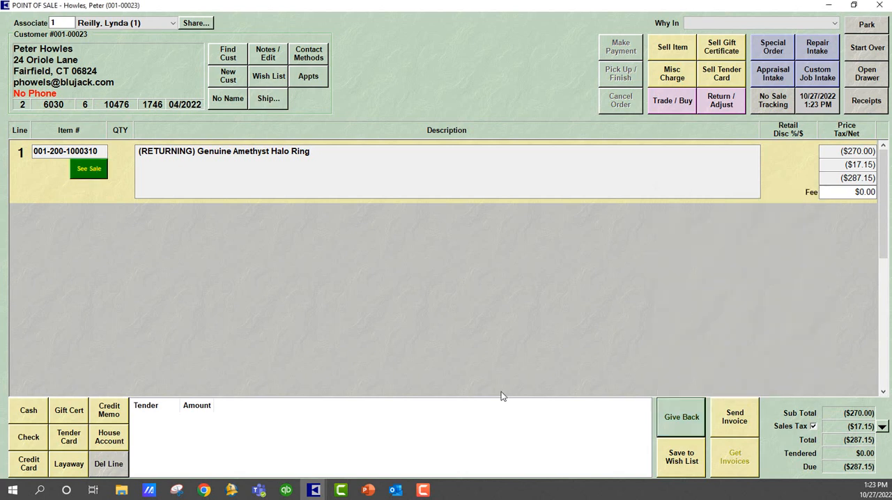
pyautogui.click(28, 411)
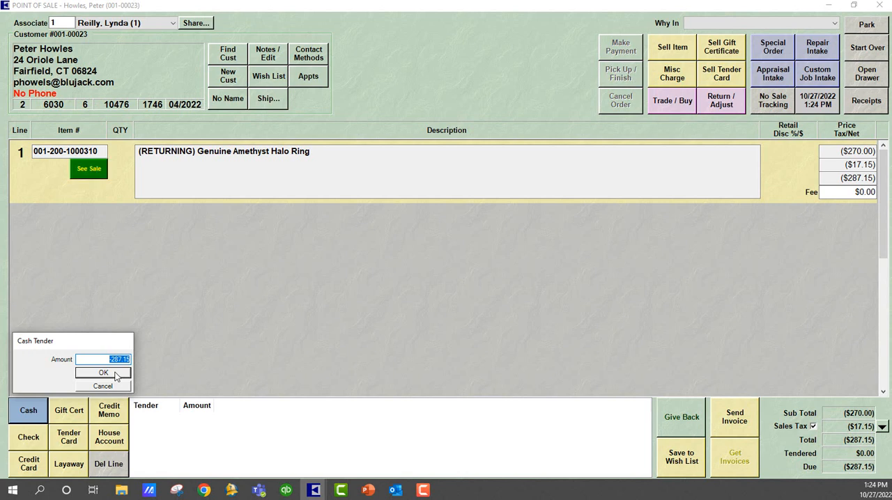
pyautogui.click(116, 375)
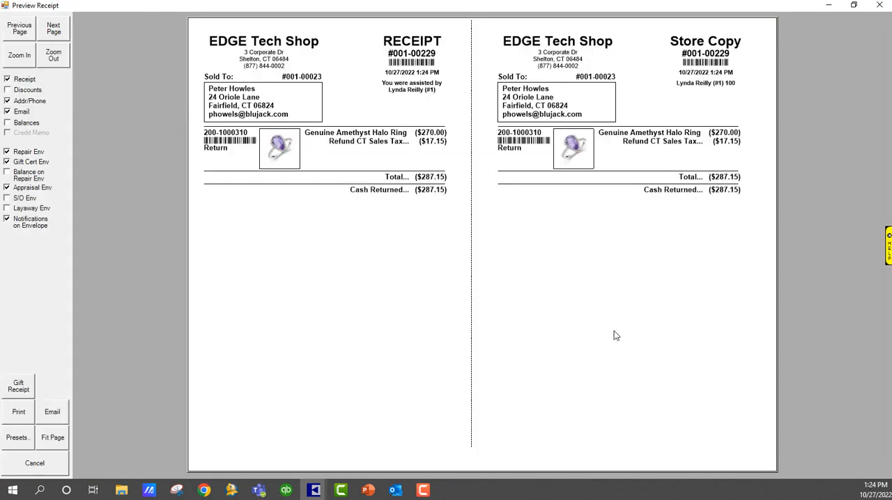
pyautogui.click(880, 5)
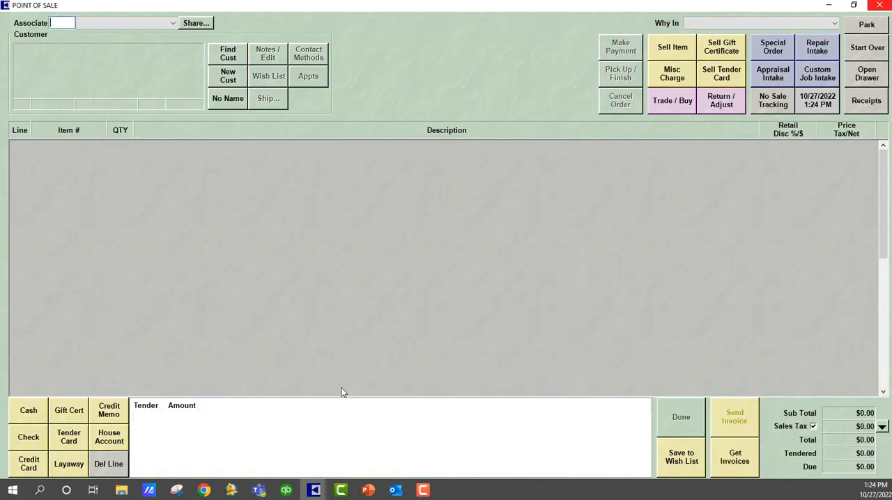
# Close the Point of Sale window, post the pending entries to QuickBooks, and close the finished posting dialog.
pyautogui.click(876, 4)
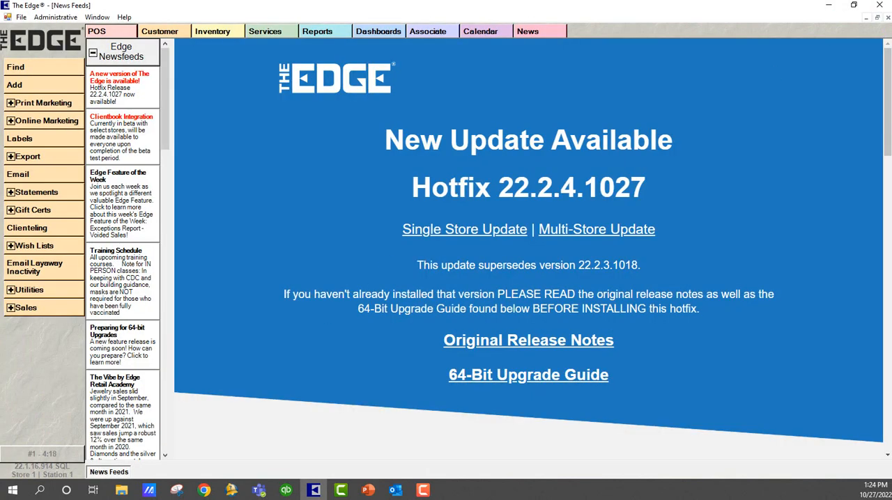
pyautogui.click(58, 17)
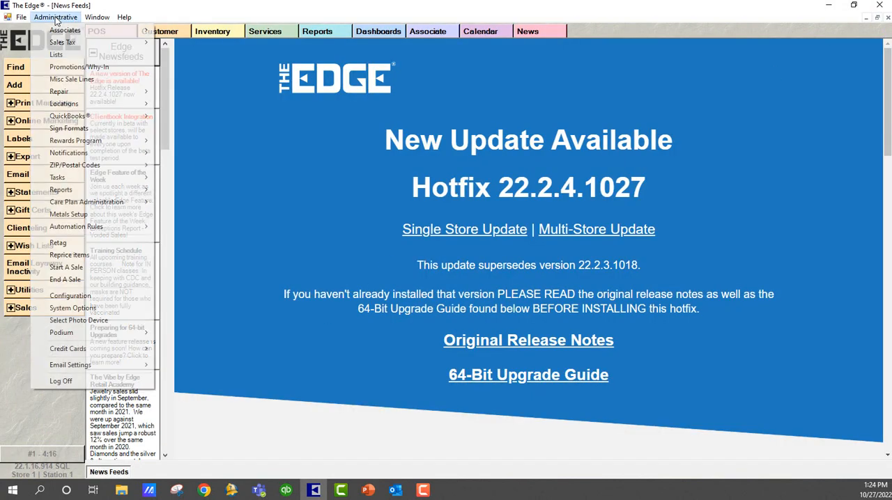
pyautogui.moveTo(65, 119)
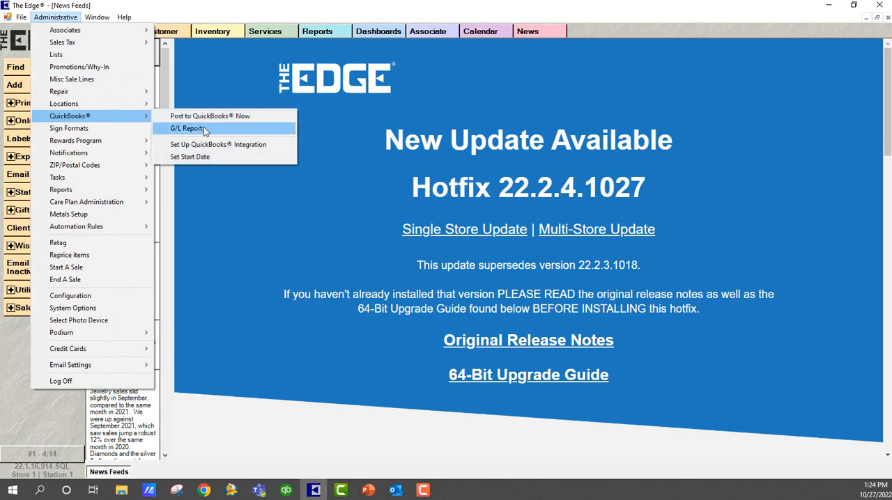
pyautogui.click(182, 118)
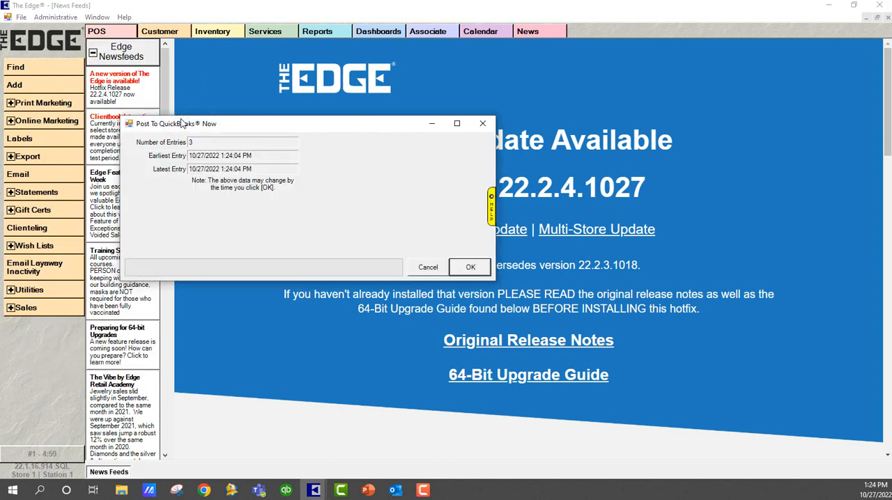
pyautogui.click(465, 271)
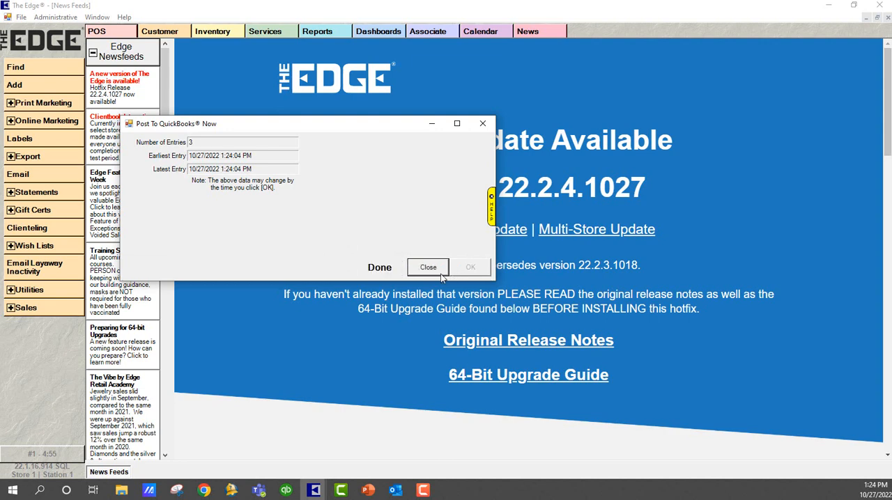
pyautogui.click(429, 268)
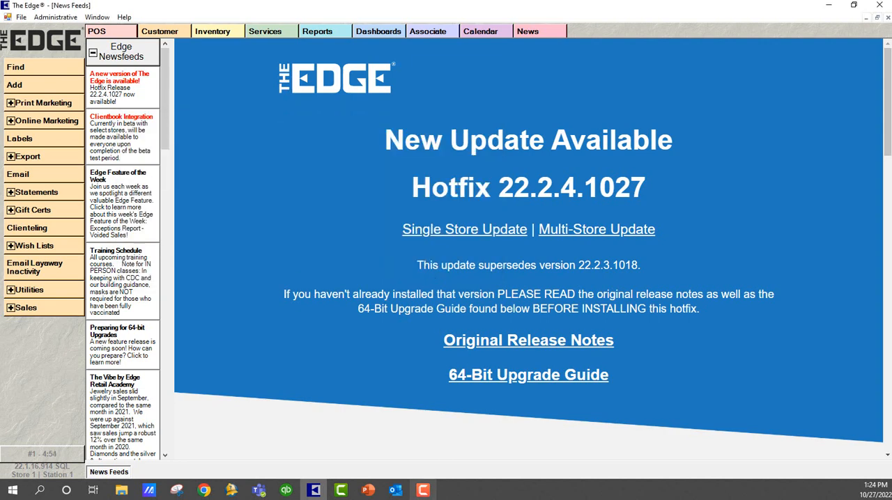
# Switch to QuickBooks, open the Undeposited Funds transactions from the Balance Sheet, and review the most recent entries at the end.
pyautogui.click(287, 490)
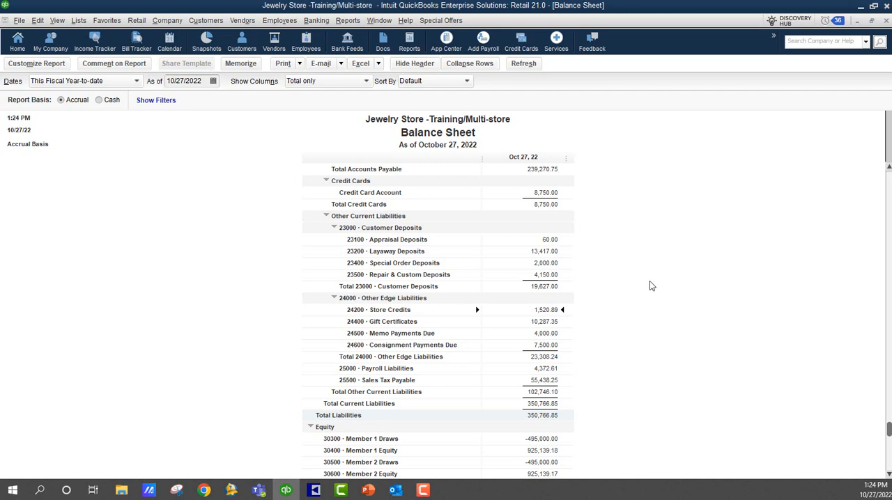
pyautogui.scroll(8, 649, 282)
pyautogui.doubleClick(543, 216)
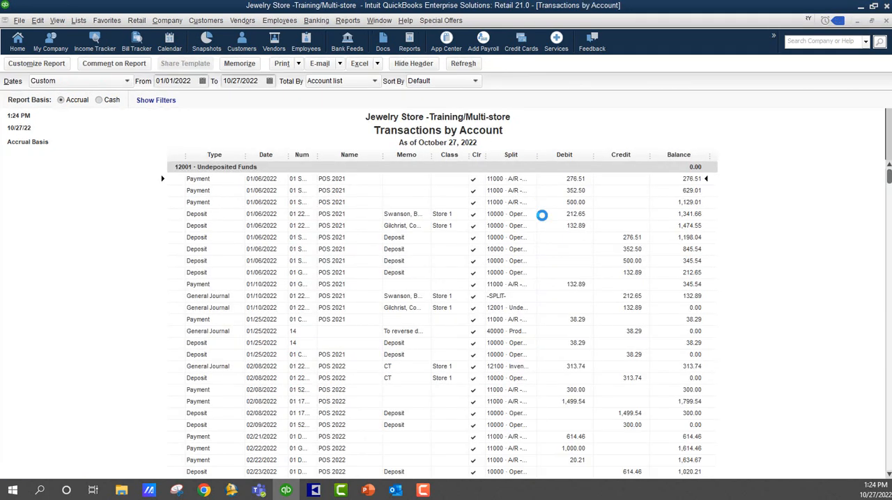
pyautogui.scroll(-20, 619, 296)
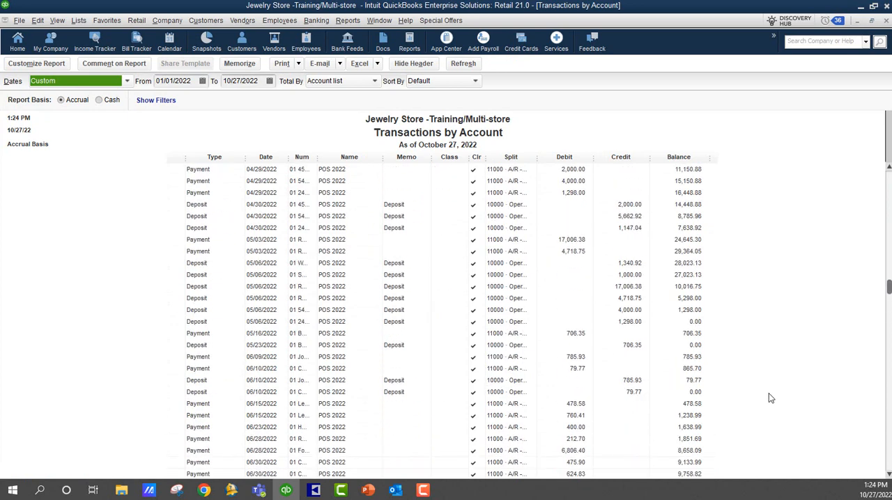
pyautogui.moveTo(889, 288); pyautogui.dragTo(889, 464)
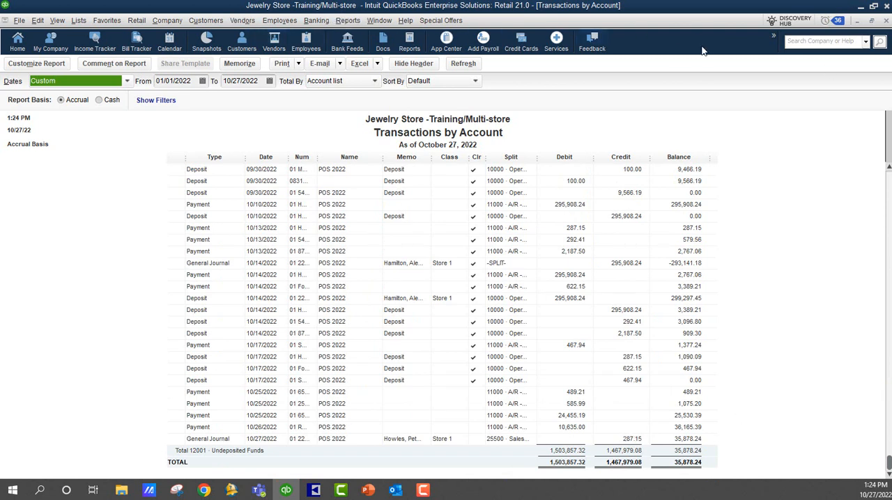
# Start a bank deposit combining the 10,635.00 cash payment with the -287.15 journal entry, review it, and clear and close it unsaved.
pyautogui.click(316, 21)
pyautogui.click(332, 87)
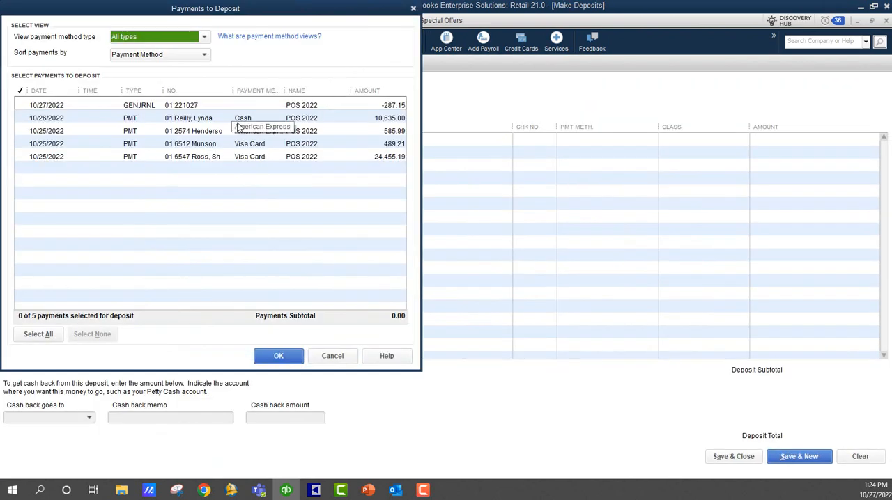
pyautogui.click(255, 120)
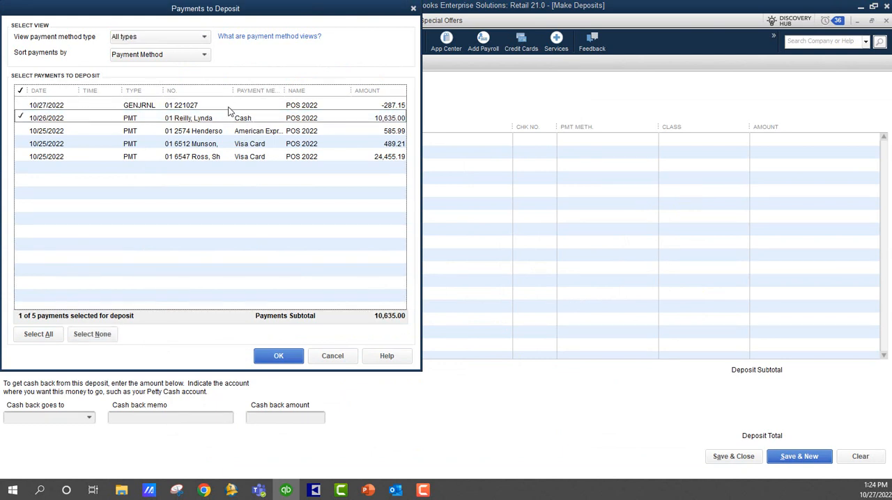
pyautogui.click(230, 106)
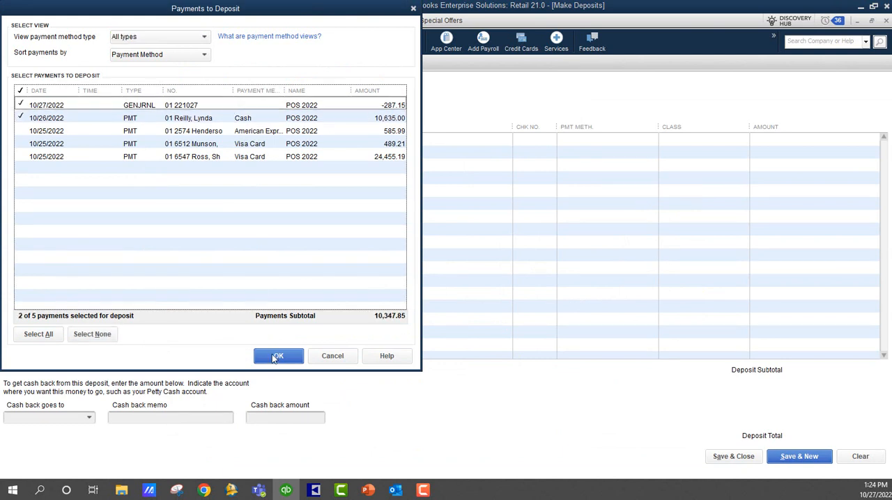
pyautogui.click(272, 358)
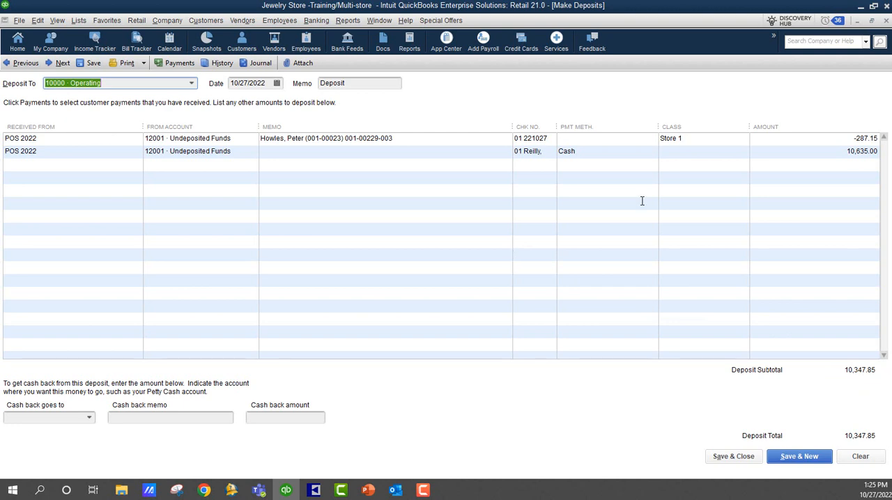
pyautogui.click(860, 456)
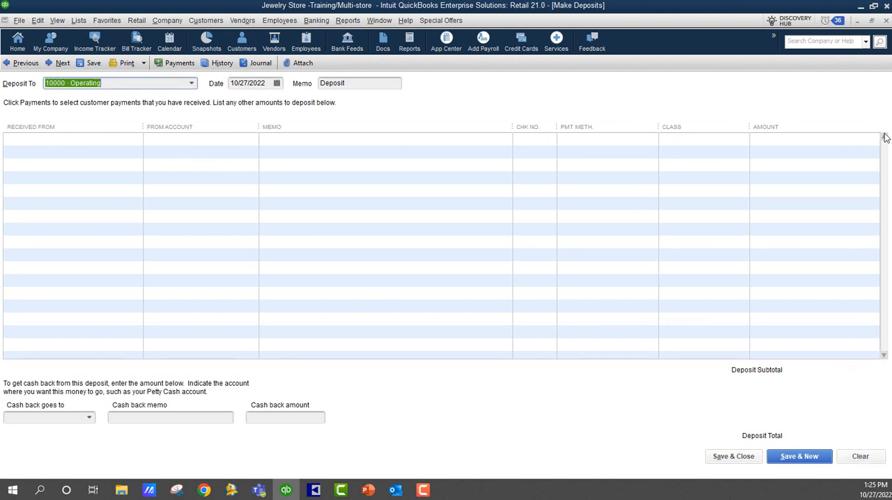
pyautogui.click(886, 20)
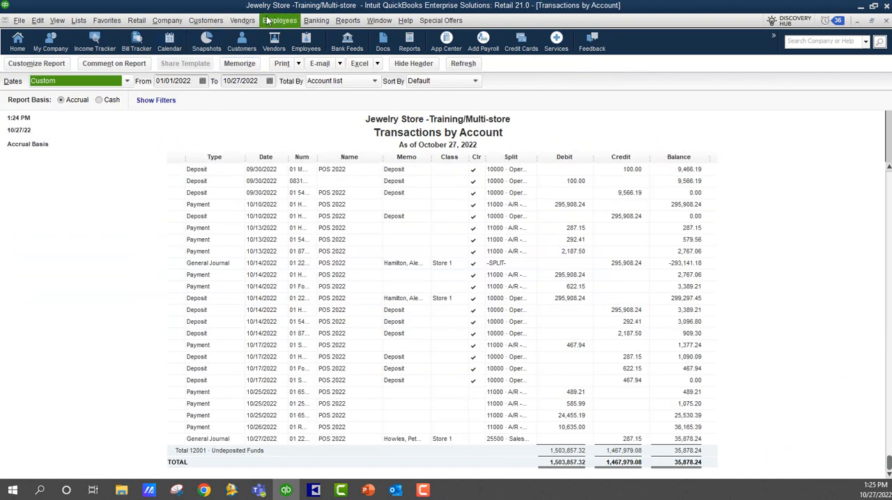
# Make a bank deposit to 10000 · Operating containing only the 10,635.00 cash payment, and save and close it.
pyautogui.click(313, 22)
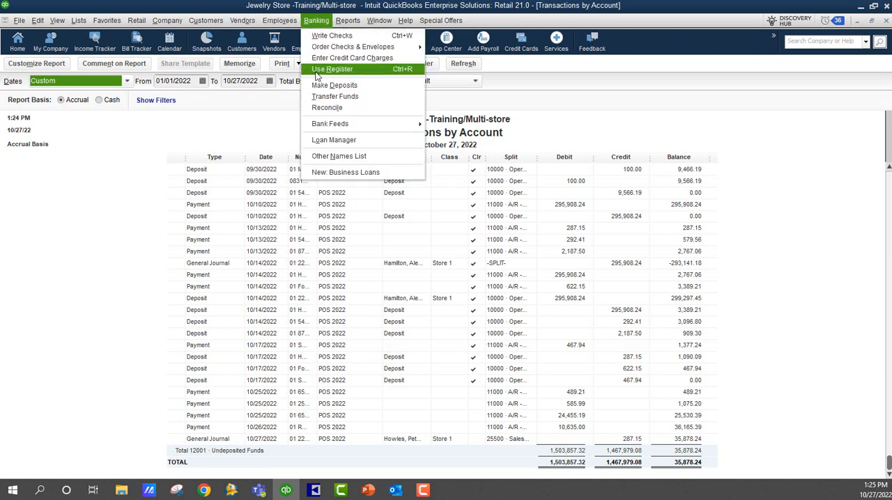
pyautogui.click(328, 85)
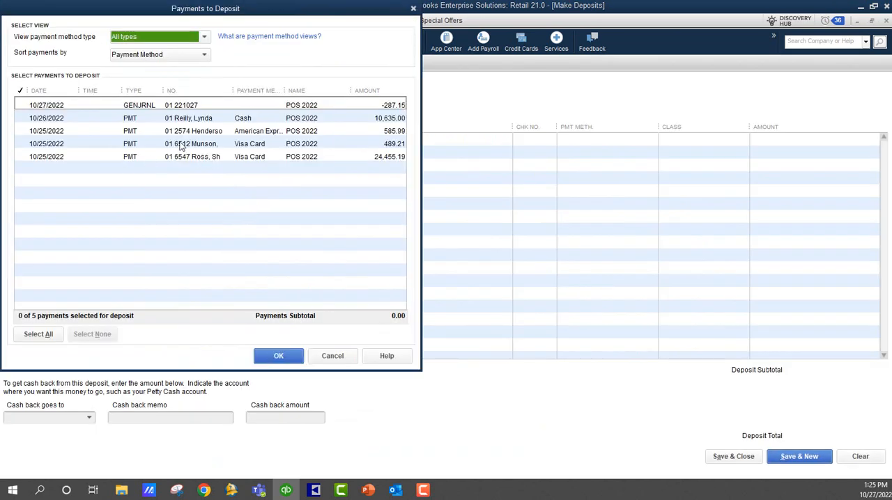
pyautogui.click(186, 119)
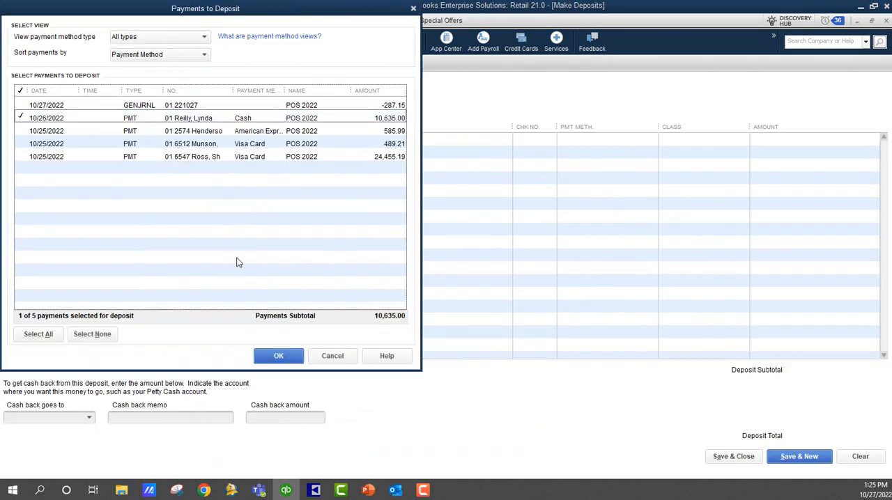
pyautogui.click(279, 355)
pyautogui.click(729, 459)
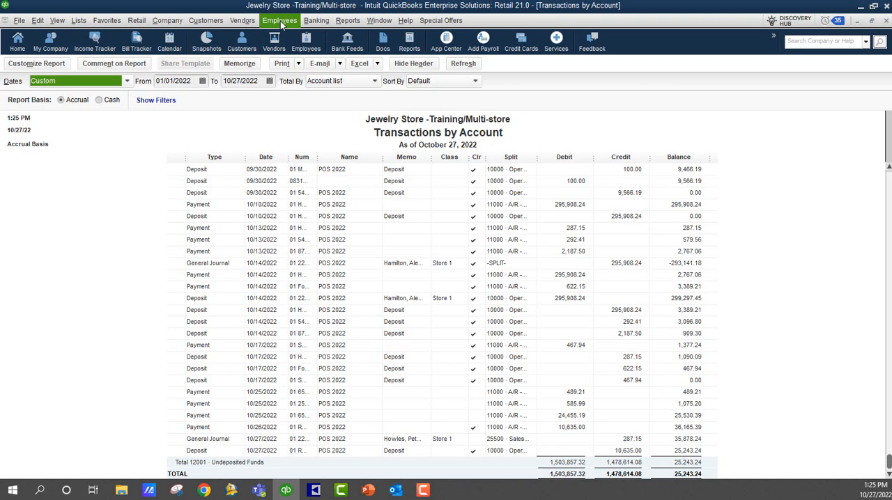
# Try to deposit only the -287.15 journal entry to 10000 · Operating, and clear and close the deposit form.
pyautogui.click(315, 20)
pyautogui.click(324, 84)
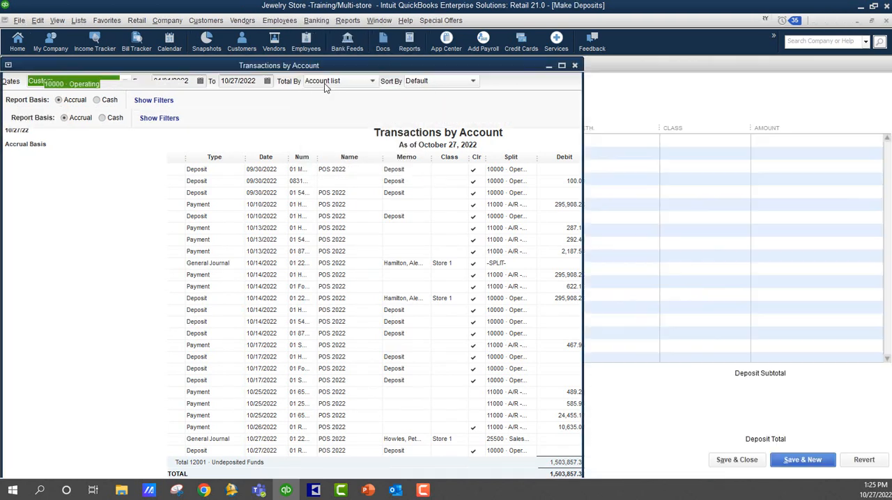
pyautogui.click(131, 108)
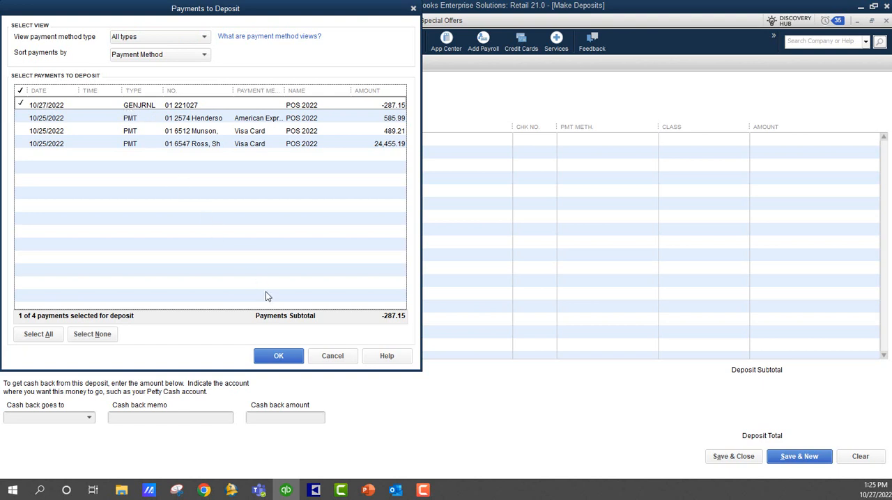
pyautogui.click(278, 357)
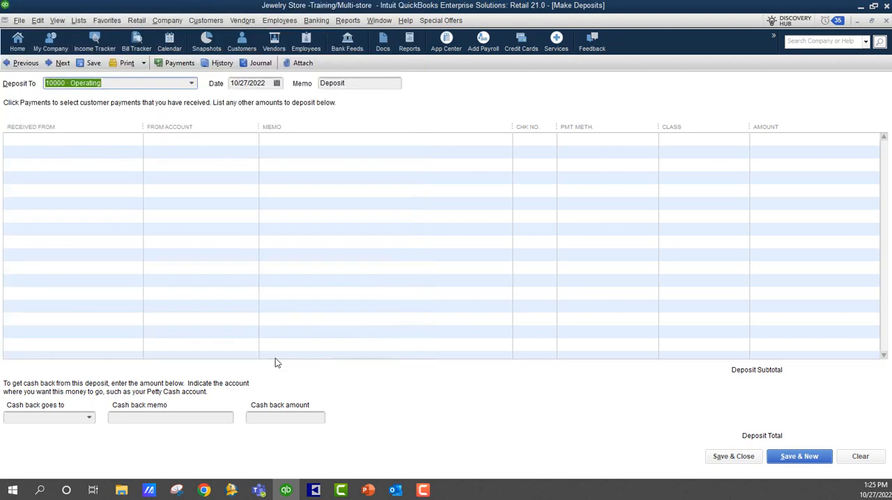
pyautogui.click(730, 458)
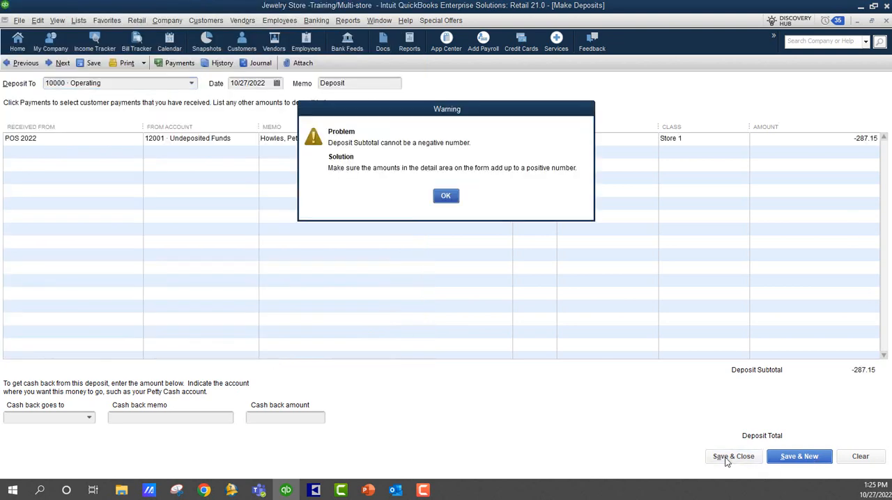
pyautogui.click(445, 196)
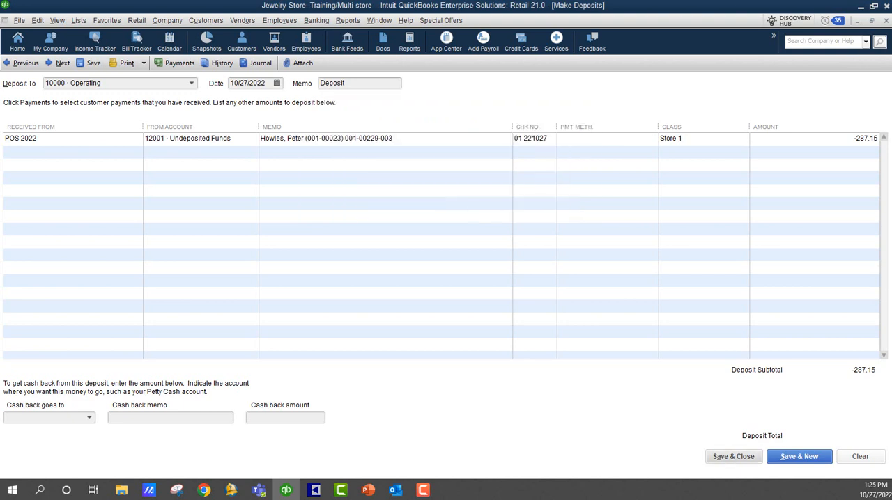
pyautogui.click(868, 461)
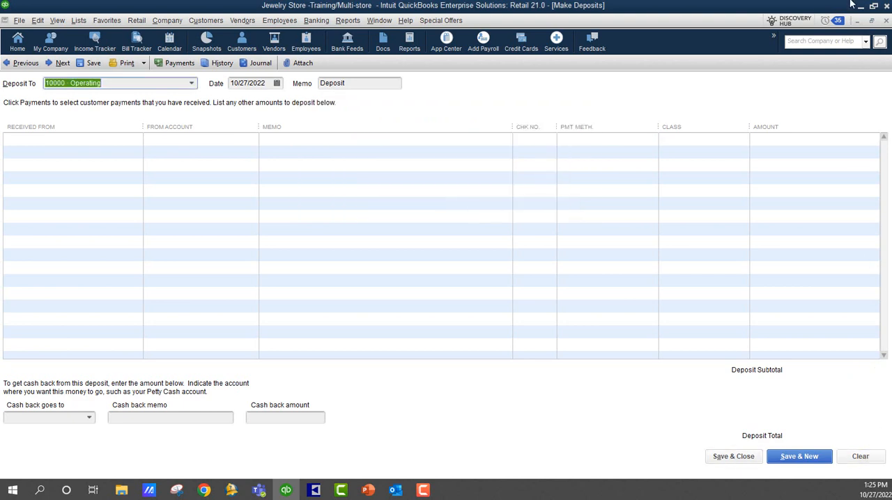
pyautogui.click(886, 20)
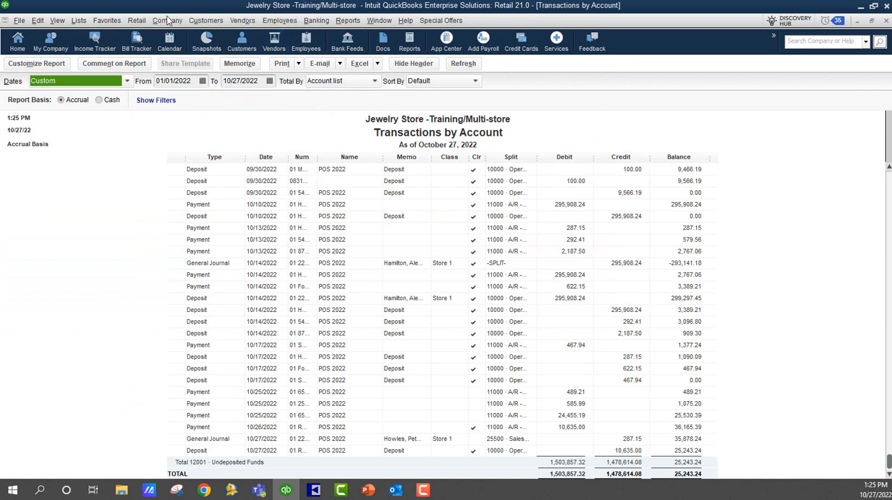
# Start a new general journal entry dated 10/27/2022 and set its entry number to 10272022-1.
pyautogui.click(167, 20)
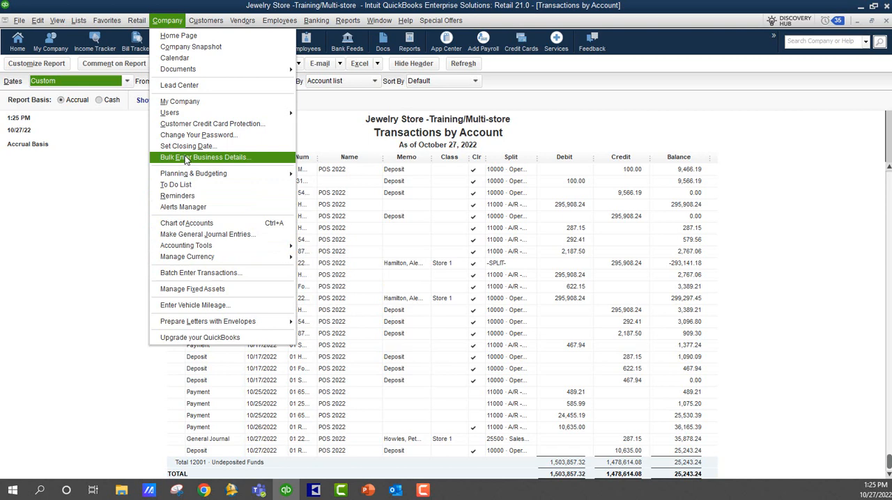
pyautogui.click(887, 22)
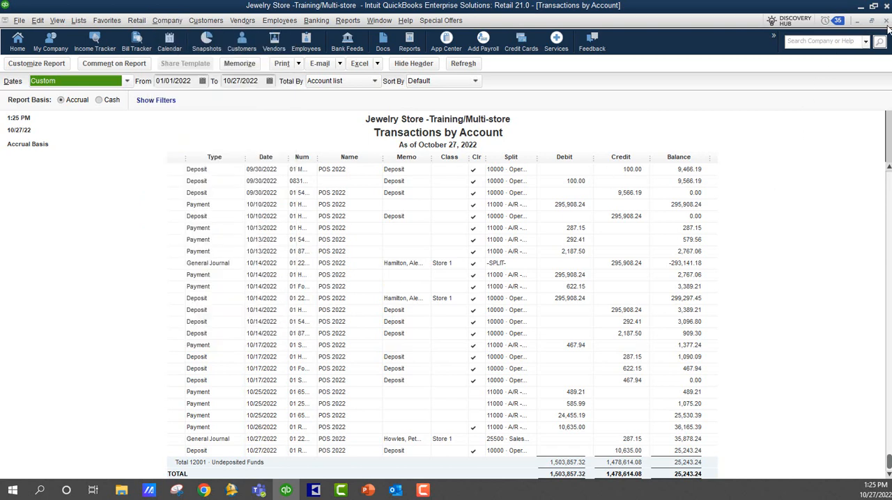
pyautogui.scroll(-1, 828, 285)
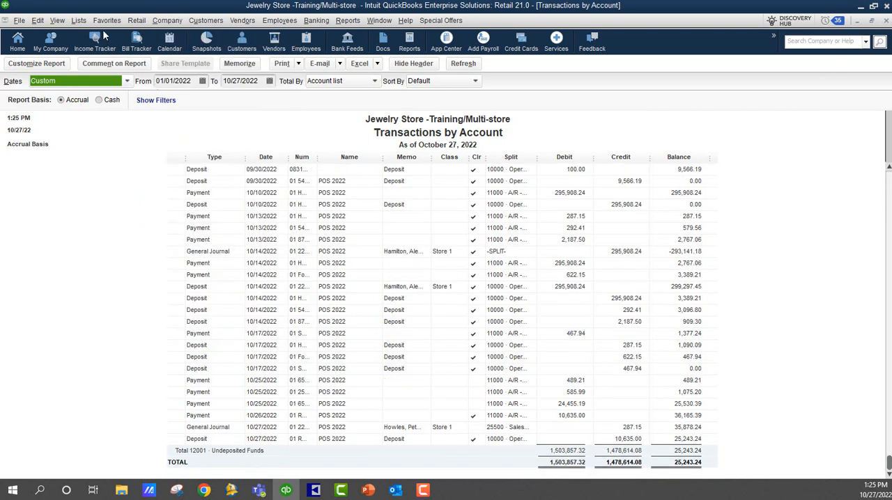
pyautogui.click(132, 21)
pyautogui.moveTo(167, 20)
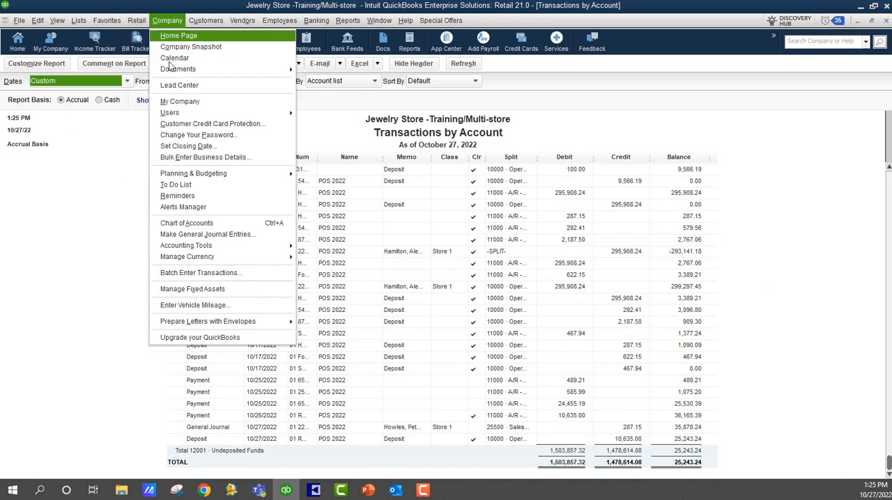
pyautogui.click(179, 234)
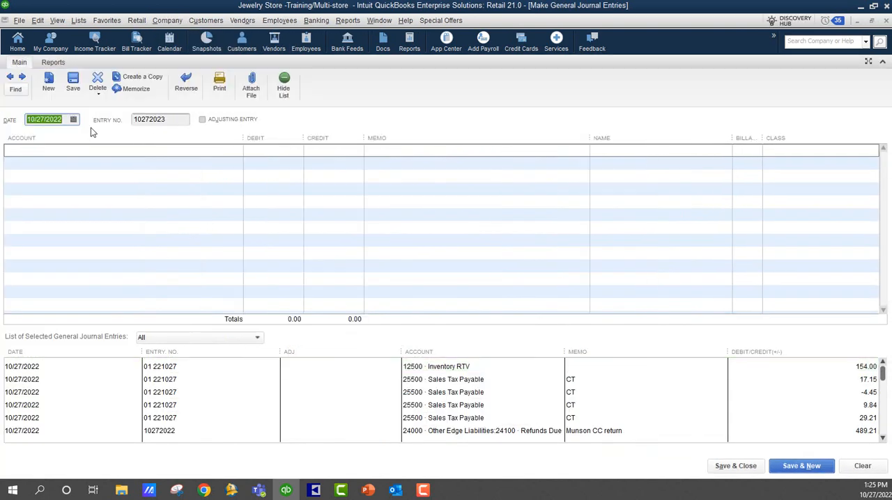
pyautogui.click(168, 119)
pyautogui.moveTo(165, 120); pyautogui.dragTo(159, 119)
pyautogui.write('22-1')
pyautogui.press('Tab')
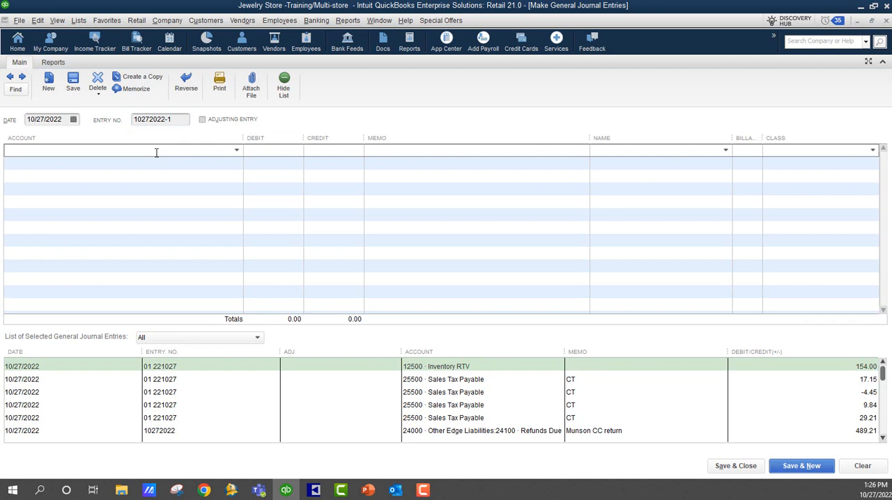
# Enter the journal entry's first line as a 287.15 debit to 12001 · Undeposited Funds with the memo "To clear cash return".
pyautogui.write('12001')
pyautogui.press('Tab')
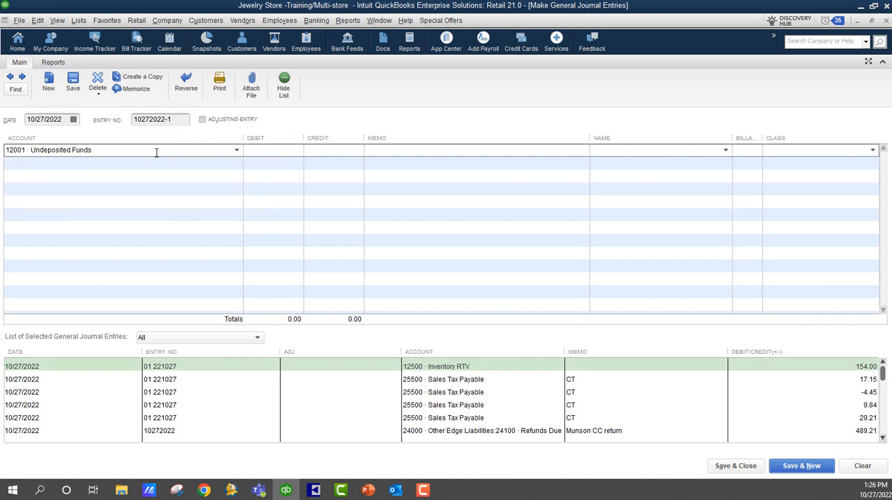
pyautogui.click(872, 21)
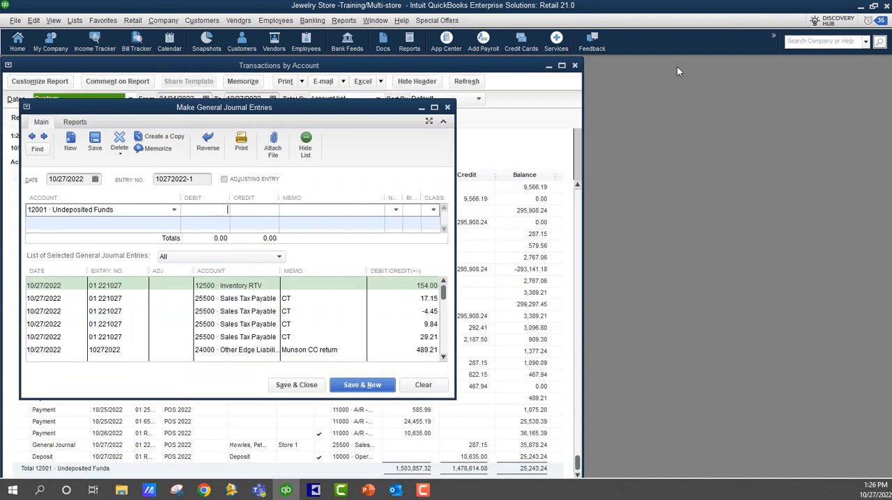
pyautogui.click(218, 207)
pyautogui.write('287.15')
pyautogui.press('Tab')
pyautogui.write('To clea')
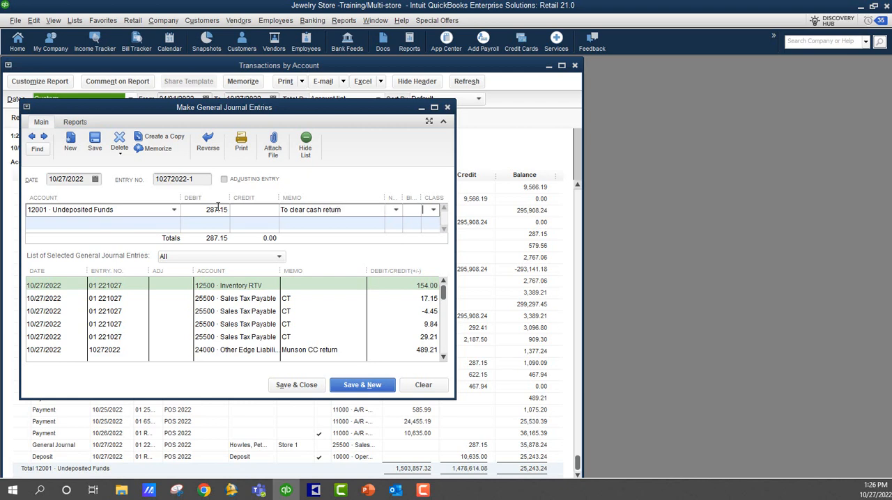
# Add the offsetting 287.15 credit line to 10000 · Operating, and save and close the journal entry.
pyautogui.press('Tab')
pyautogui.write('op')
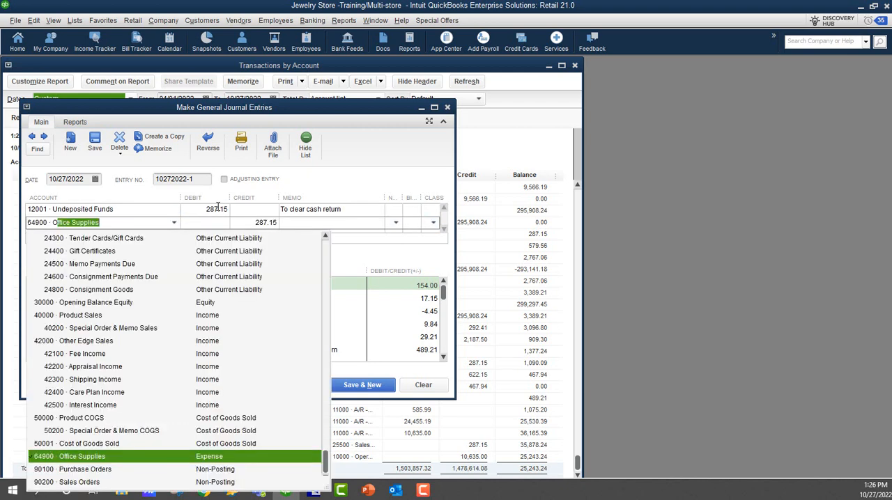
pyautogui.write('erating')
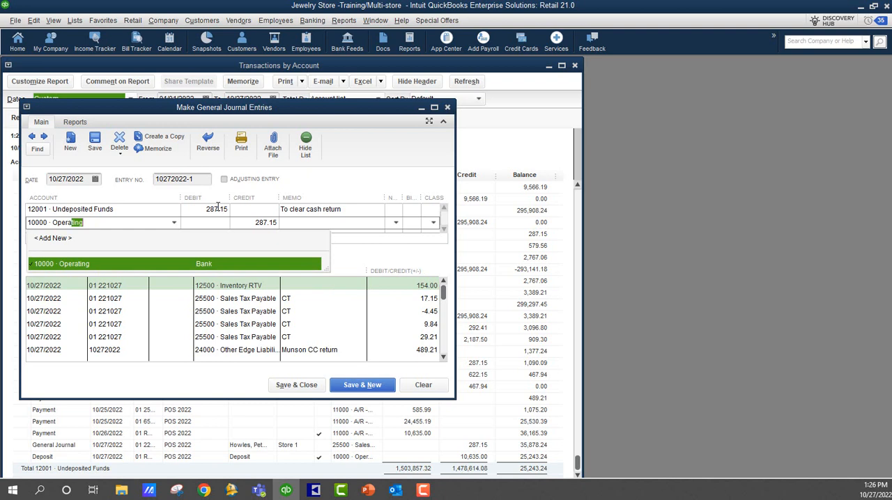
pyautogui.press('Tab')
pyautogui.press('Tab')
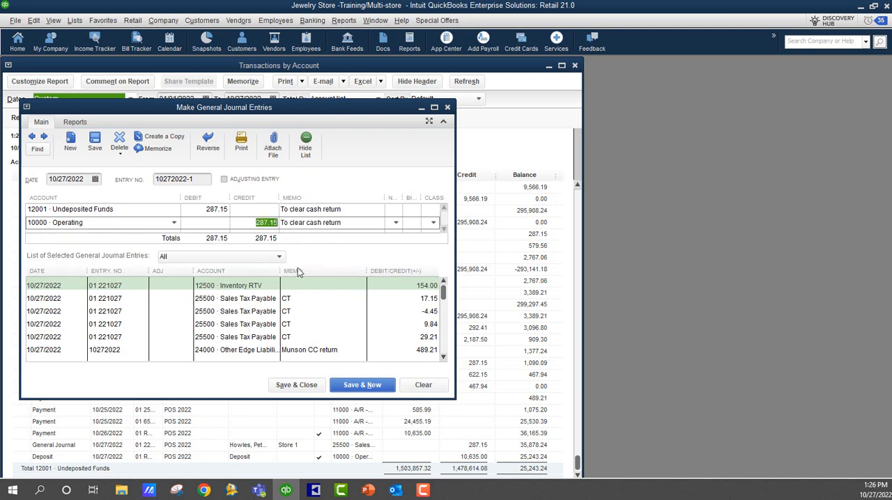
pyautogui.click(293, 386)
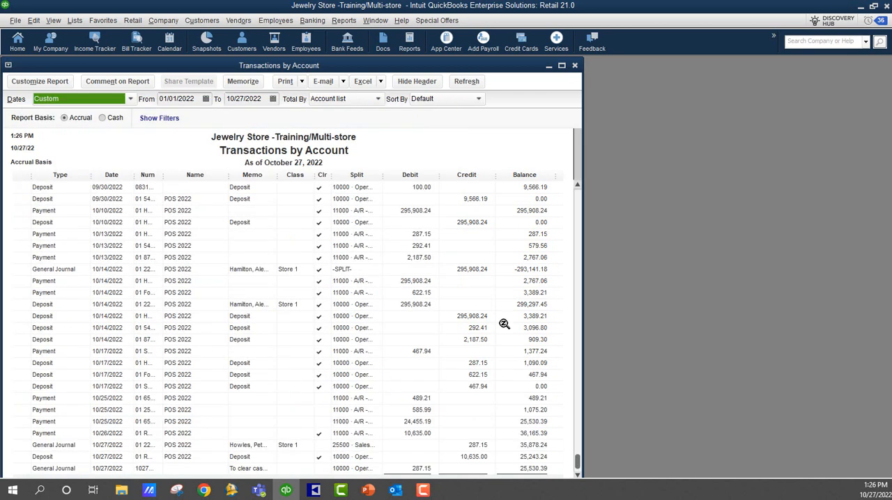
# Select the -287.15 and 287.15 journal entries for a bank deposit, deselect both, and cancel and close the deposit form.
pyautogui.click(562, 65)
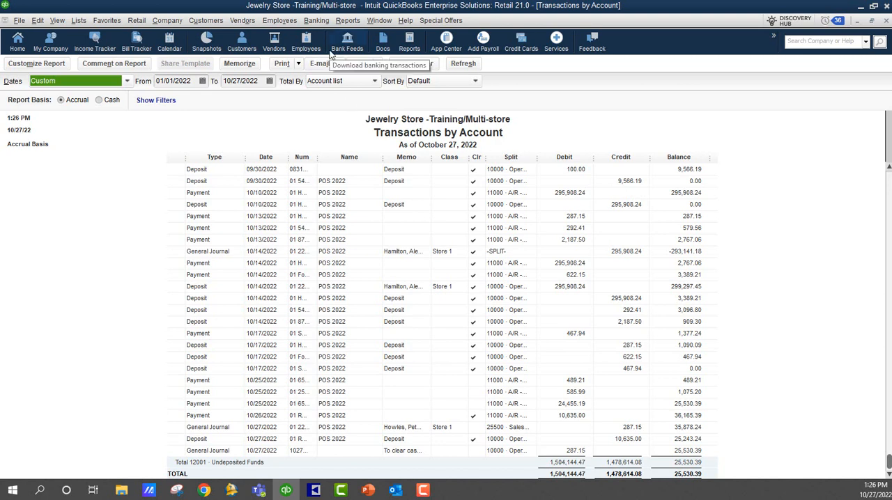
pyautogui.click(315, 20)
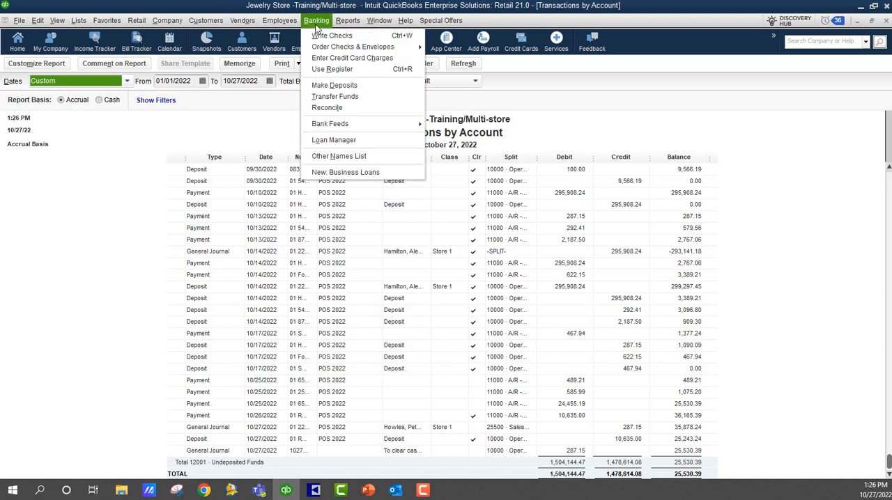
pyautogui.click(322, 81)
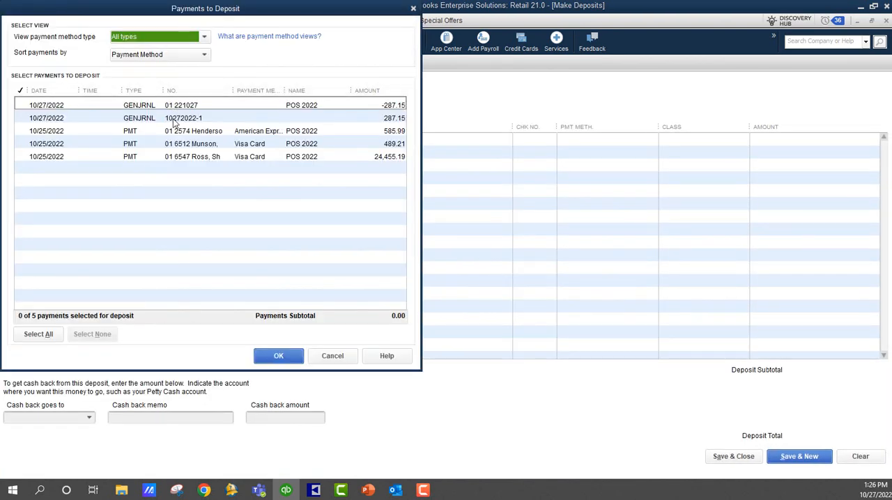
pyautogui.click(138, 106)
pyautogui.click(136, 118)
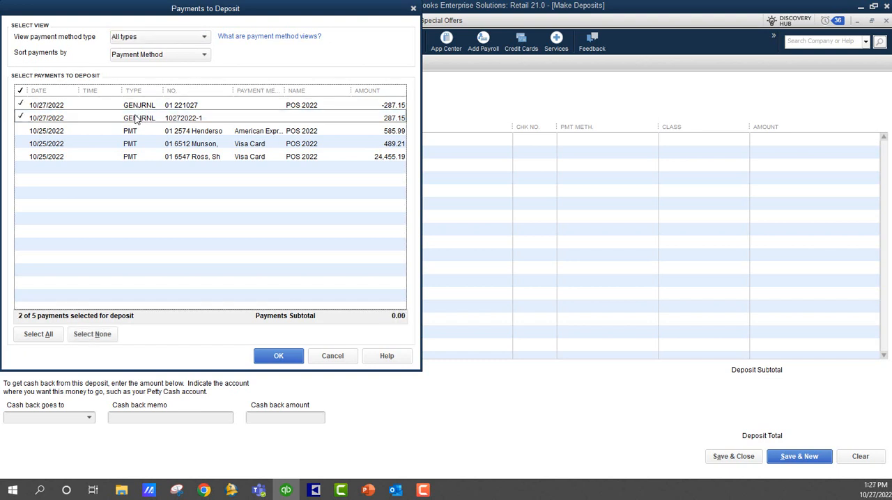
pyautogui.click(169, 122)
pyautogui.click(170, 110)
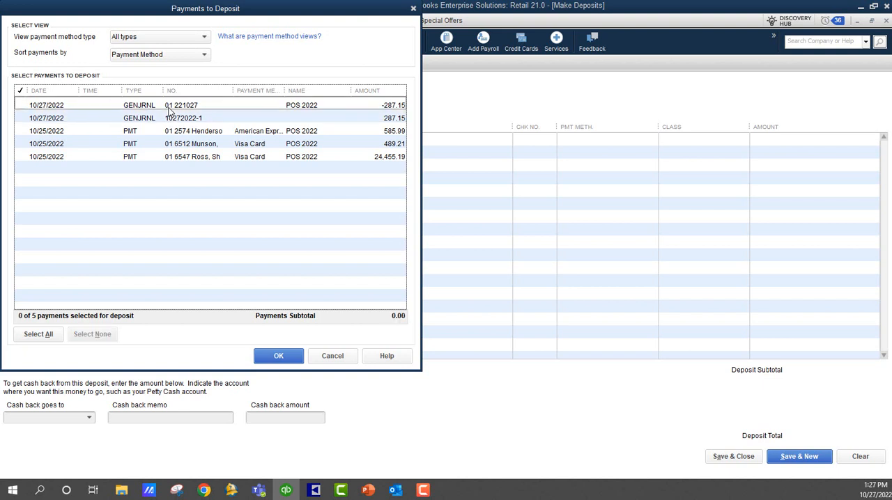
pyautogui.click(332, 356)
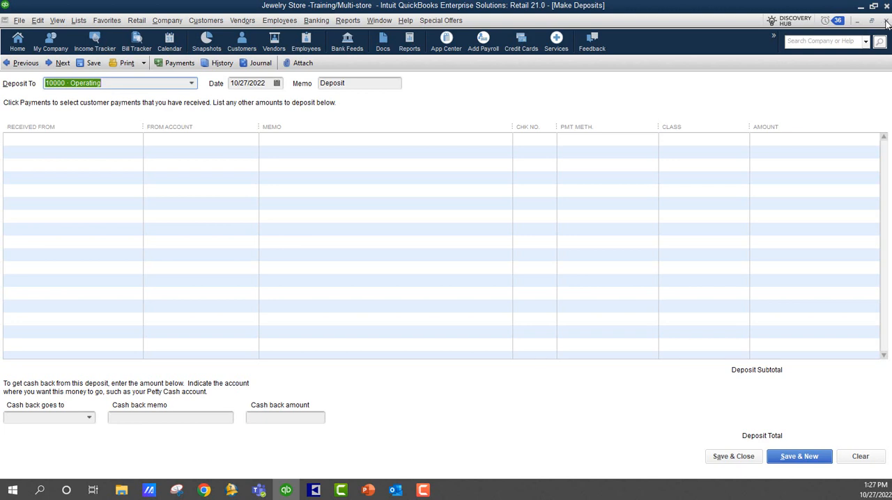
pyautogui.click(887, 23)
# Open the chart of accounts and start a new account of type Bank.
pyautogui.click(314, 22)
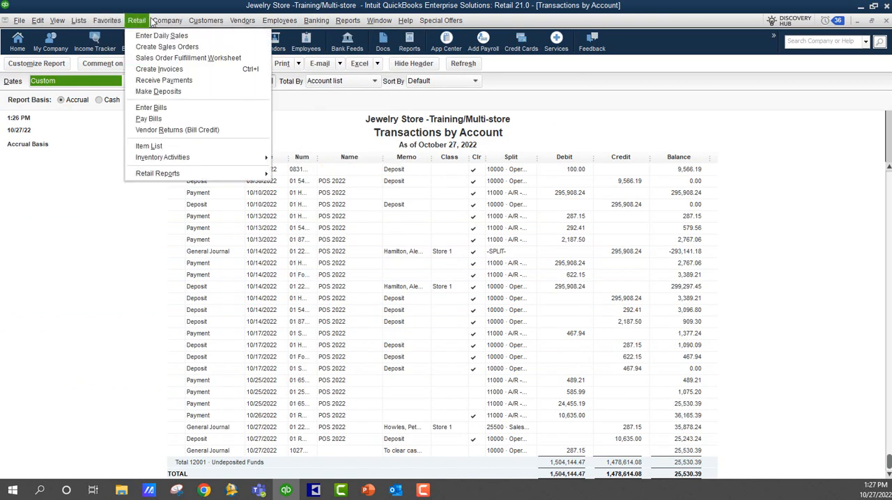
pyautogui.moveTo(159, 23)
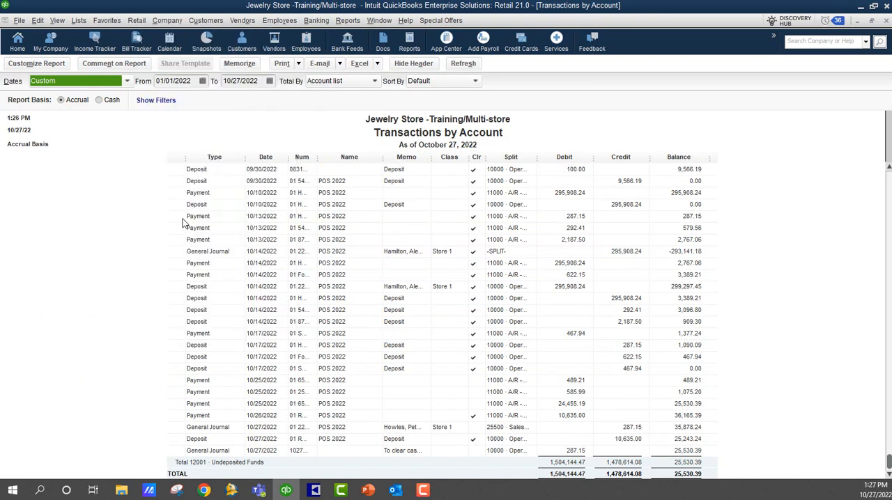
pyautogui.click(184, 223)
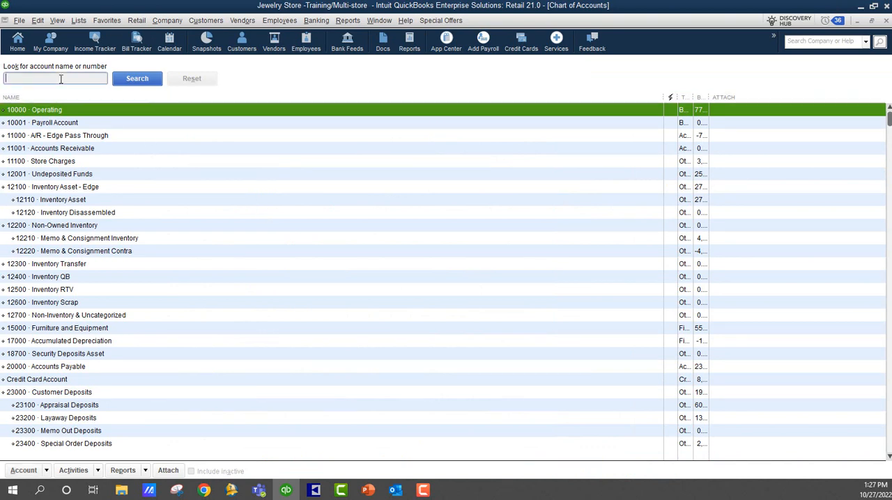
pyautogui.click(25, 471)
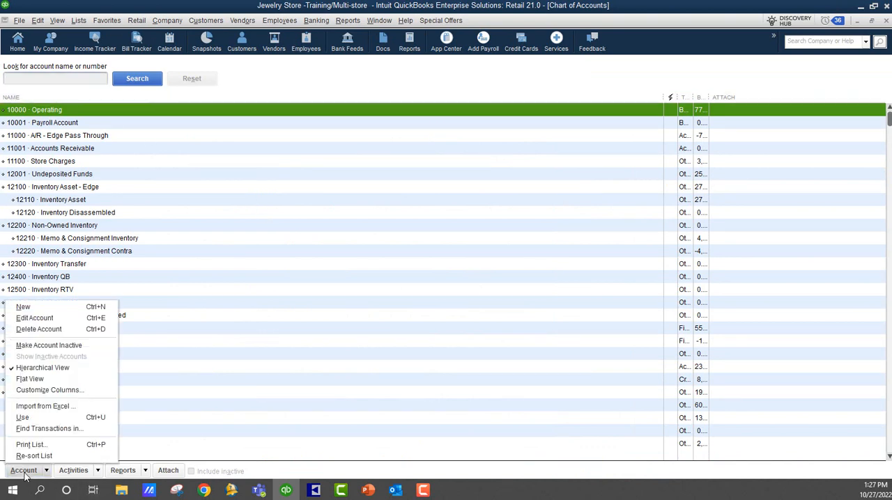
pyautogui.click(54, 308)
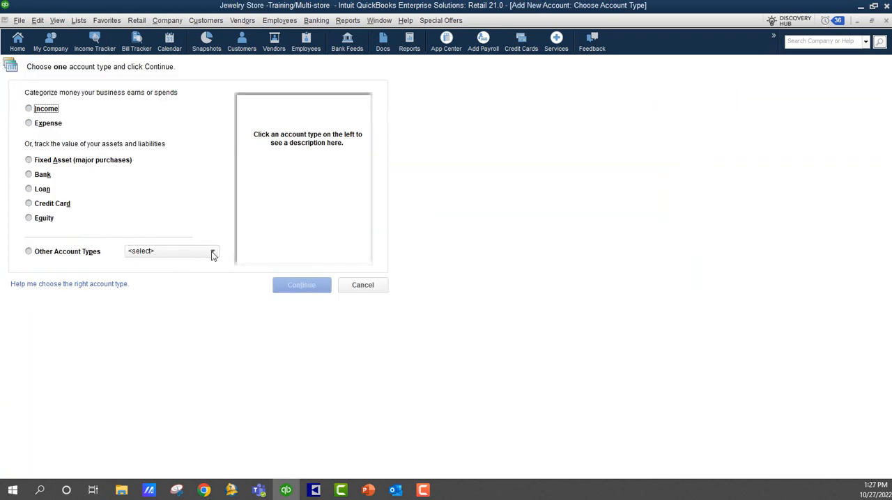
pyautogui.click(33, 175)
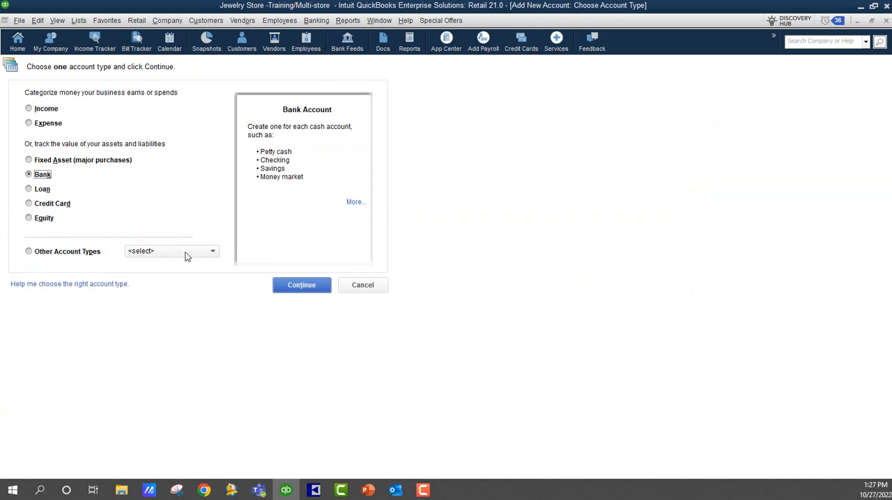
pyautogui.click(294, 292)
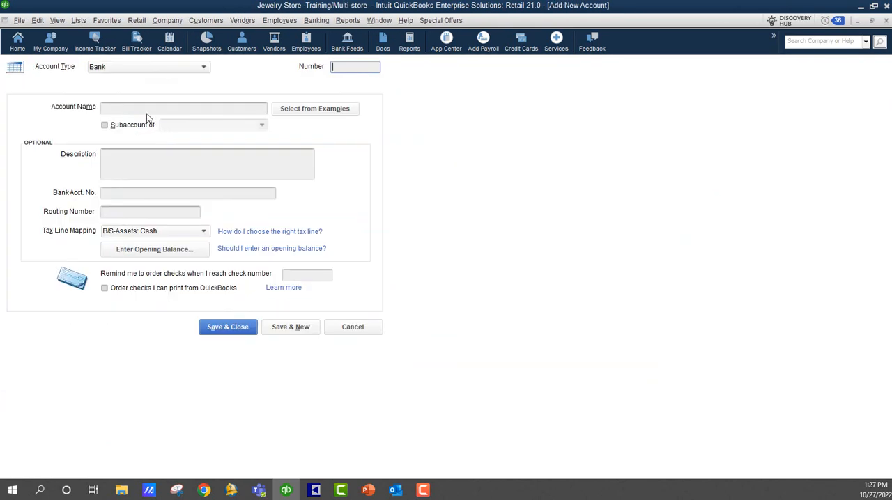
# Name the new bank account Cash Drawer #1, and save and close it without an opening balance.
pyautogui.click(126, 110)
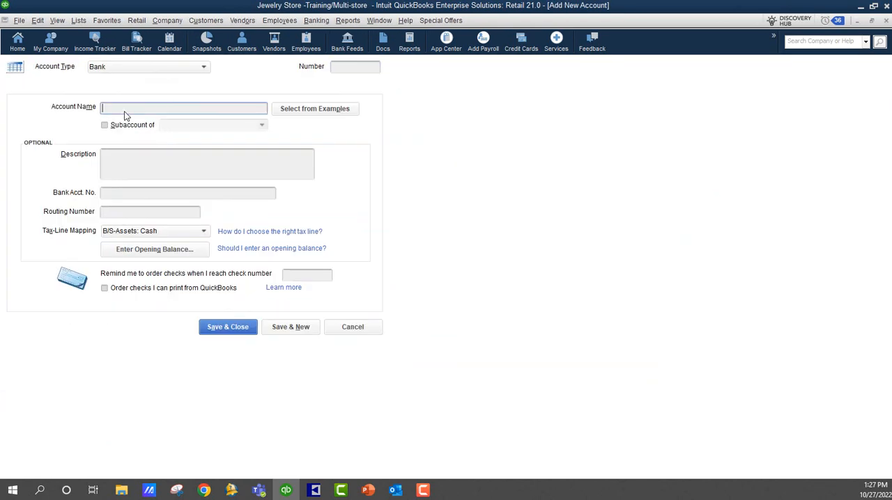
pyautogui.write('Cash Drawer #1')
pyautogui.click(164, 250)
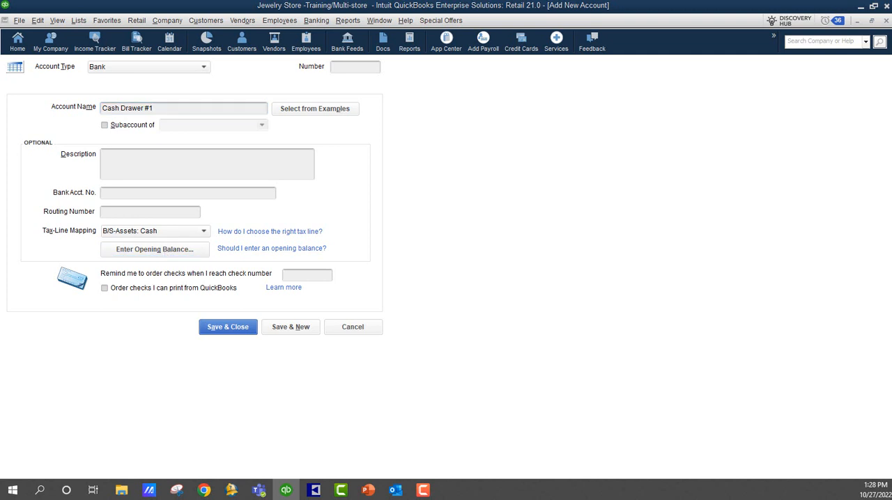
pyautogui.click(236, 331)
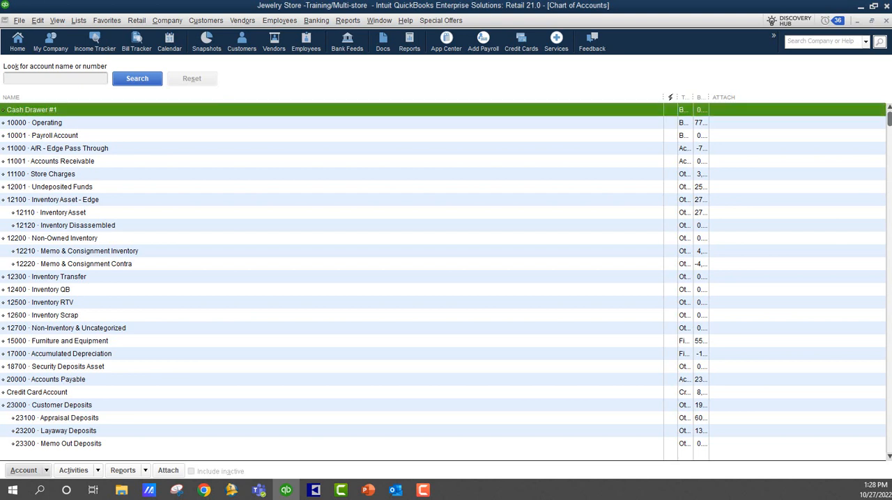
# Start a funds transfer from 10000 · Operating to Cash Drawer #1.
pyautogui.click(318, 21)
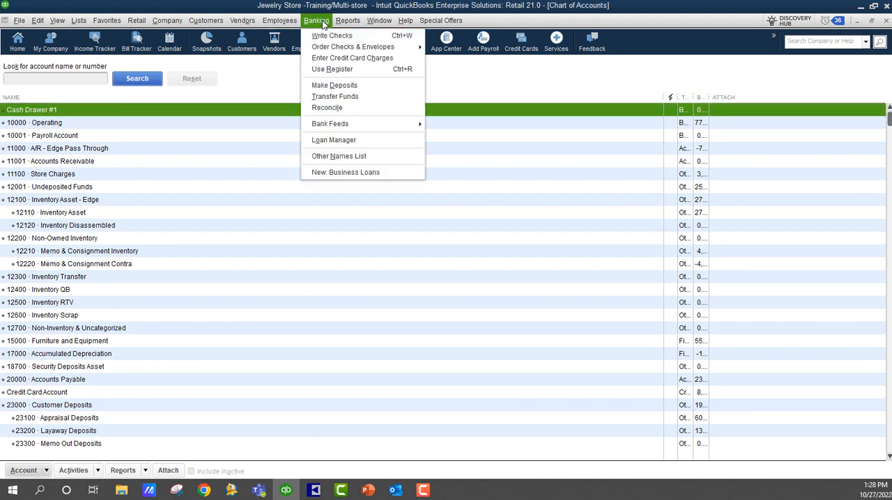
pyautogui.click(341, 96)
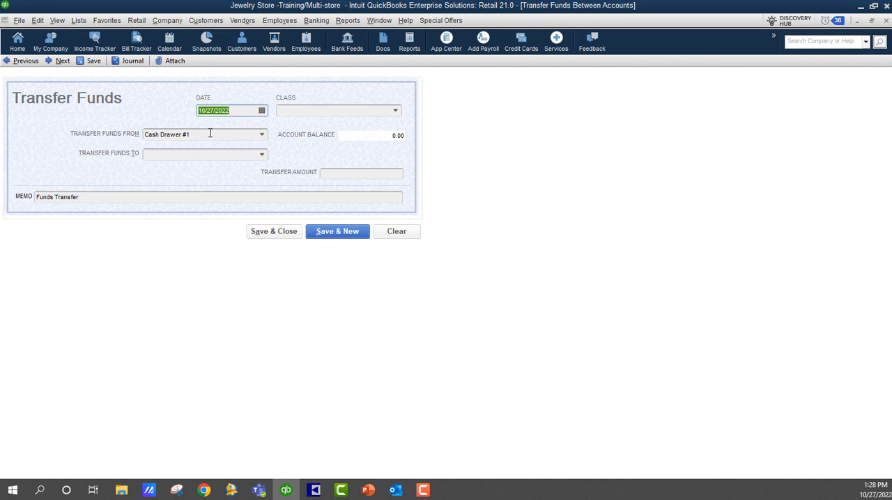
pyautogui.click(262, 135)
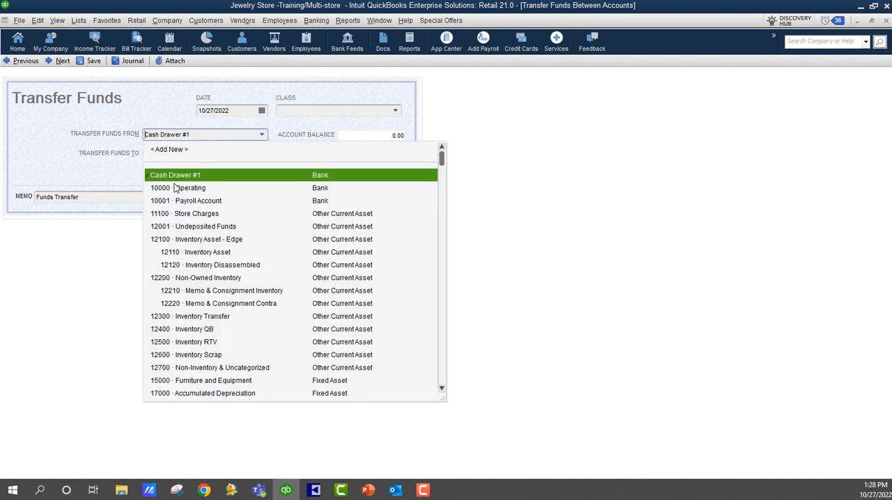
pyautogui.click(175, 181)
pyautogui.click(262, 154)
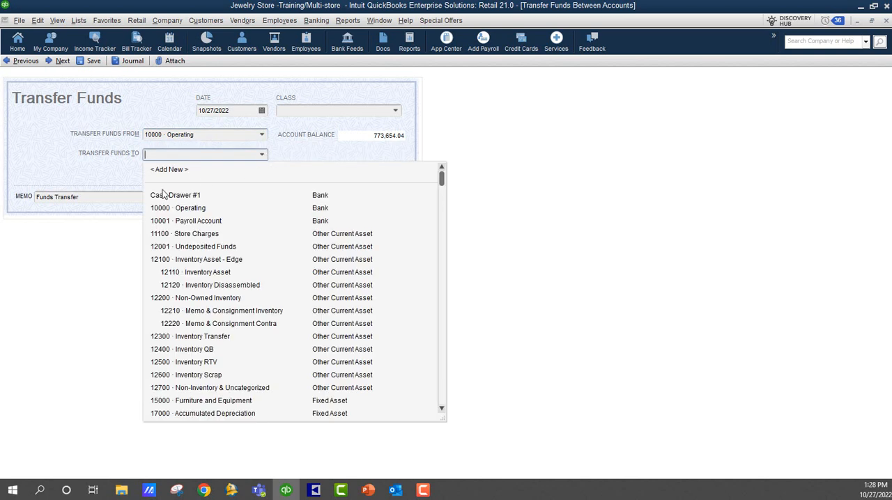
pyautogui.click(162, 195)
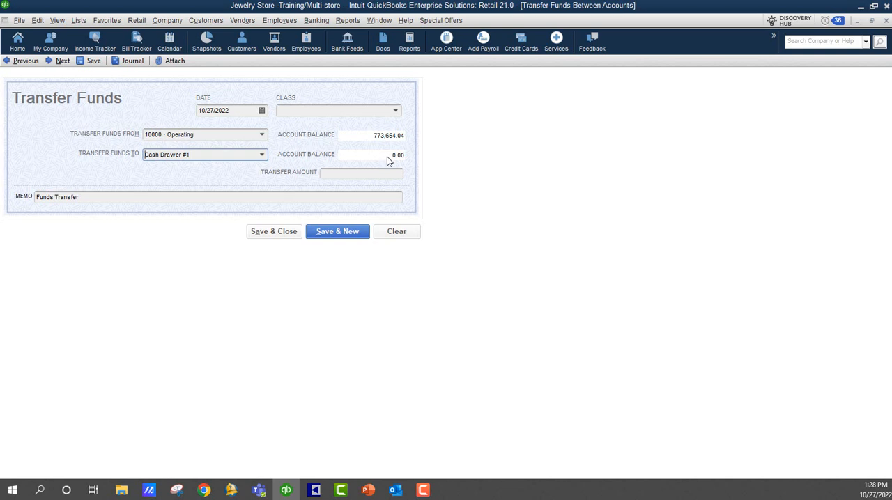
# Set the transfer amount to 300 and the memo to "Opening funds for drawer", and save and close the transfer.
pyautogui.click(366, 176)
pyautogui.write('300')
pyautogui.press('Tab')
pyautogui.moveTo(108, 196); pyautogui.dragTo(35, 196)
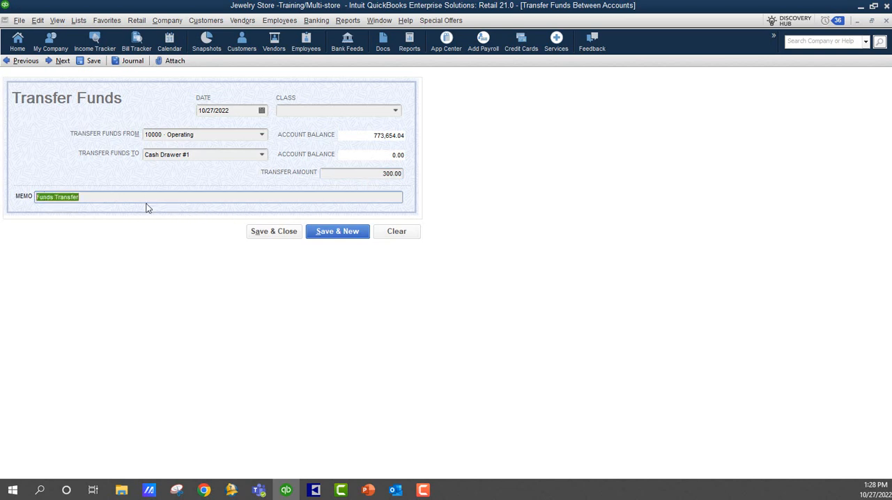
pyautogui.write('Opening funds for drawwer')
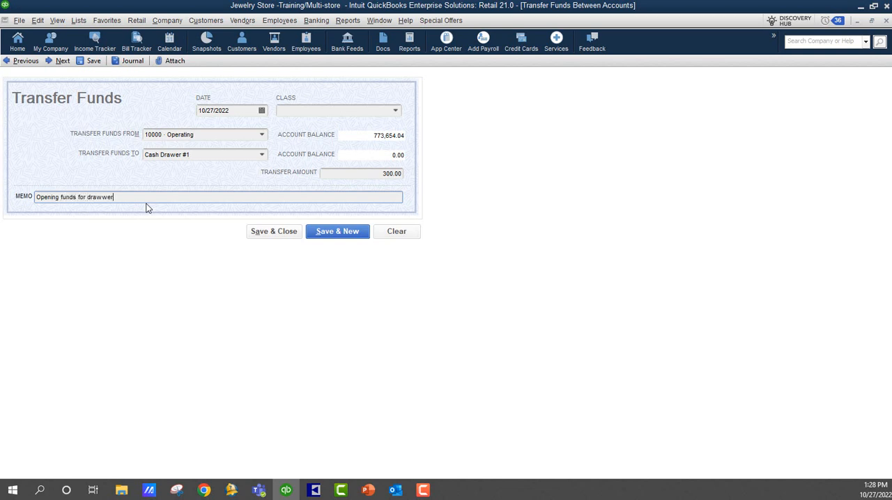
pyautogui.press('BackSpace')
pyautogui.press('BackSpace')
pyautogui.press('BackSpace')
pyautogui.write('er')
pyautogui.click(272, 232)
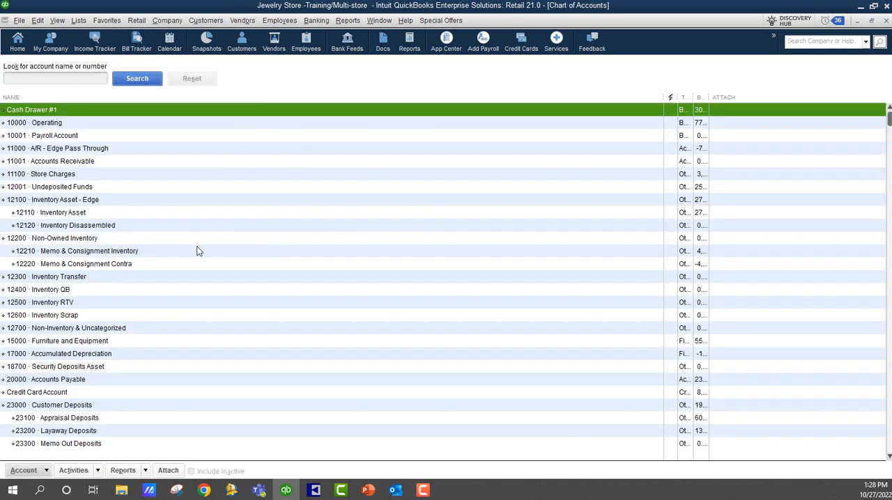
# Close the chart of accounts and open the existing general journal entry 10272022-1 with the memo "To clear cash return".
pyautogui.click(886, 21)
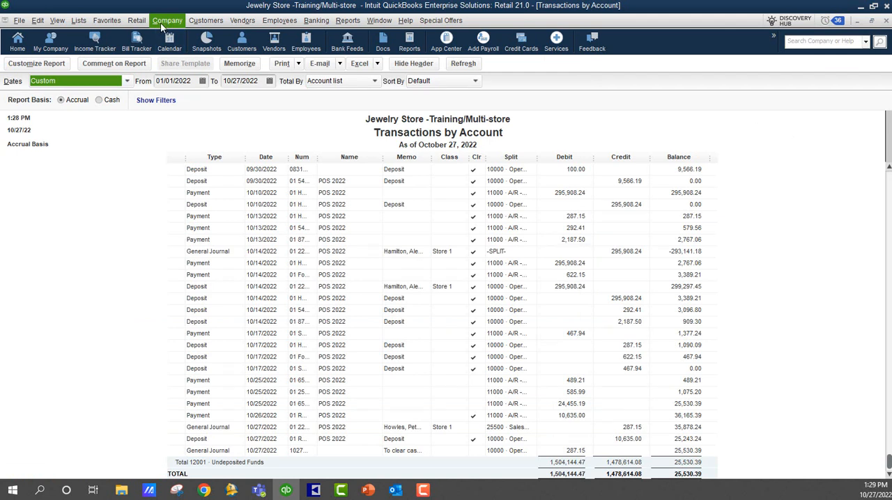
pyautogui.click(161, 23)
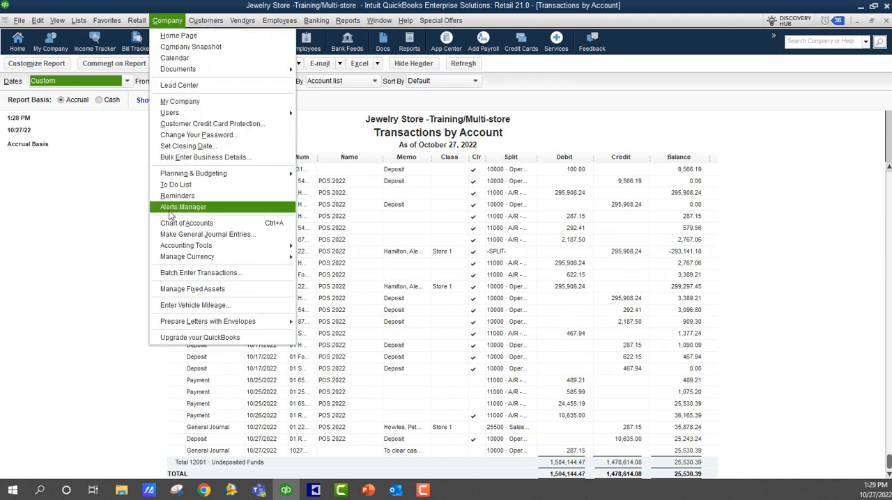
pyautogui.click(170, 234)
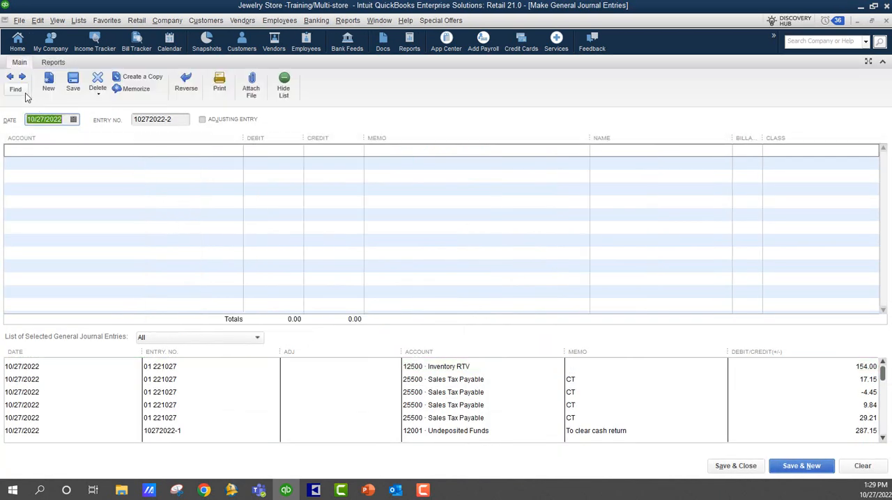
pyautogui.click(9, 78)
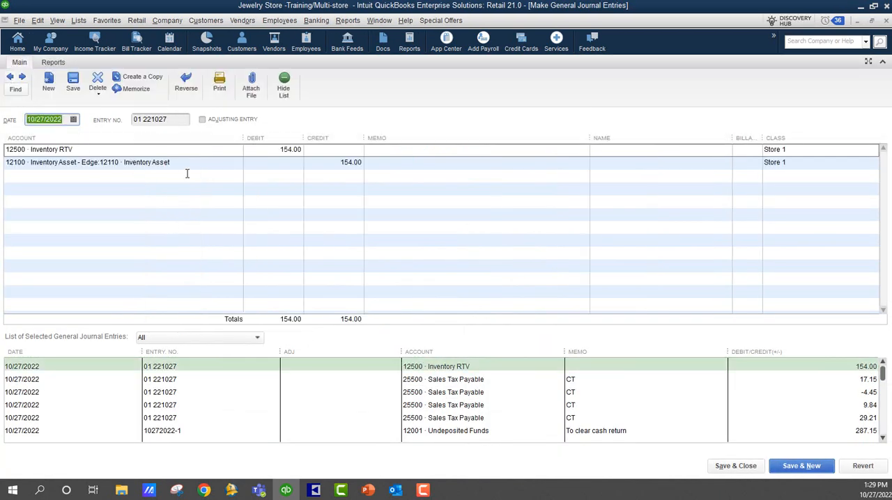
pyautogui.click(13, 79)
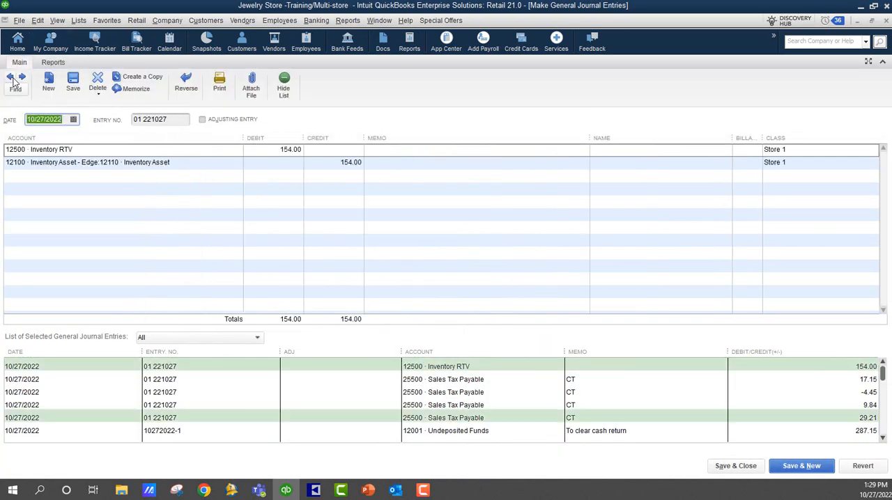
pyautogui.click(13, 78)
pyautogui.click(12, 79)
pyautogui.click(13, 79)
pyautogui.click(12, 79)
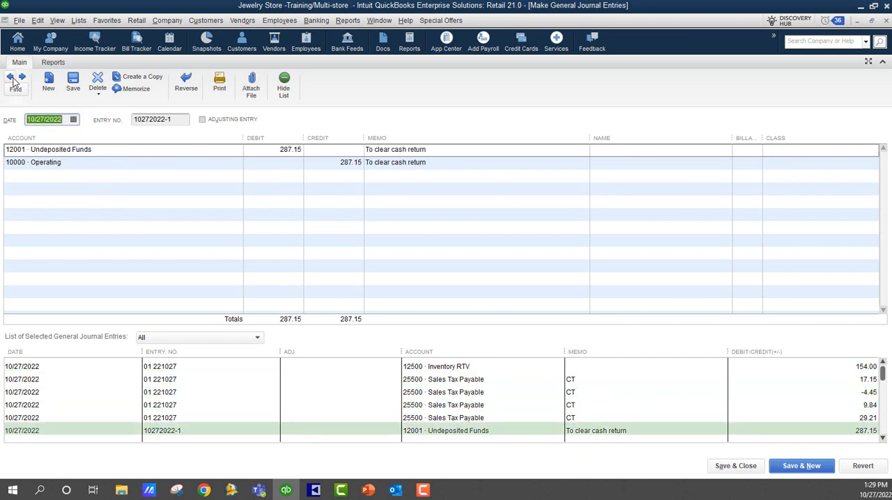
# Change the account on the entry's 287.15 credit line to Cash Drawer #1, save the changed entry, and close the Transactions by Account report.
pyautogui.click(135, 165)
pyautogui.click(236, 168)
pyautogui.click(60, 206)
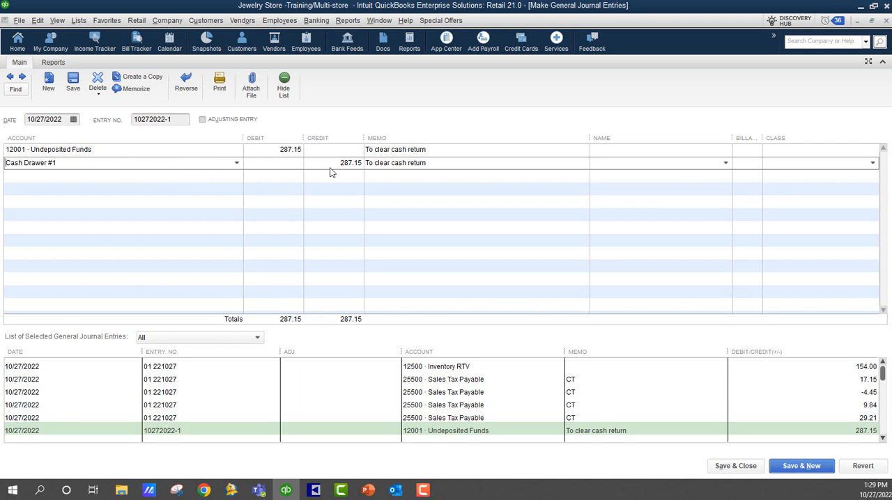
pyautogui.click(735, 469)
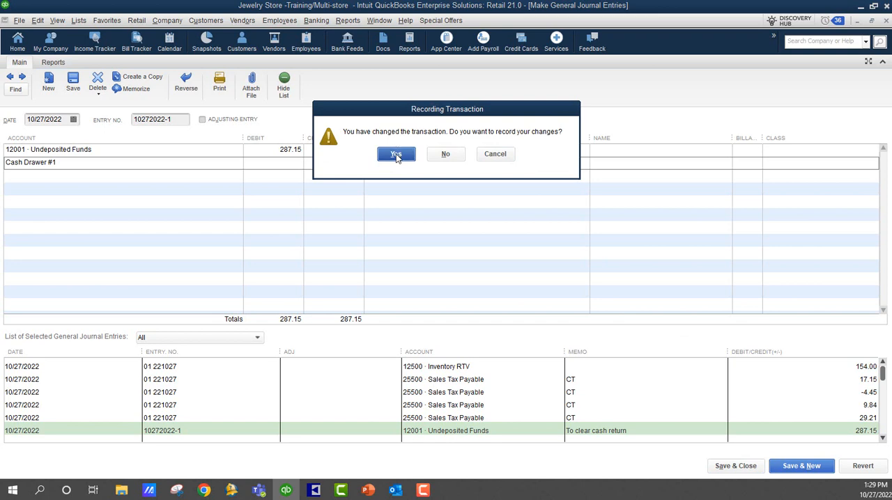
pyautogui.click(396, 155)
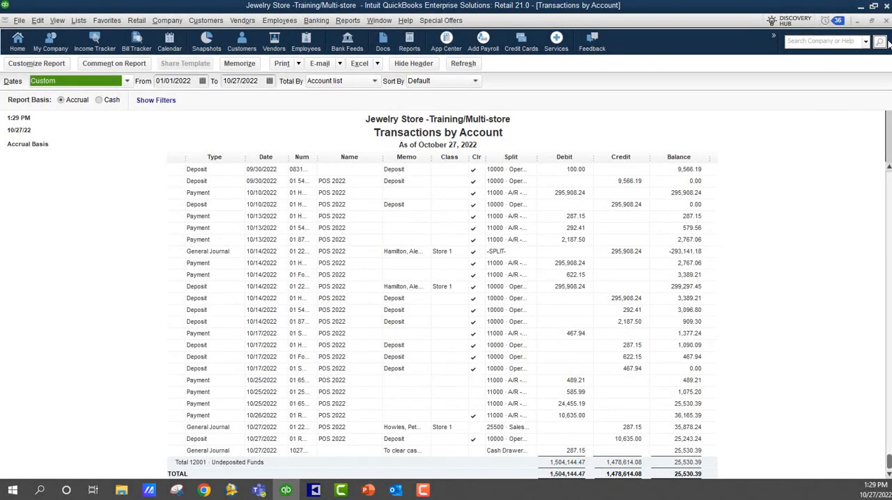
pyautogui.click(886, 20)
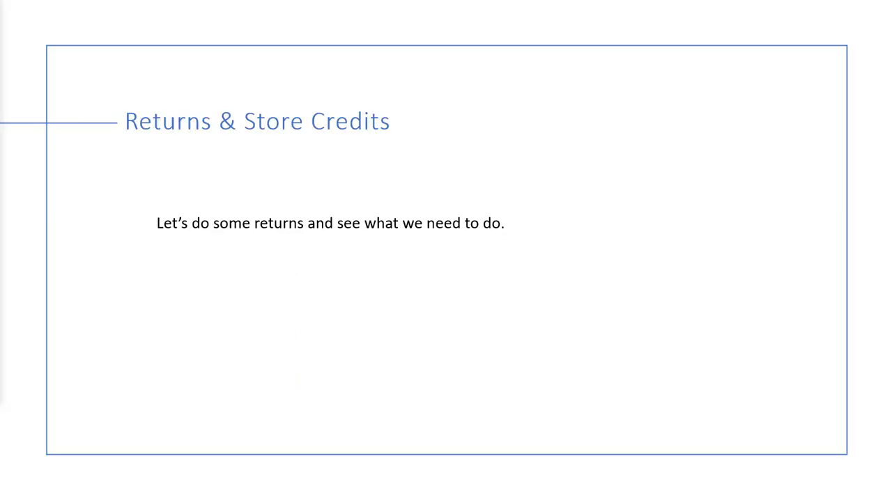
pyautogui.press('Right')
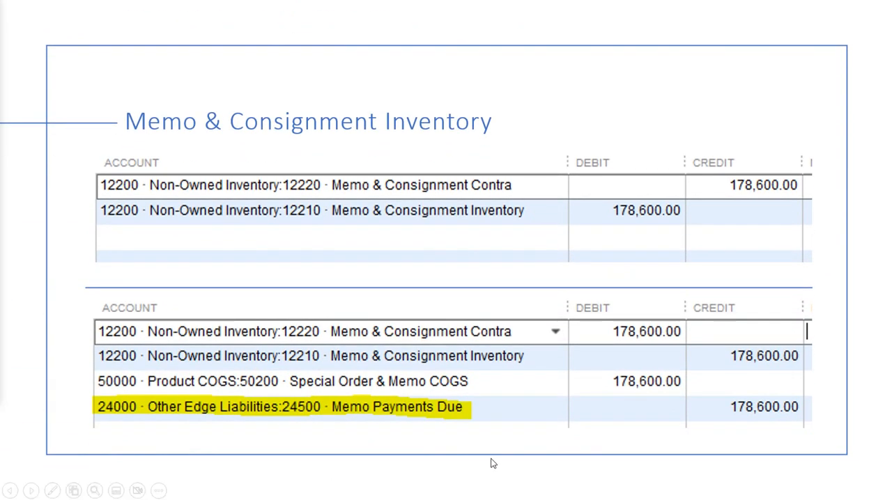
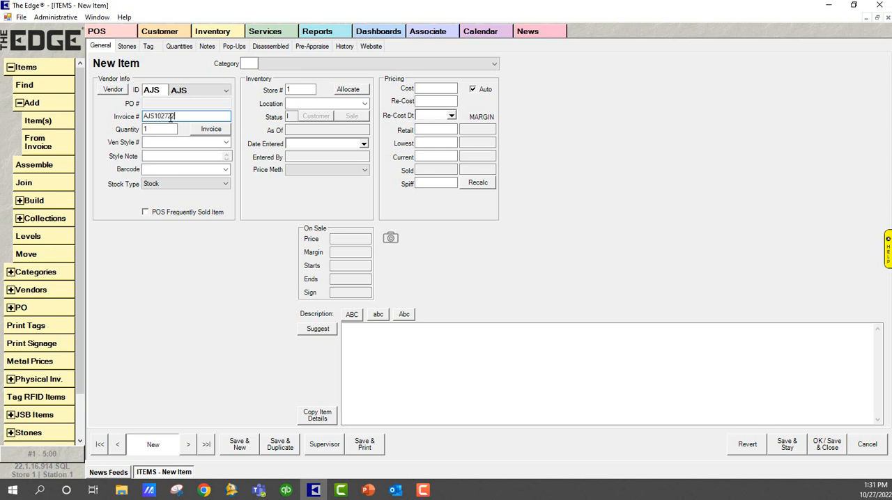
pyautogui.press('Tab')
pyautogui.click(225, 142)
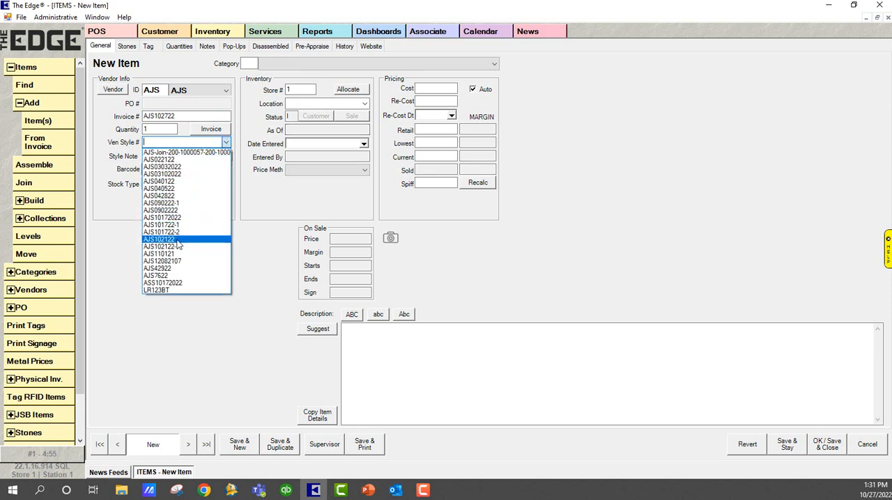
pyautogui.click(180, 240)
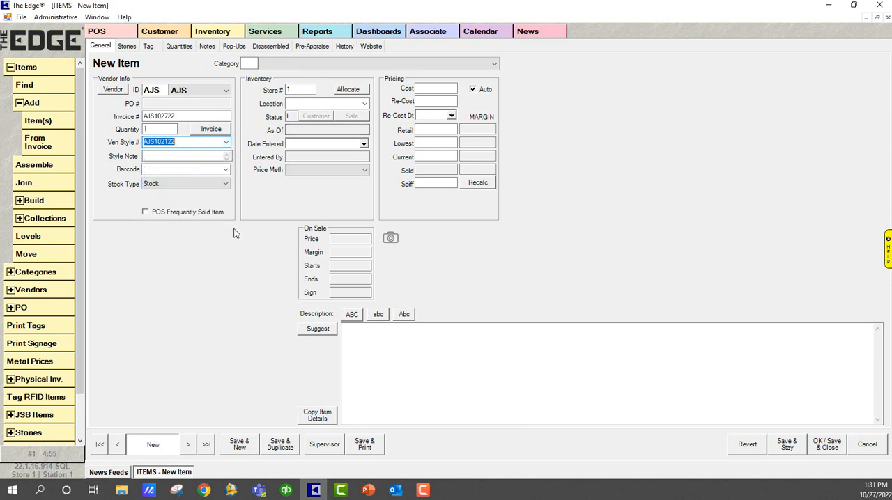
pyautogui.click(193, 159)
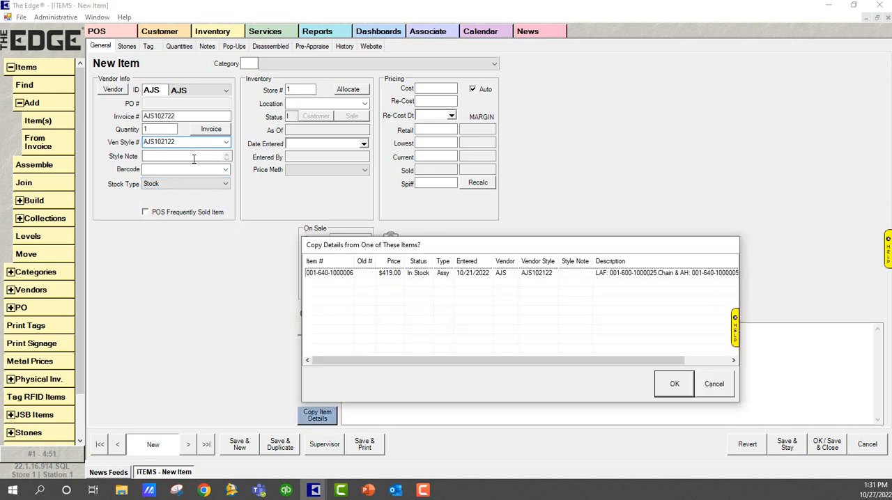
pyautogui.click(325, 274)
pyautogui.click(664, 388)
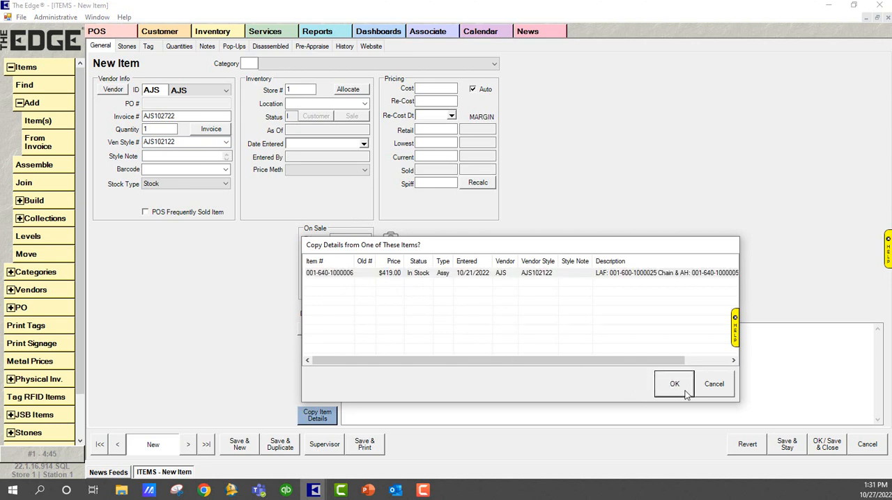
pyautogui.click(719, 394)
pyautogui.click(226, 143)
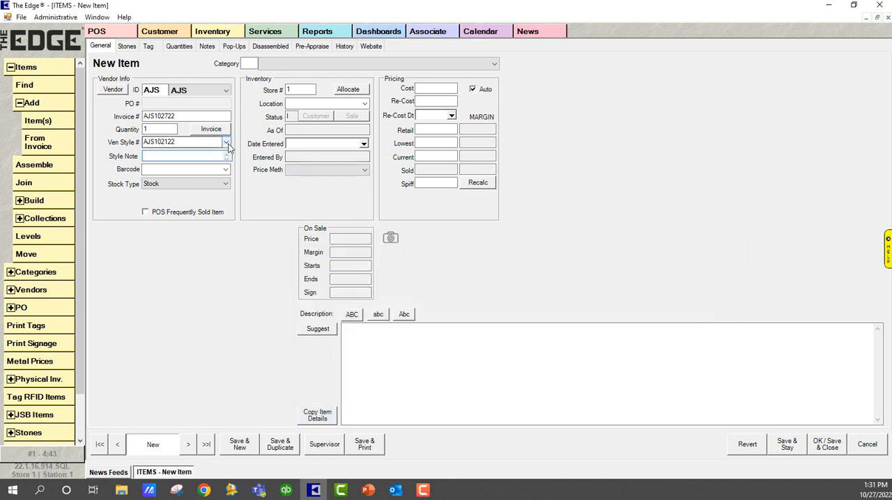
pyautogui.click(202, 246)
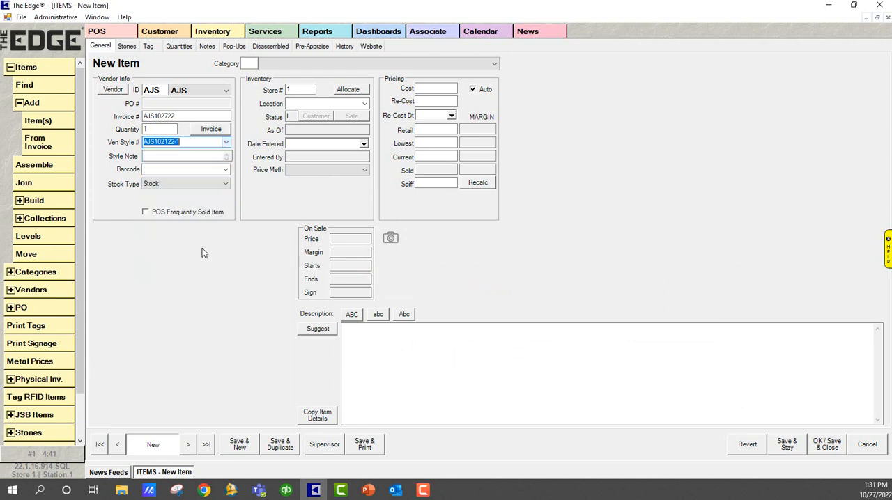
pyautogui.click(204, 170)
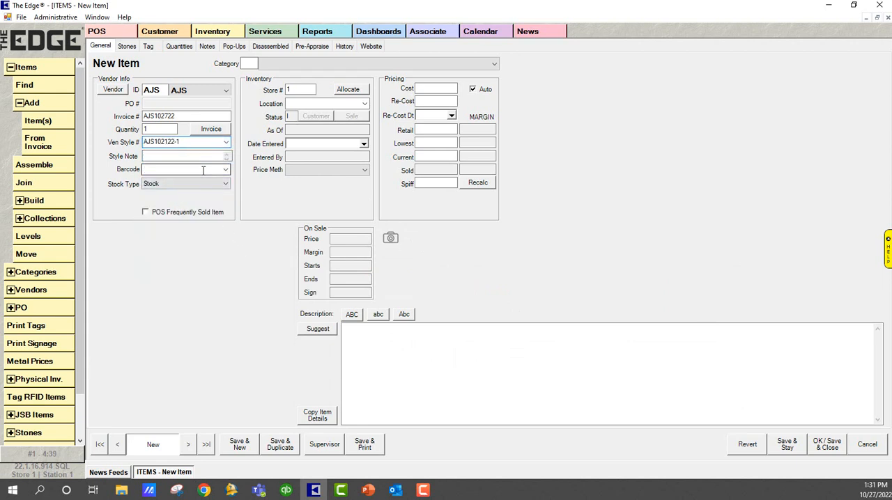
pyautogui.click(407, 273)
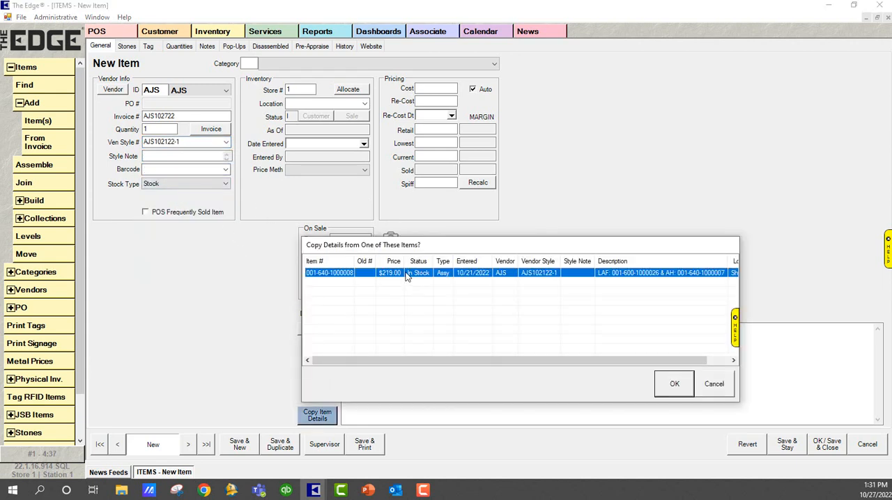
pyautogui.click(675, 381)
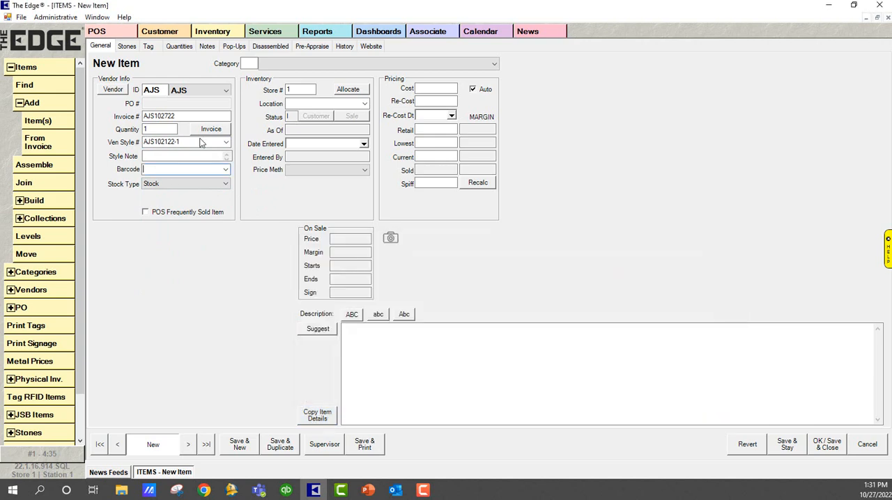
pyautogui.click(226, 142)
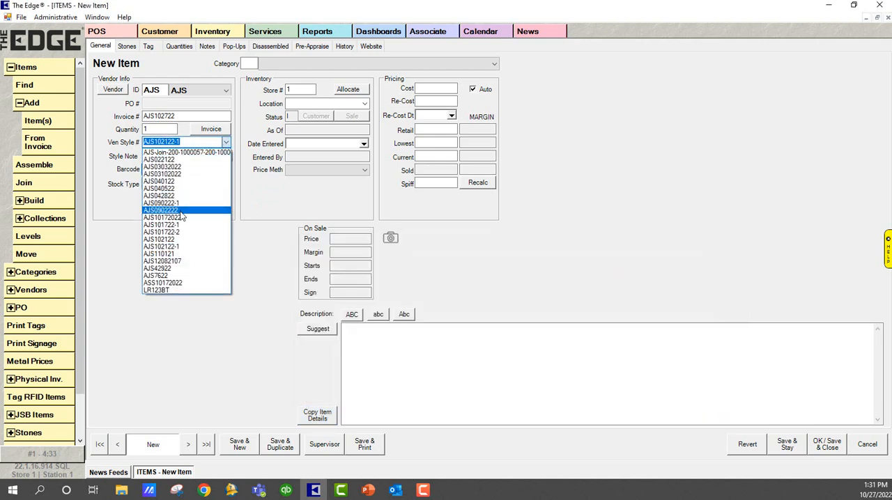
pyautogui.click(186, 220)
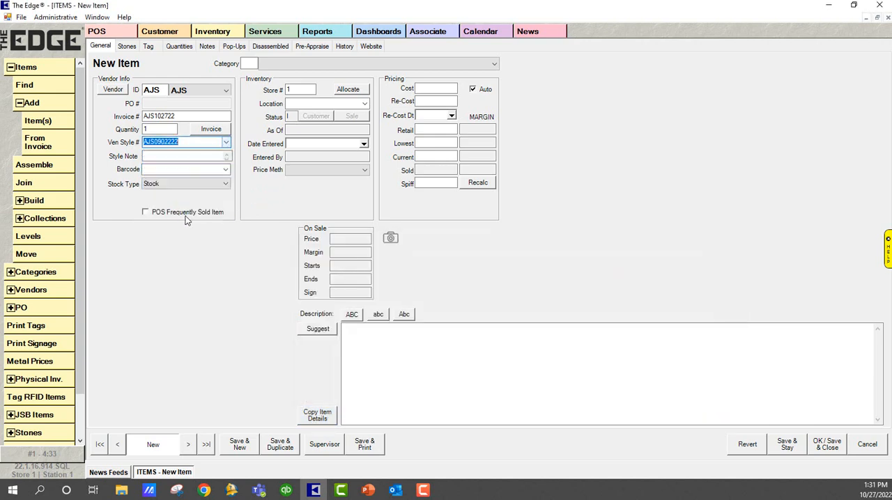
pyautogui.click(171, 158)
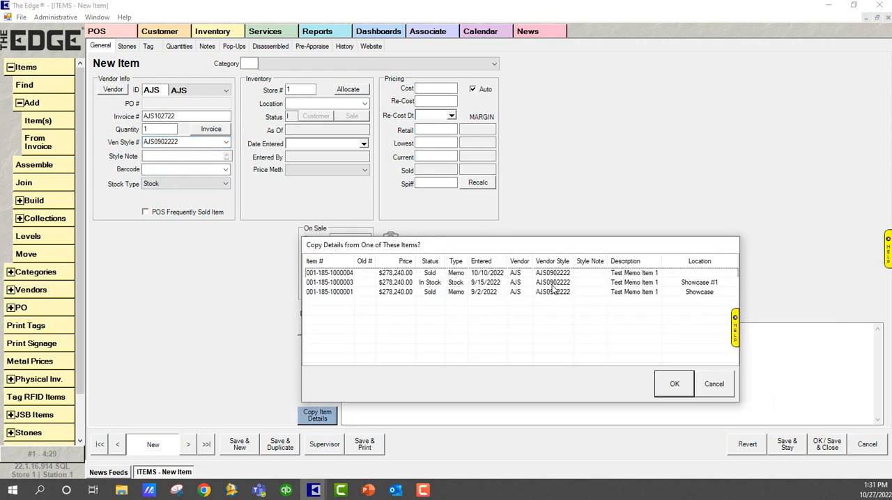
pyautogui.click(490, 277)
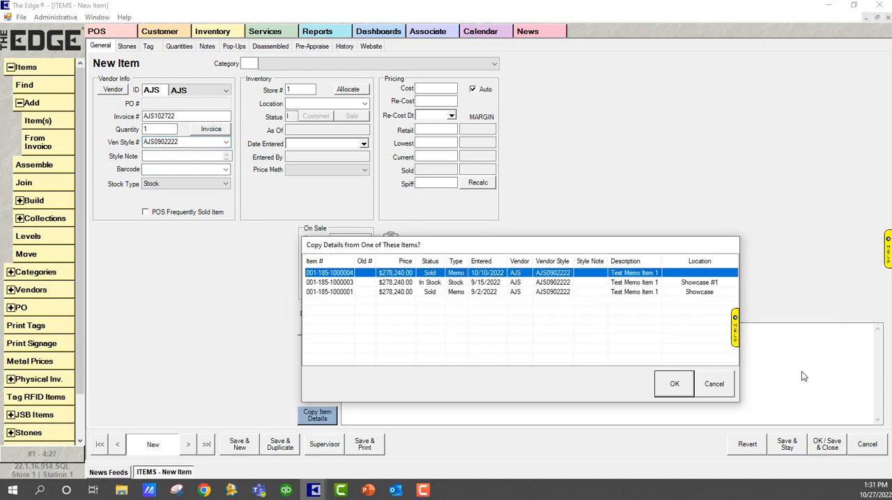
pyautogui.click(675, 385)
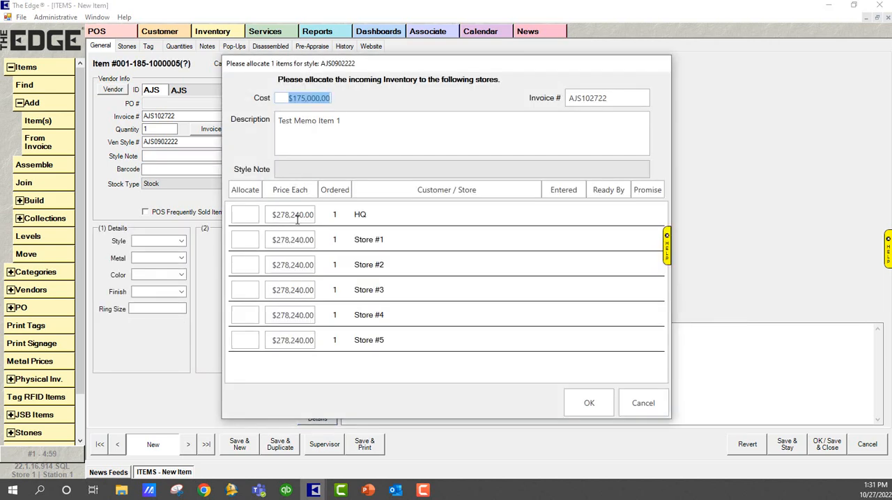
# Allocate 1 of the incoming items to Store #1 and confirm the allocation.
pyautogui.click(246, 239)
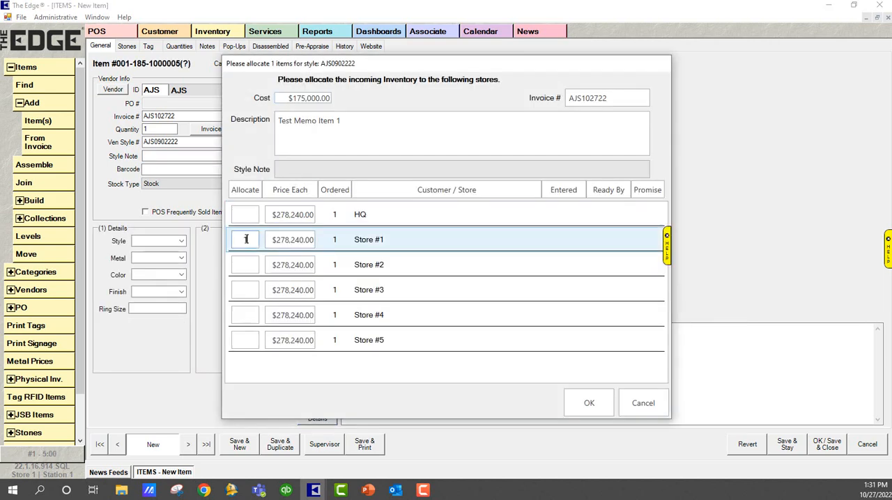
pyautogui.write('1')
pyautogui.click(577, 404)
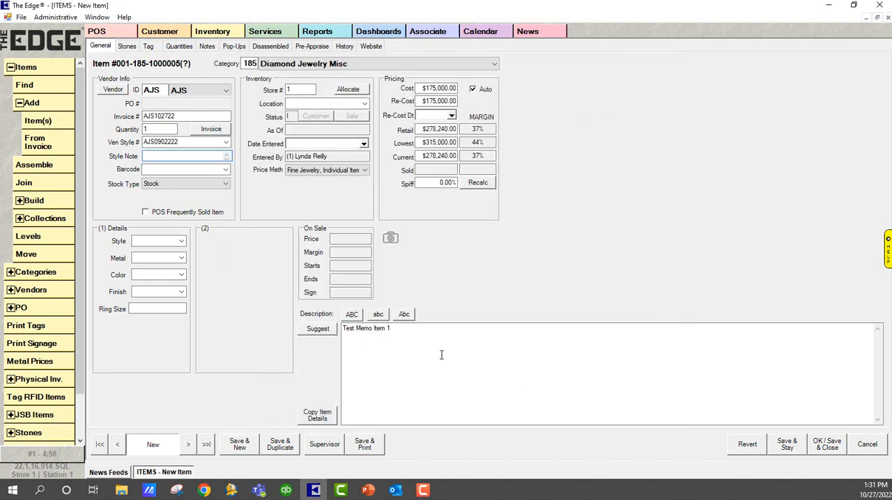
# Set the item's stock type to Memo and its location to Showcase, and save and close the item.
pyautogui.click(226, 185)
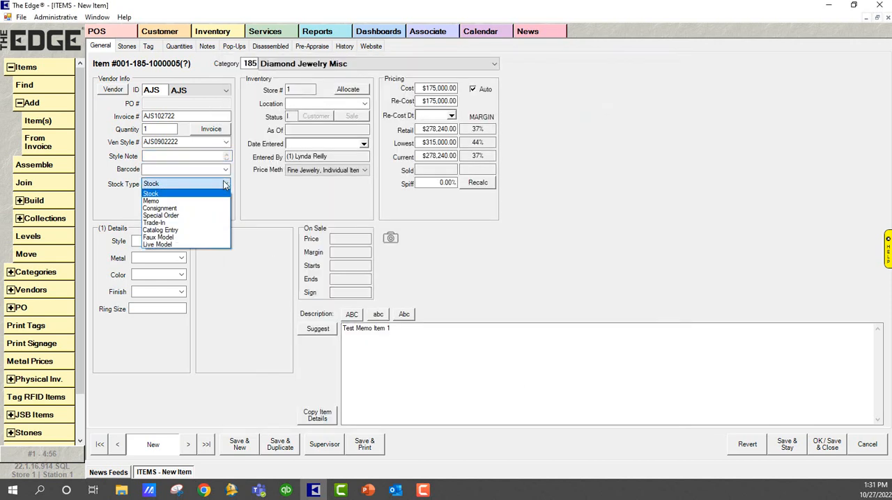
pyautogui.click(152, 201)
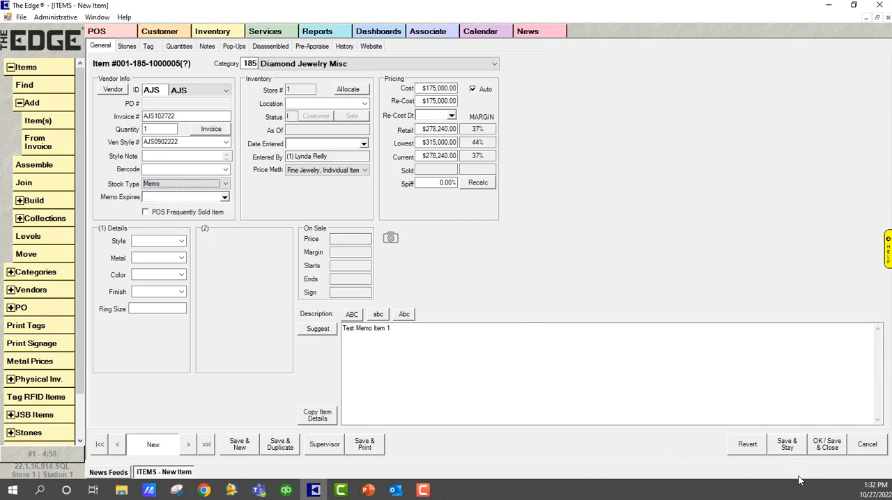
pyautogui.click(826, 451)
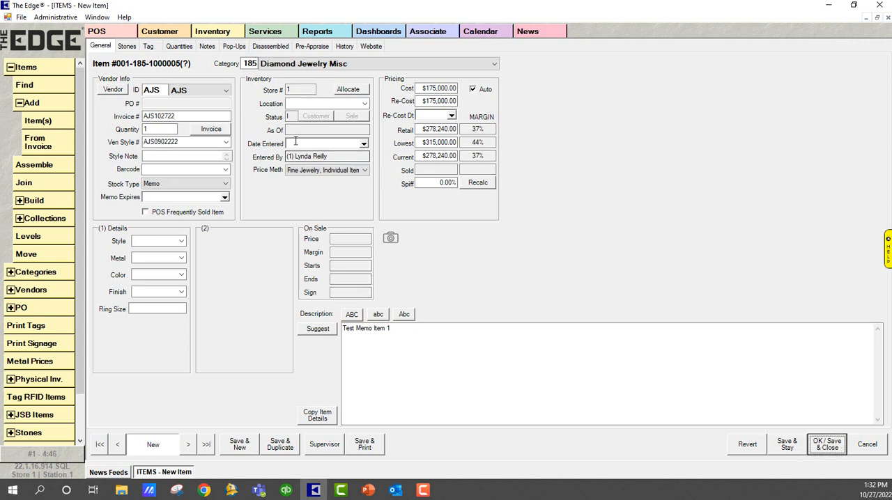
pyautogui.click(320, 104)
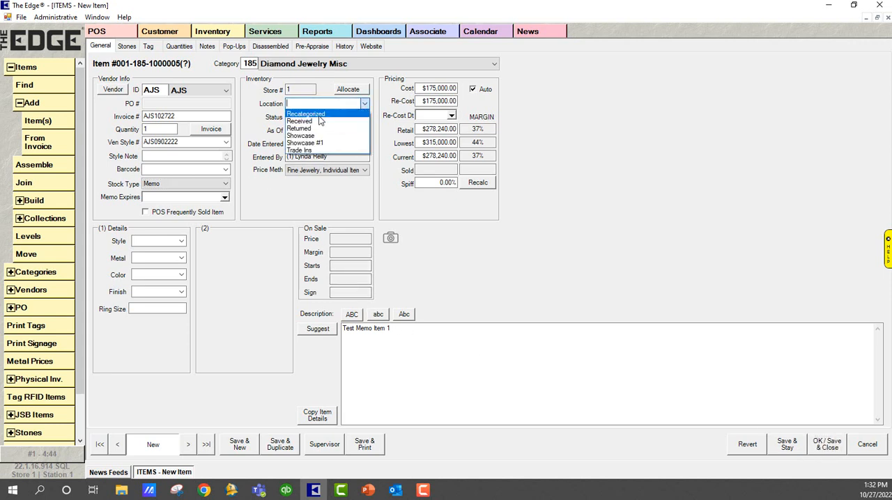
pyautogui.click(312, 136)
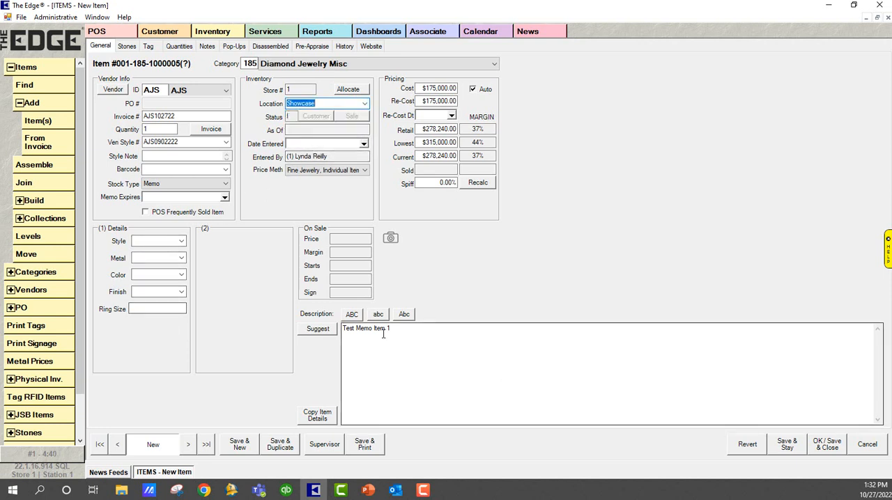
pyautogui.click(826, 445)
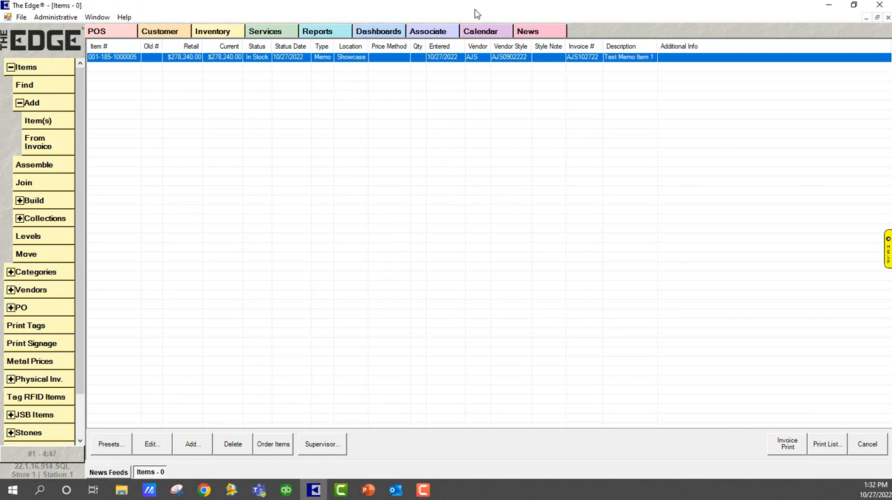
# Start a point-of-sale transaction as associate 1 and select the customer through a last-name search.
pyautogui.click(108, 32)
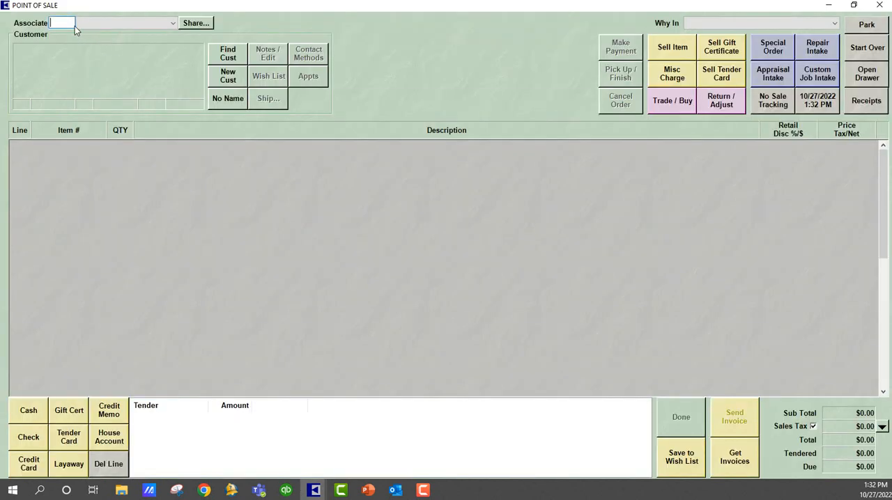
pyautogui.write('1')
pyautogui.click(226, 57)
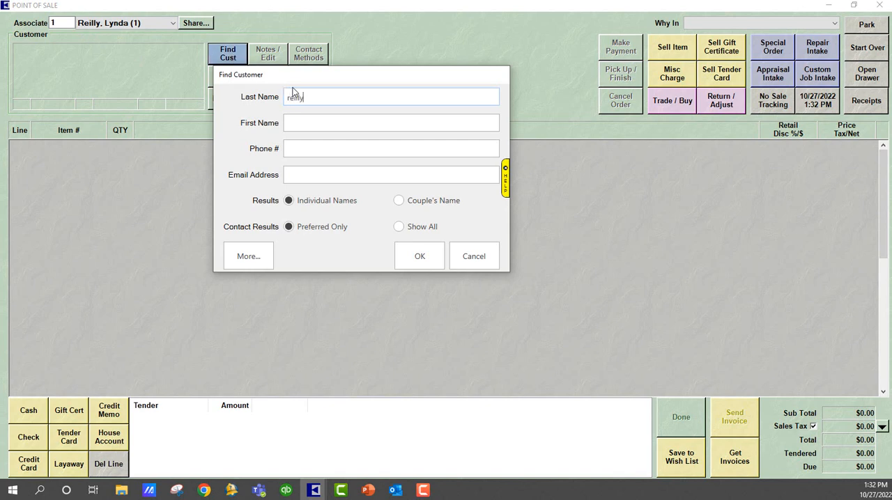
pyautogui.click(423, 258)
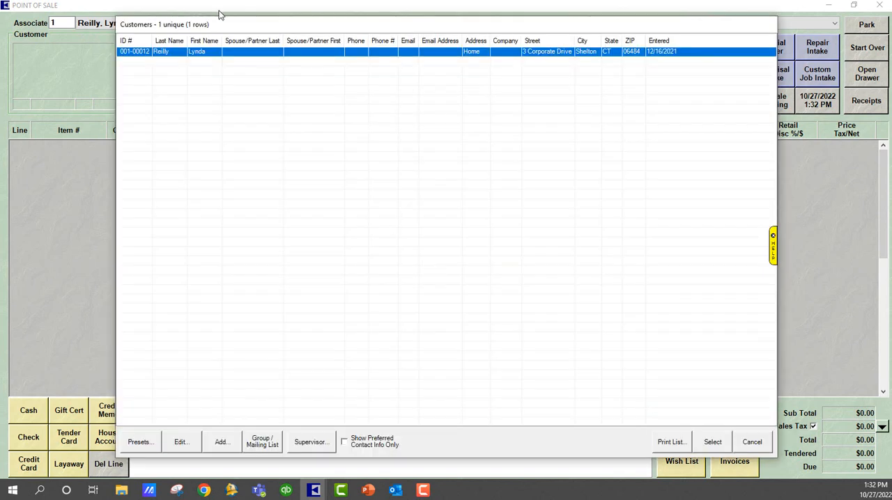
pyautogui.doubleClick(214, 58)
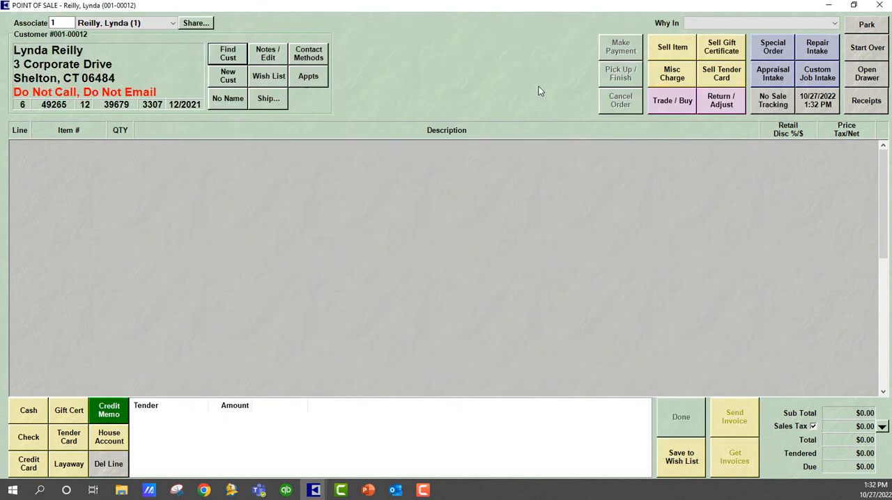
pyautogui.click(672, 47)
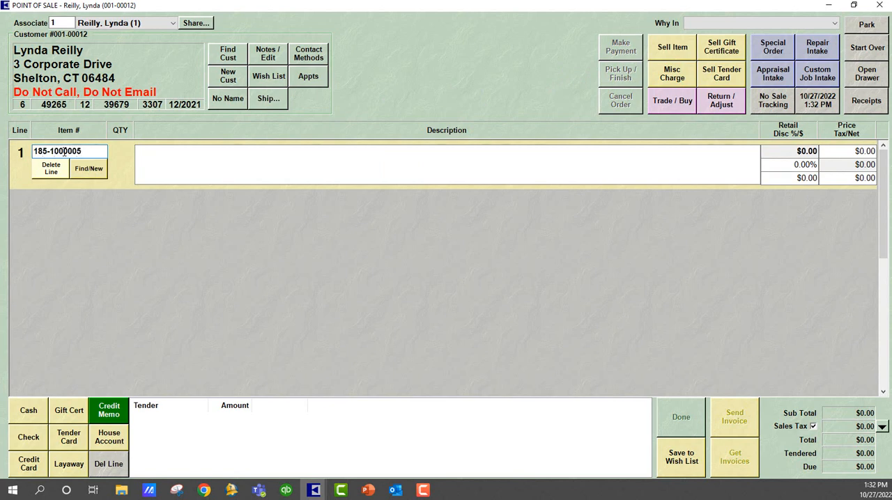
pyautogui.press('Return')
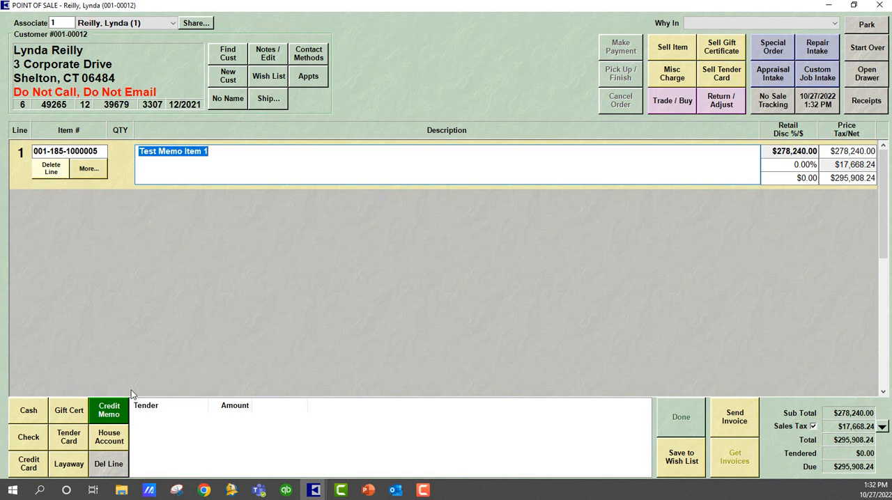
pyautogui.click(31, 416)
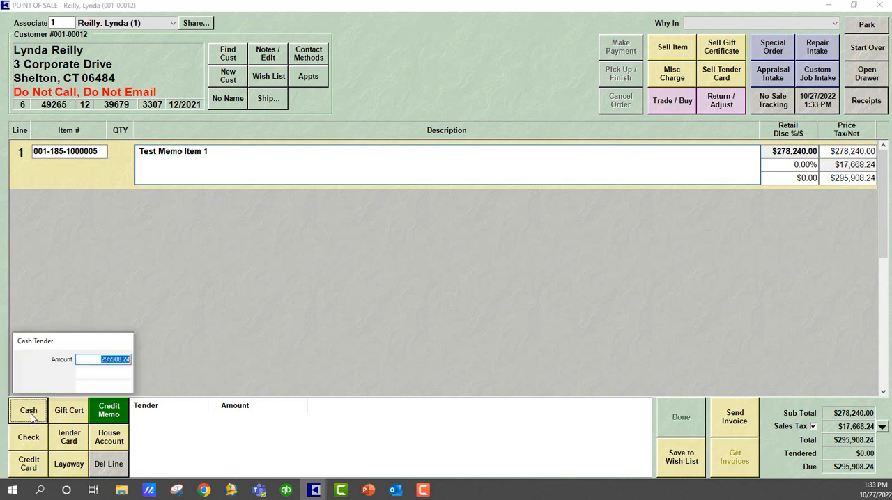
pyautogui.click(102, 374)
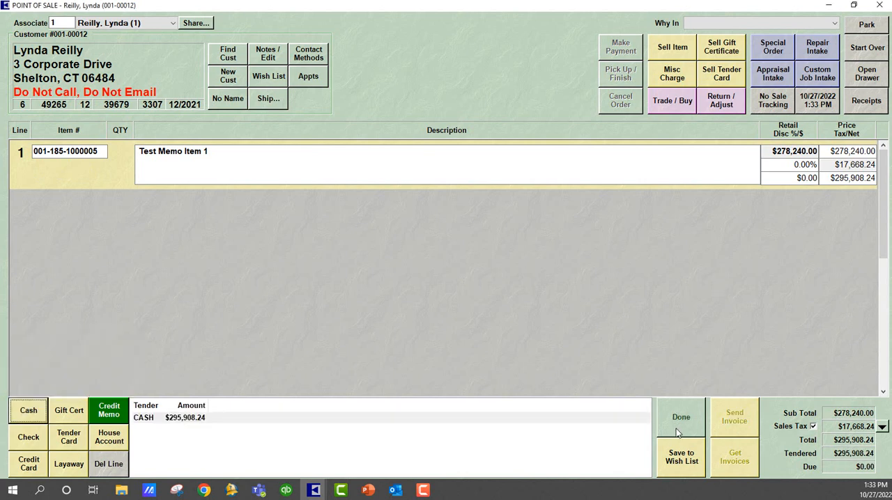
# Complete the sale without sending a review request, close the receipt preview, and return to the Items list window.
pyautogui.click(675, 418)
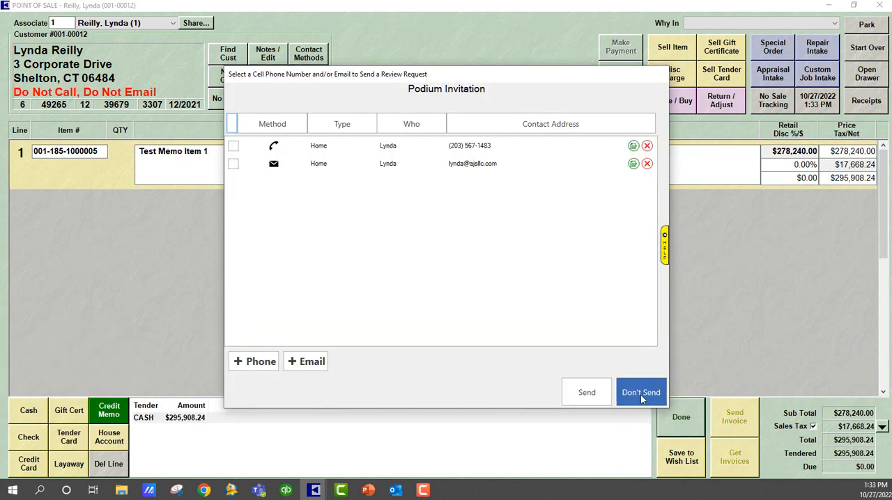
pyautogui.click(641, 394)
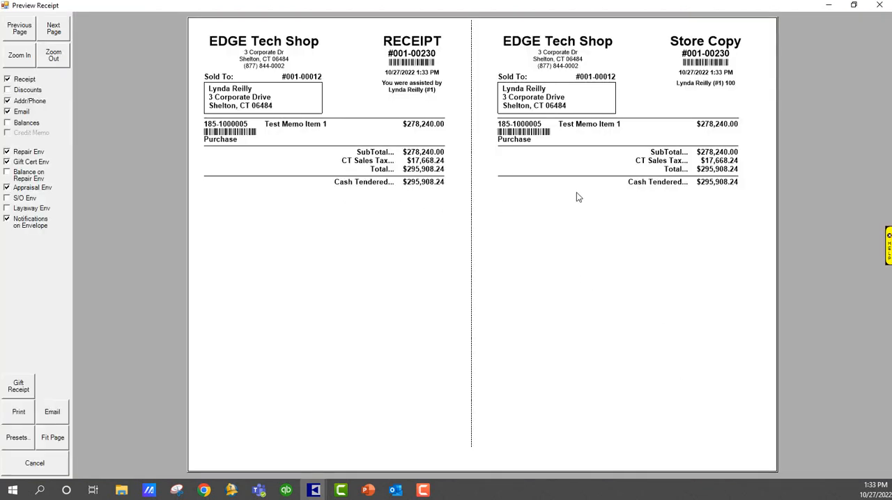
pyautogui.click(880, 6)
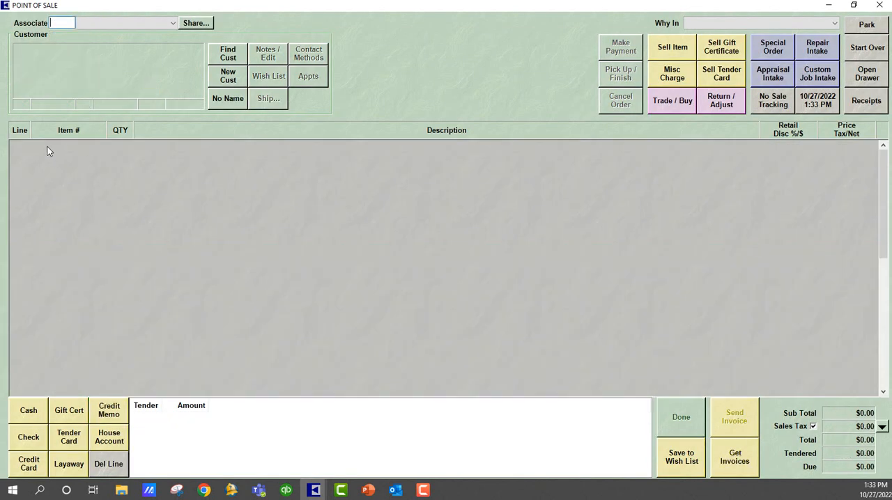
pyautogui.click(314, 490)
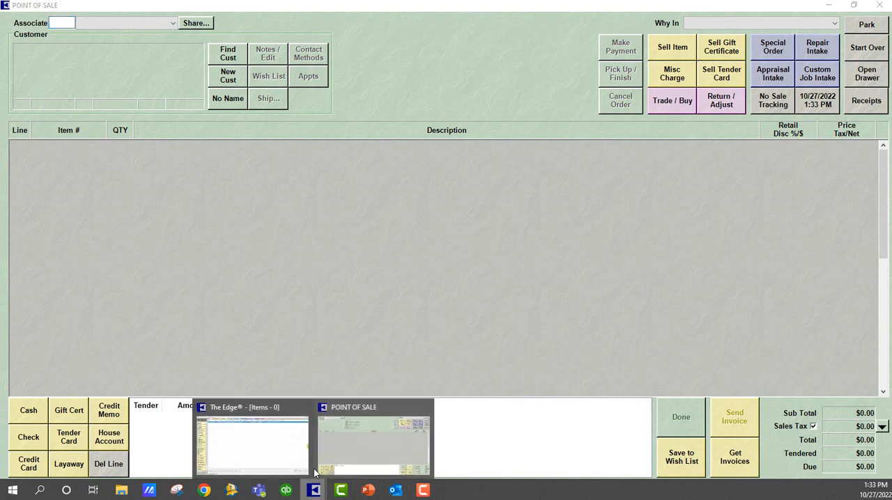
pyautogui.click(241, 422)
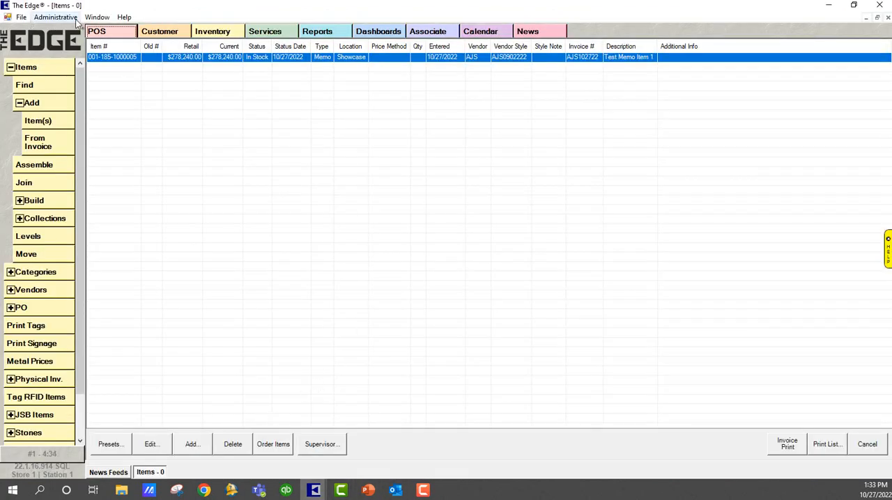
# Run a G/L Report for today's sales with posted items excluded and grouping by date and G/L account only, without store.
pyautogui.click(55, 17)
pyautogui.moveTo(77, 120)
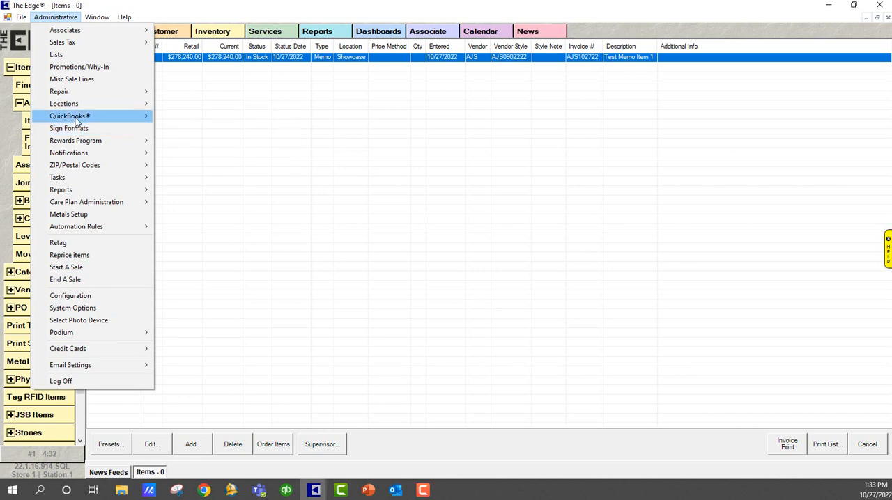
pyautogui.click(187, 129)
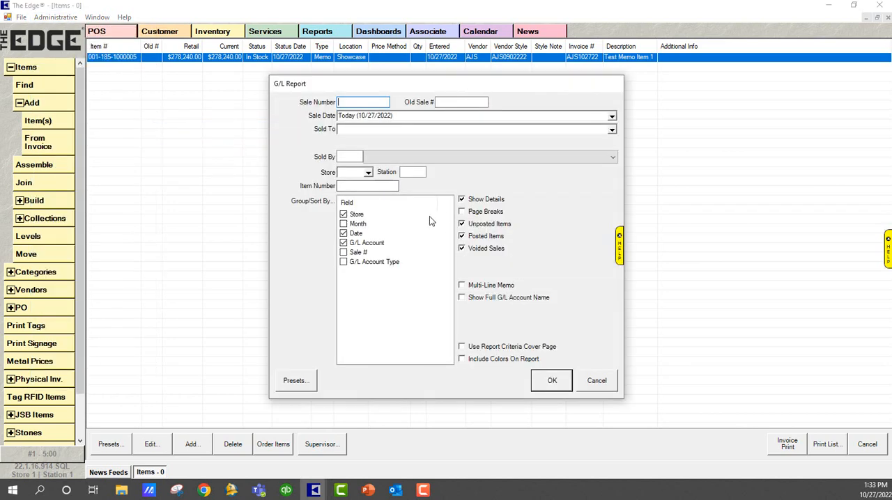
pyautogui.click(462, 225)
pyautogui.click(461, 237)
pyautogui.click(344, 215)
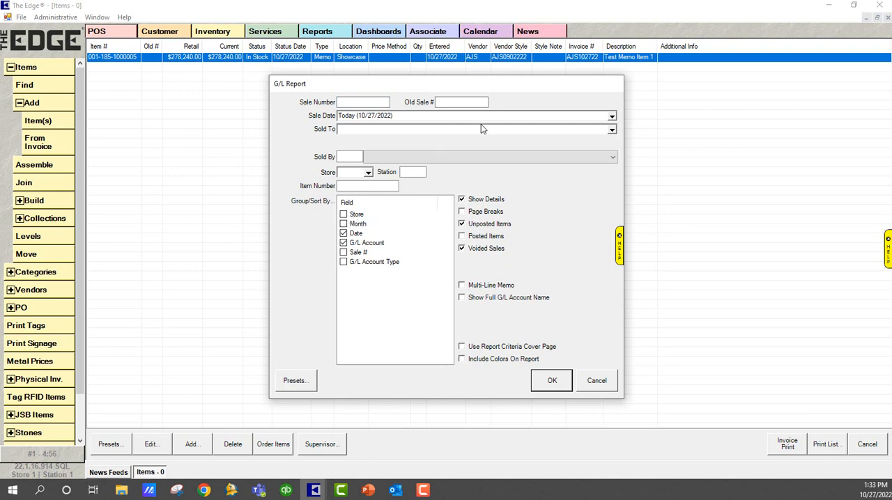
pyautogui.click(563, 380)
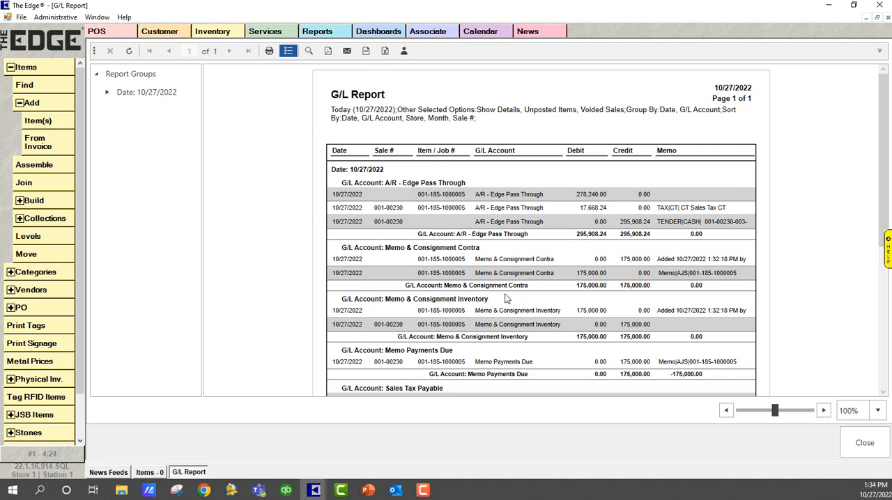
# Review the G/L Report's memo, sales tax, sales and undeposited funds entries, and close the report.
pyautogui.scroll(-3, 507, 298)
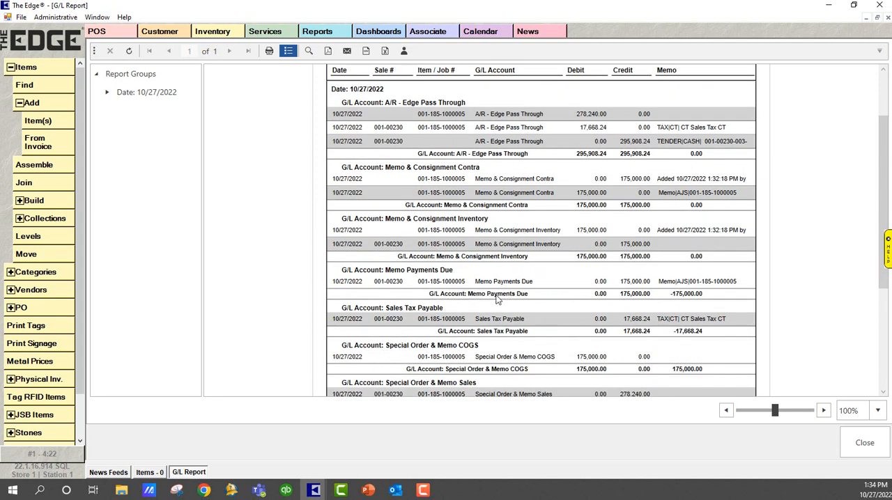
pyautogui.scroll(-2, 501, 296)
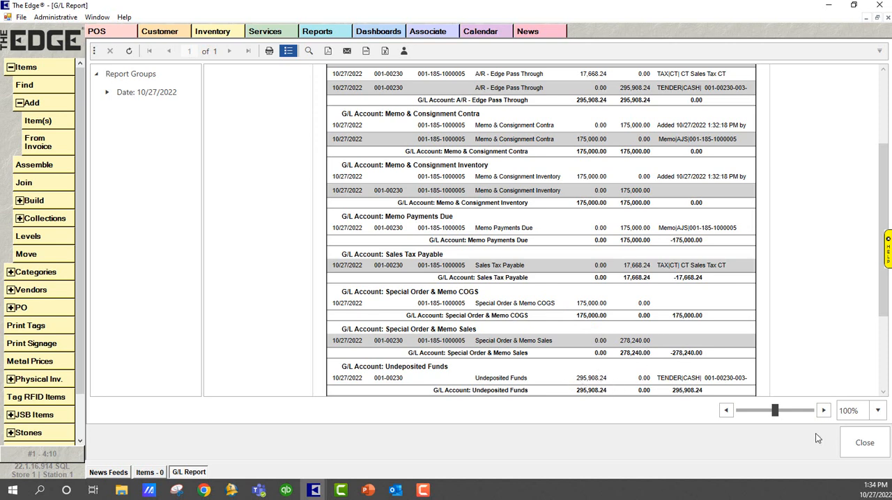
pyautogui.click(859, 441)
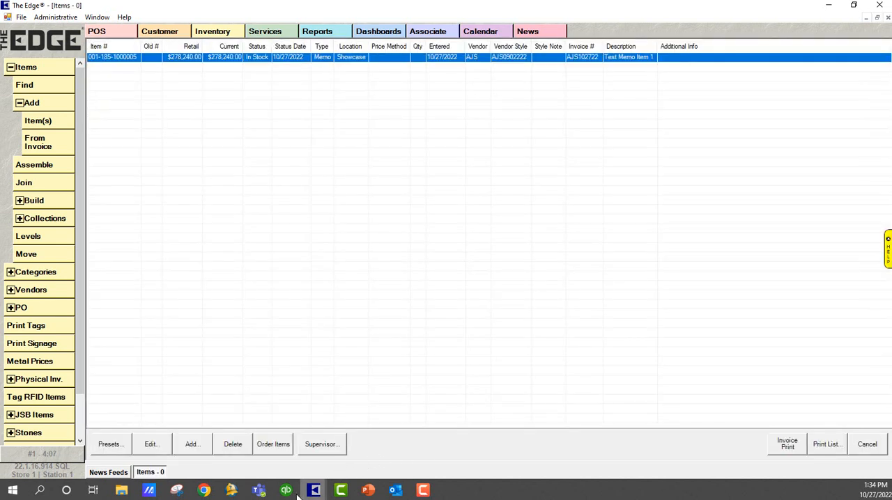
# Switch to QuickBooks, check the balance sheet's current assets and Memo Payments Due liability, and return to The Edge.
pyautogui.click(286, 490)
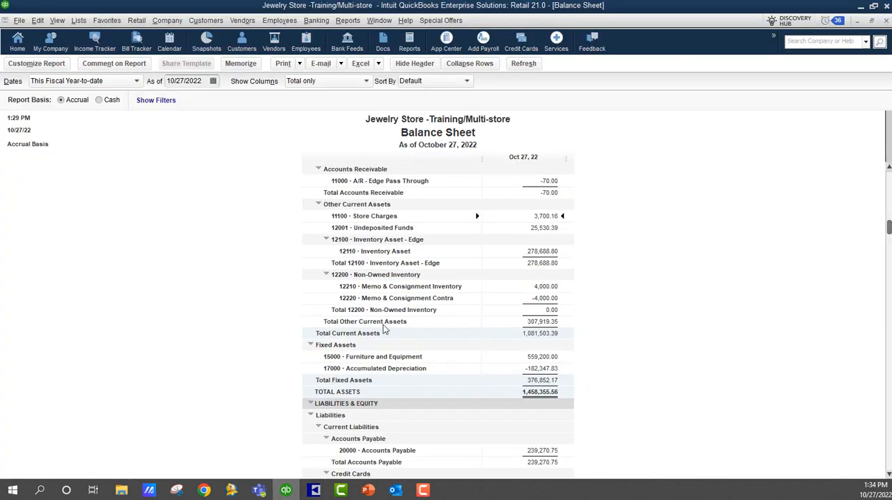
pyautogui.scroll(-9, 584, 284)
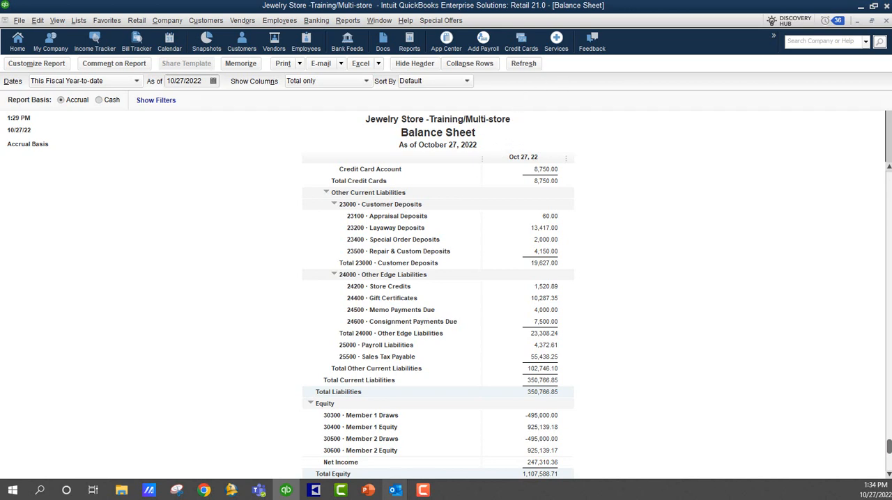
pyautogui.moveTo(319, 490)
pyautogui.click(267, 446)
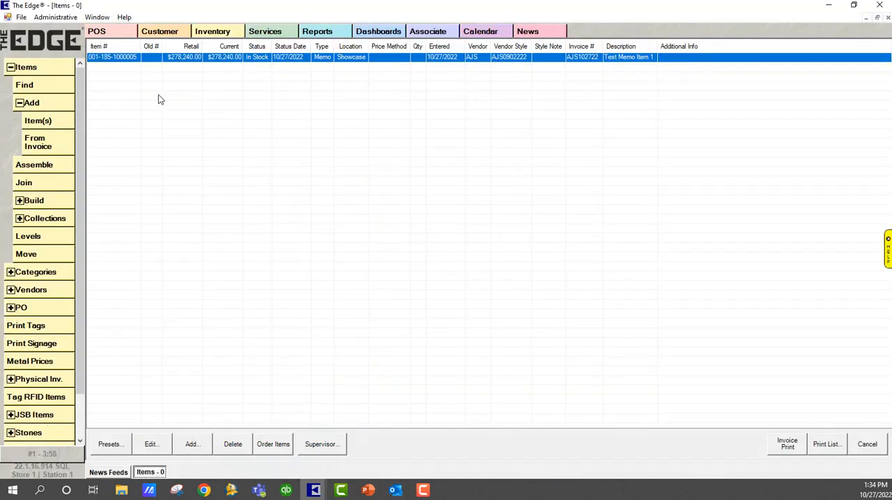
# Post the pending entries to QuickBooks now and close the posting dialog once it is done.
pyautogui.click(56, 17)
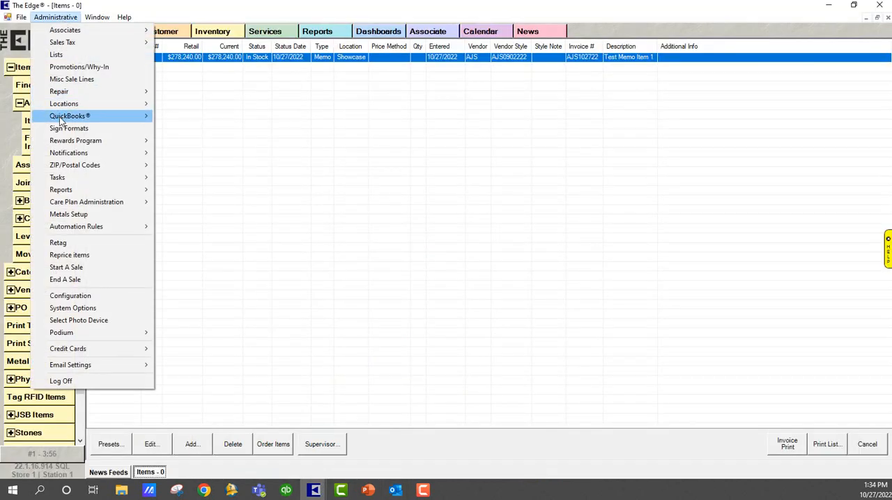
pyautogui.moveTo(64, 116)
pyautogui.click(221, 117)
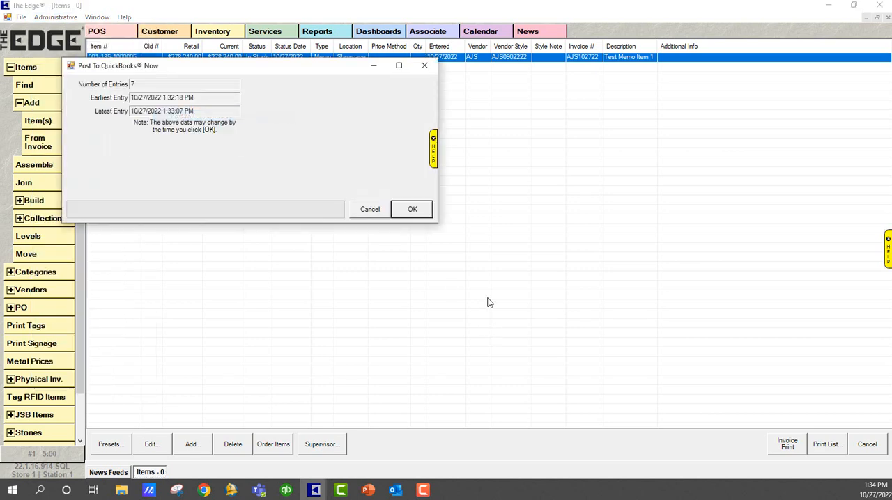
pyautogui.click(412, 209)
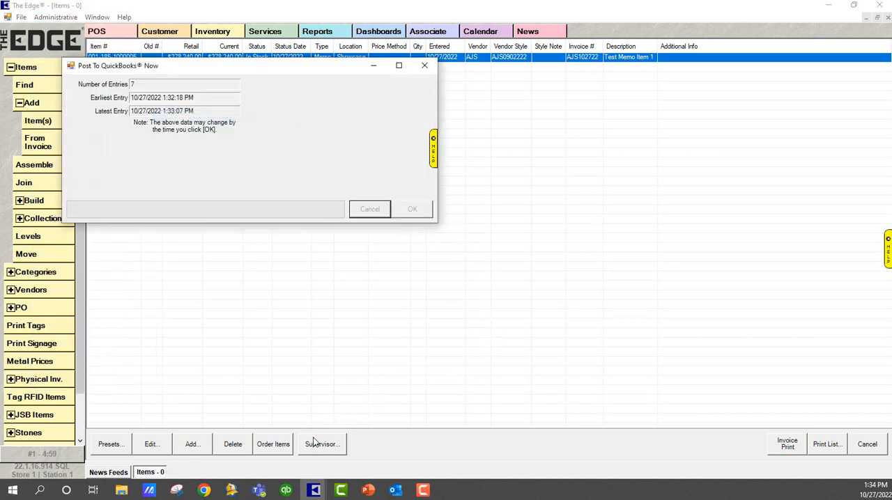
pyautogui.click(372, 210)
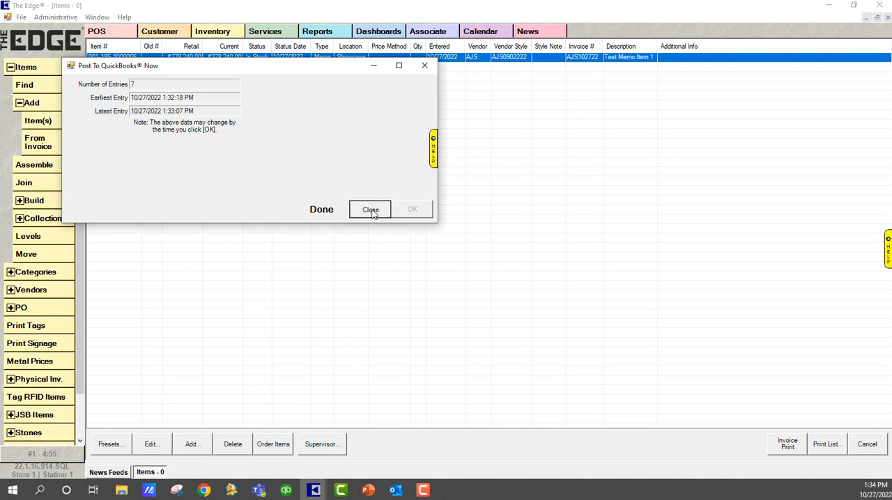
# Switch to QuickBooks and open the transactions behind the Memo Payments Due balance on the balance sheet.
pyautogui.click(285, 490)
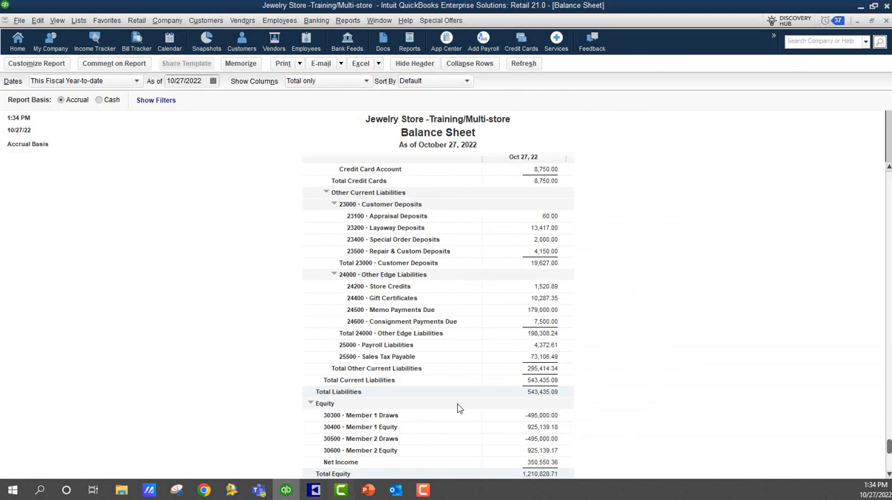
pyautogui.doubleClick(537, 311)
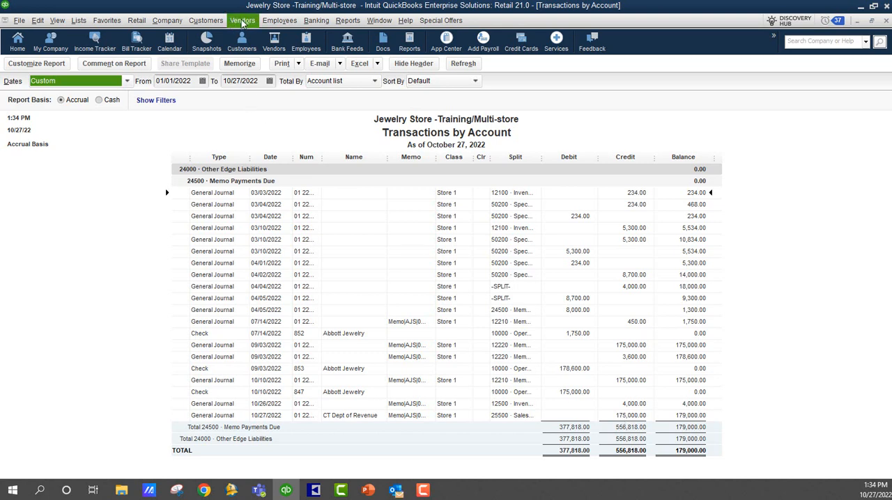
# Enter a new bill for vendor Abbott Jewelry with reference number AJS102722 and an amount due of 175,000.00.
pyautogui.click(243, 21)
pyautogui.click(254, 65)
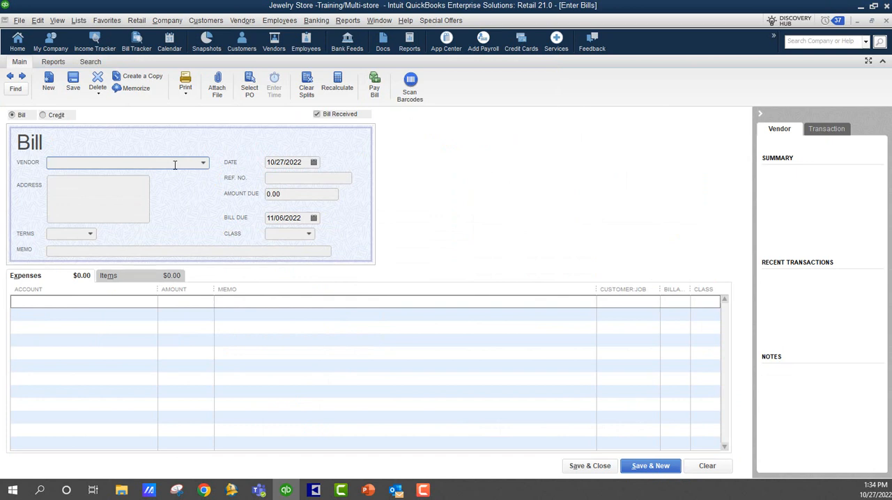
pyautogui.write('a')
pyautogui.press('BackSpace')
pyautogui.press('BackSpace')
pyautogui.write('a')
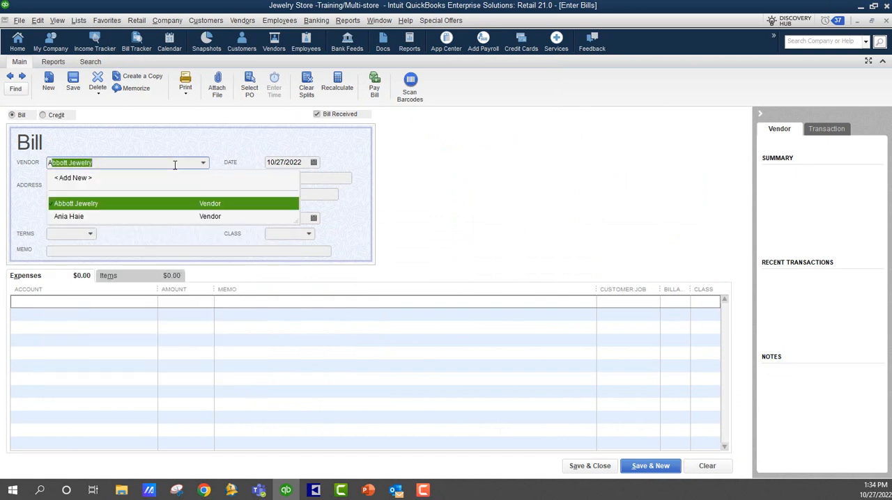
pyautogui.press('Tab')
pyautogui.press('Tab')
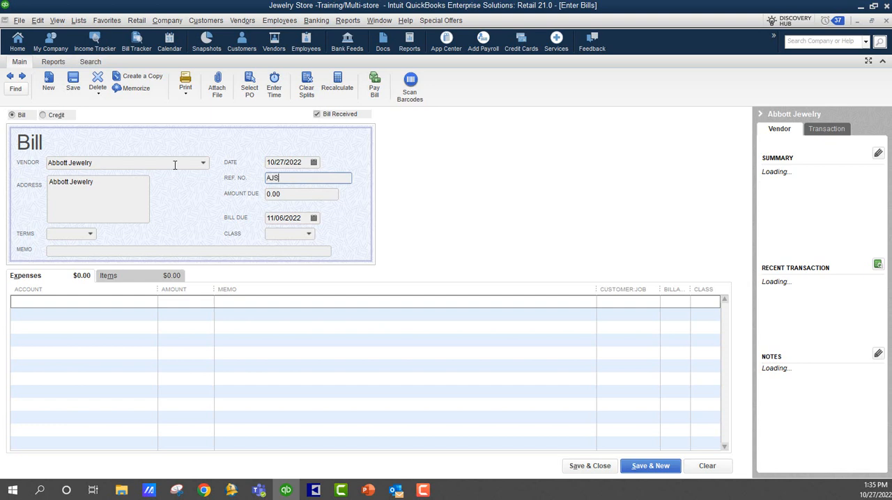
pyautogui.press('Tab')
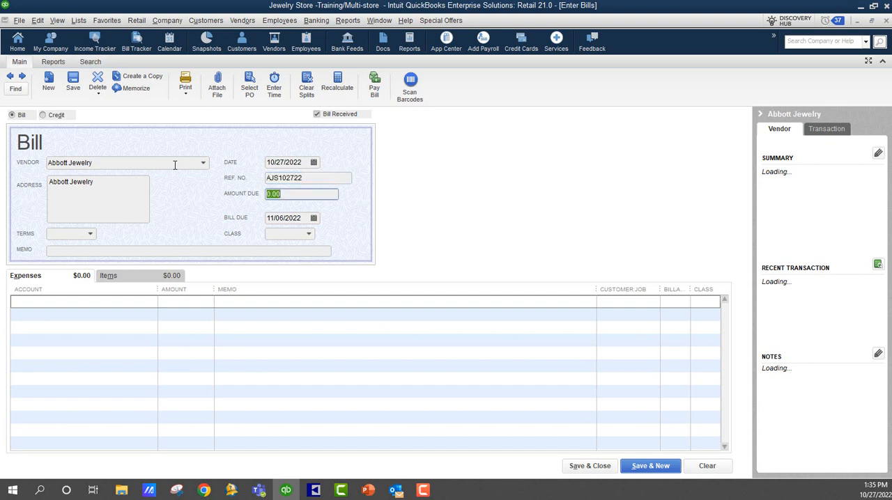
pyautogui.write('1')
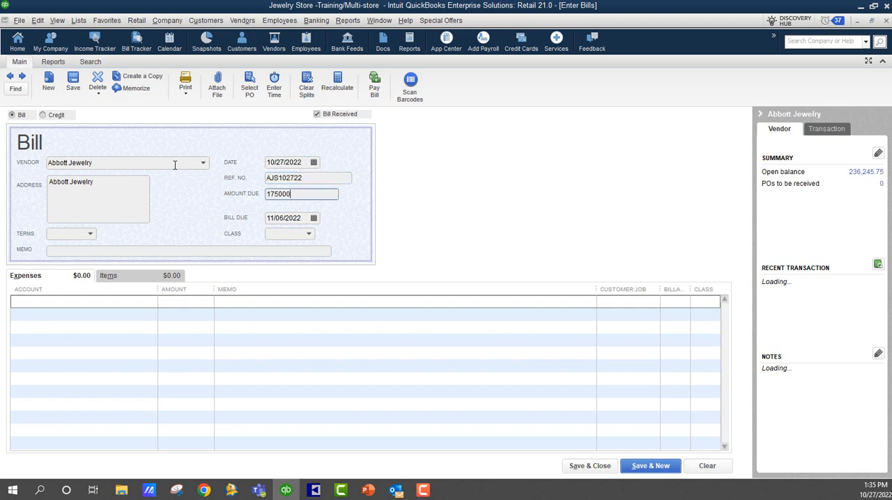
pyautogui.write('75,000')
pyautogui.press('Tab')
# Assign the bill's expense line to 24500 Memo Payments Due, save and close the bill, and close the account transactions report.
pyautogui.click(87, 302)
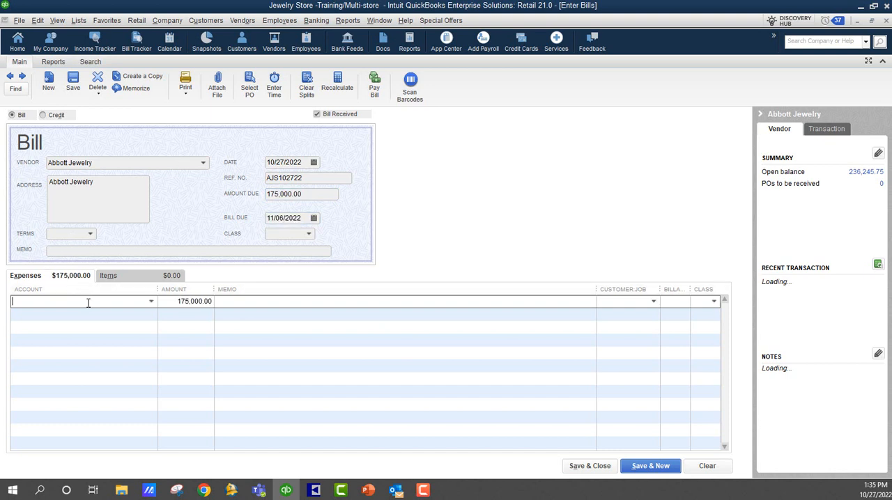
pyautogui.click(151, 304)
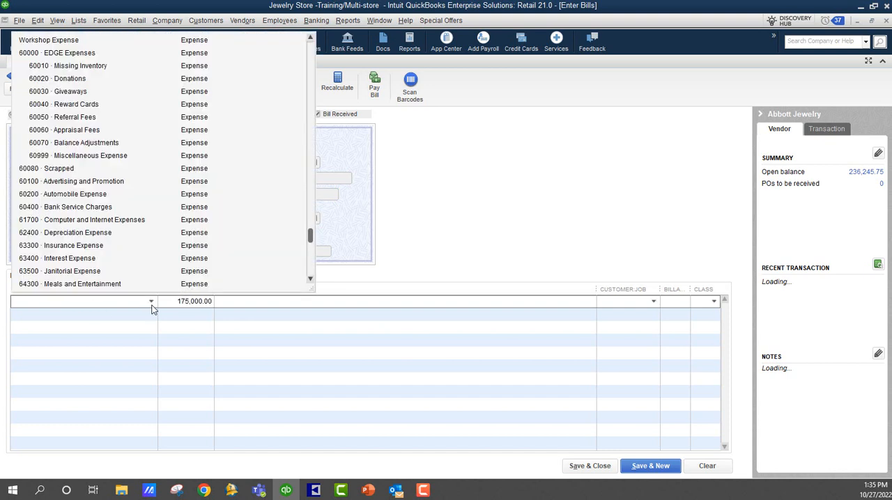
pyautogui.write('Memb')
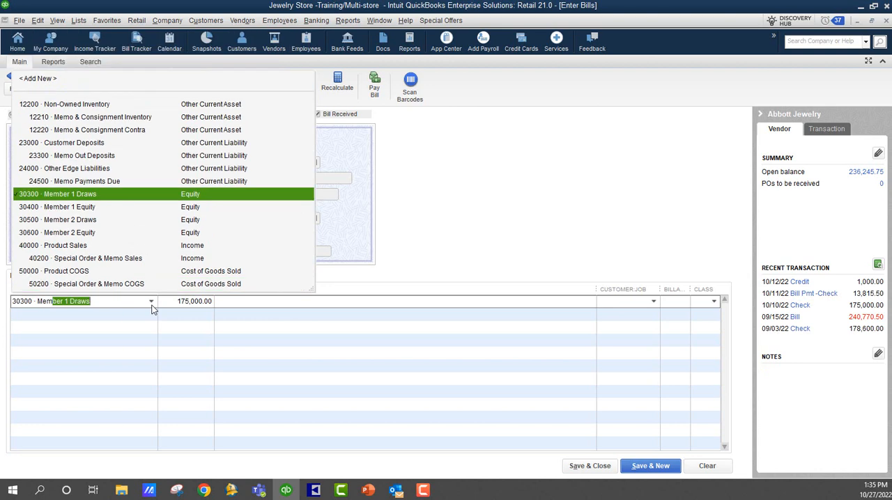
pyautogui.write('o Payments')
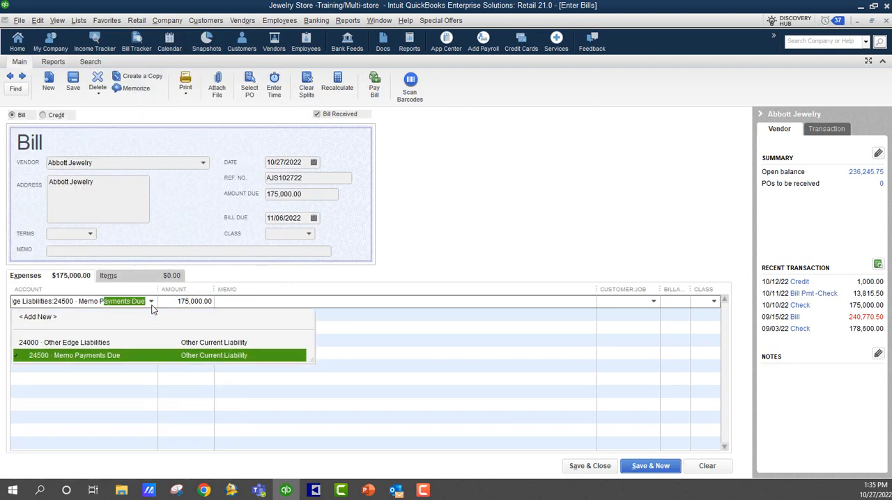
pyautogui.press('Tab')
pyautogui.click(590, 466)
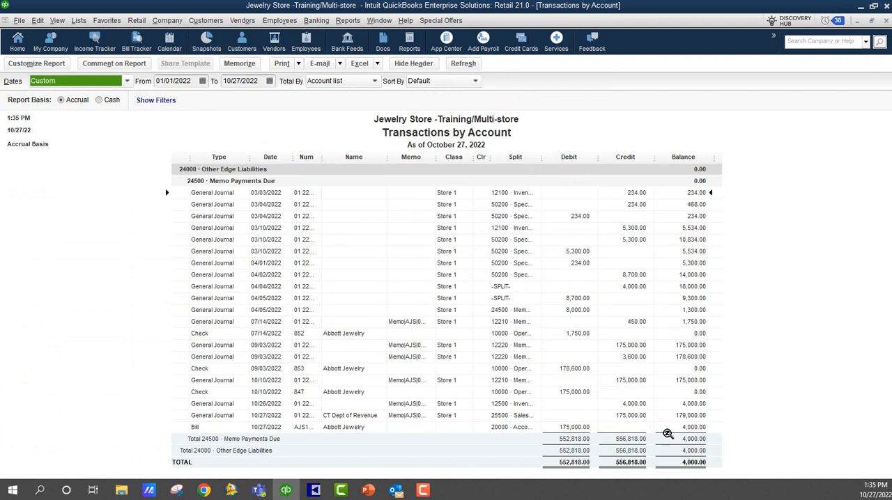
pyautogui.click(886, 21)
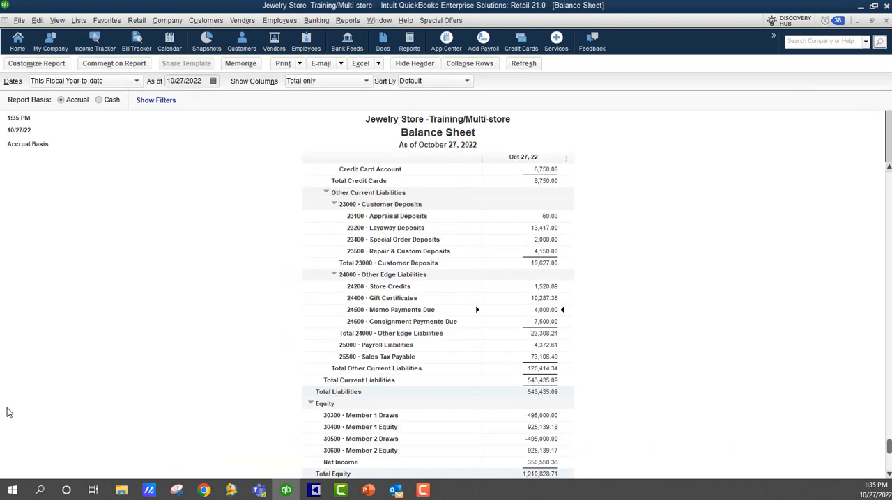